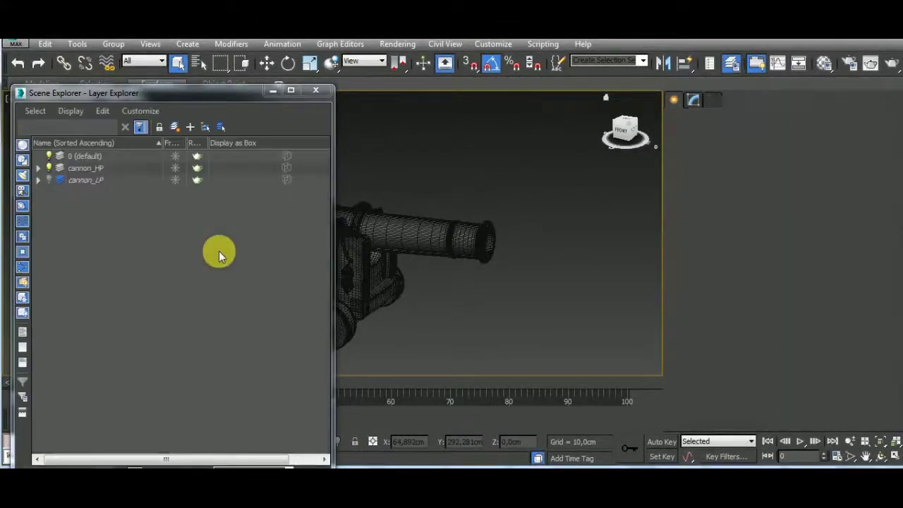
- Hide the cannon_HP layer, show cannon_LP, and close the Layer Explorer
click(48, 169)
click(49, 180)
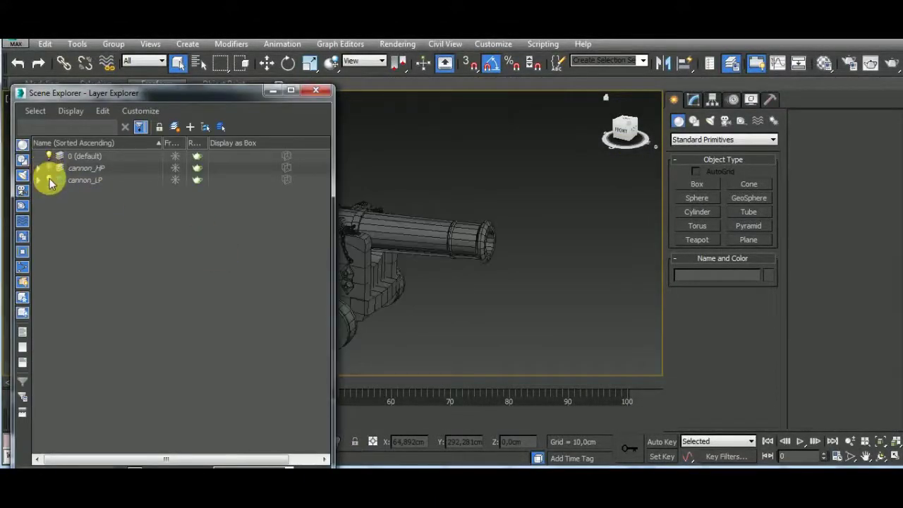
click(317, 93)
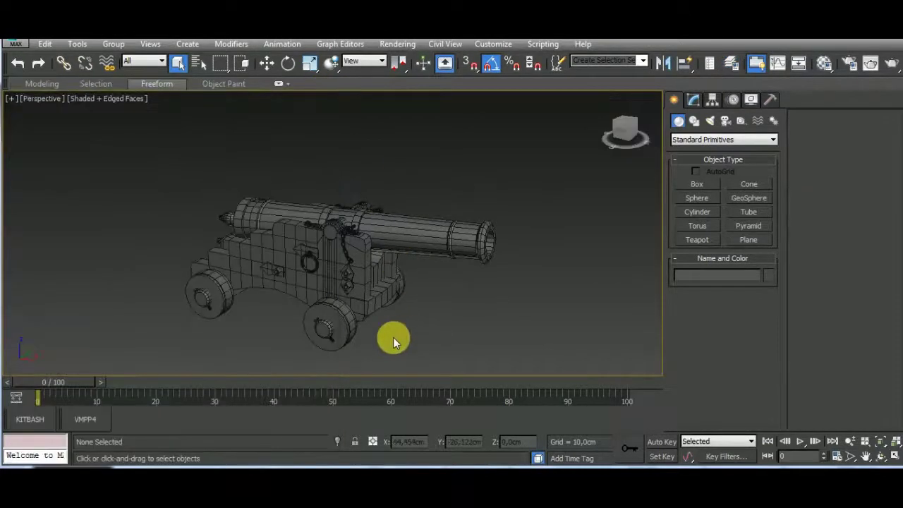
- Isolate the front wheel and remove its rim edge ring
middle_drag(401, 331, 452, 308)
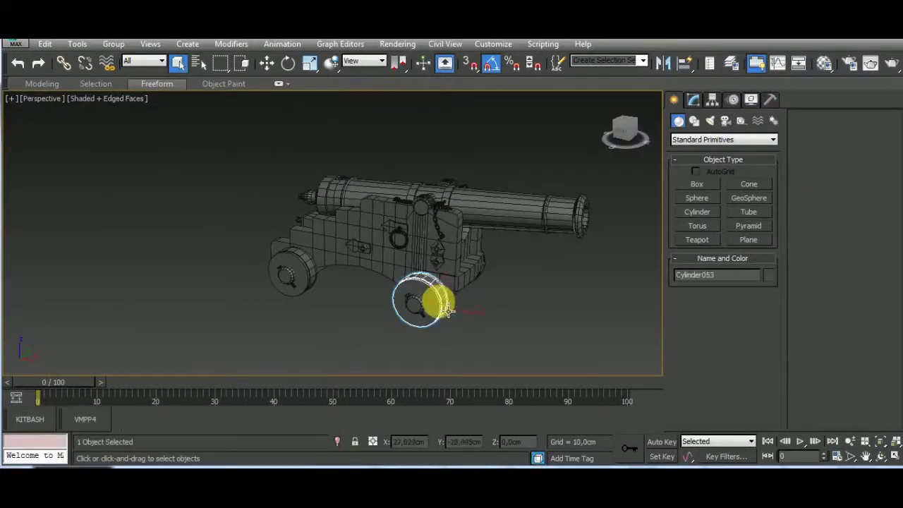
click(337, 442)
click(268, 63)
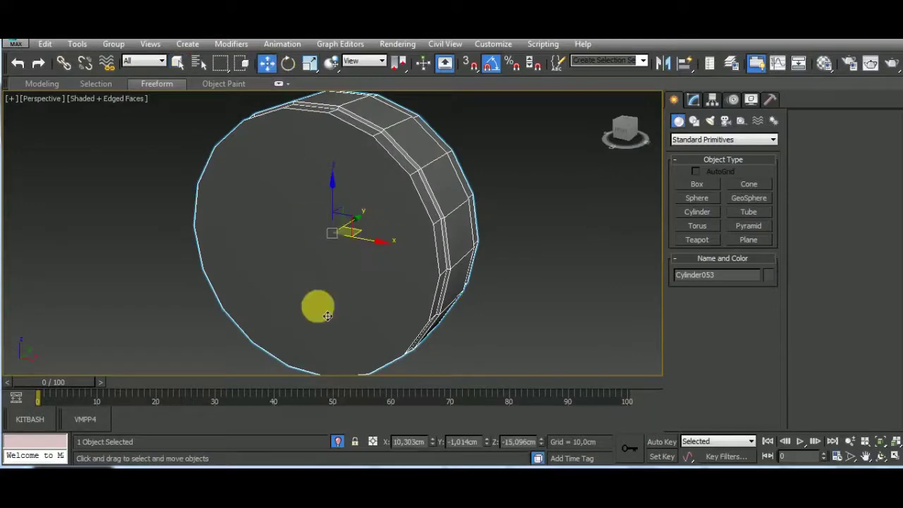
alt+middle_drag(327, 316, 419, 299)
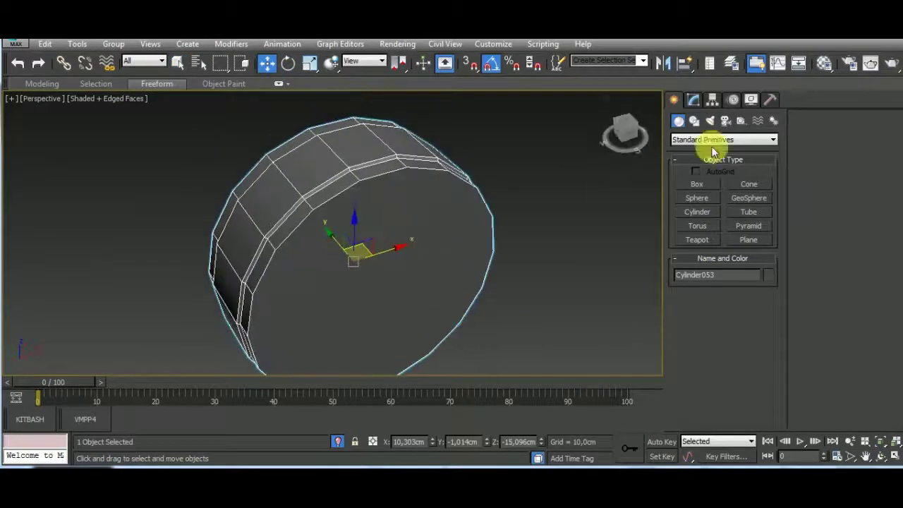
click(695, 101)
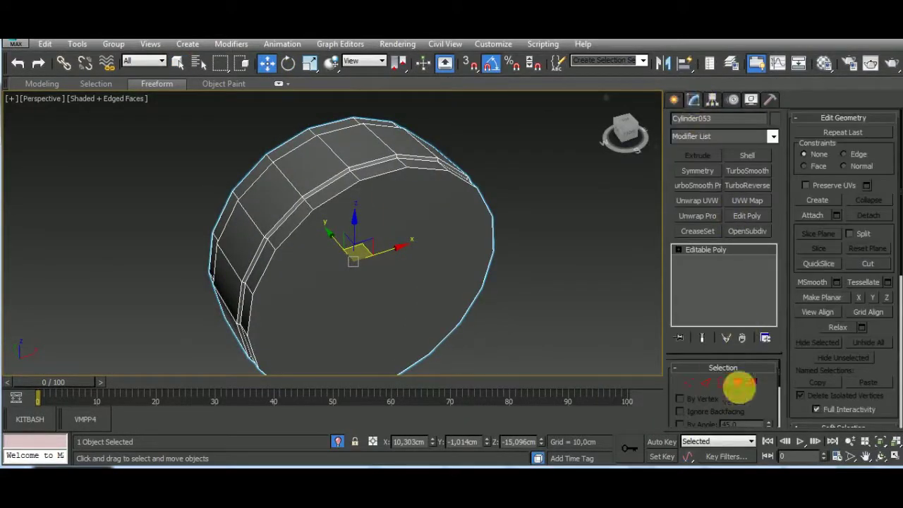
click(737, 383)
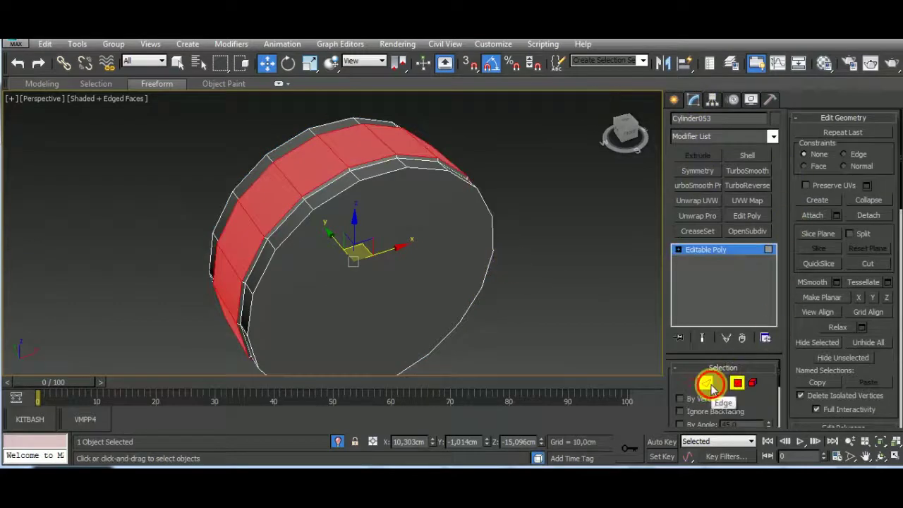
click(706, 383)
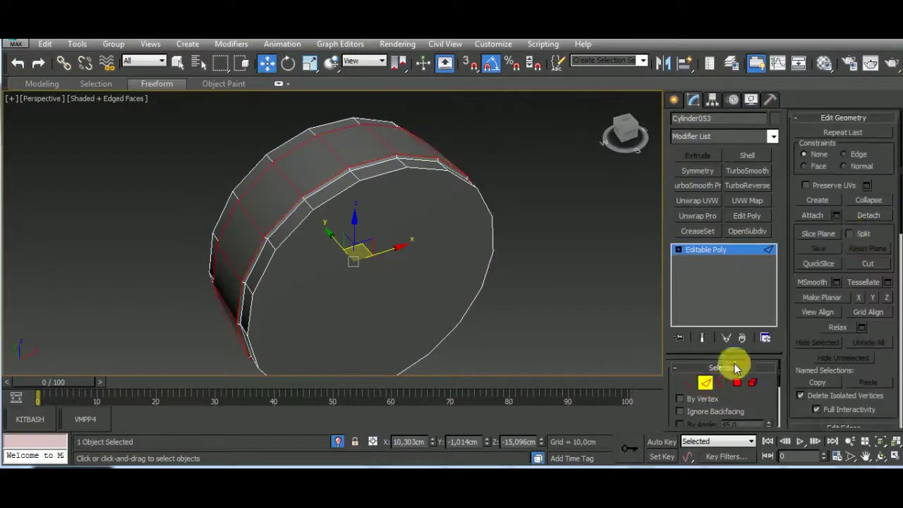
click(868, 118)
click(818, 164)
- Grow a face selection over the whole rim and delete those rim polygons
mouse_move(589, 240)
alt+middle_down()
mouse_move(494, 292)
mouse_move(550, 306)
mouse_move(580, 286)
alt+middle_up()
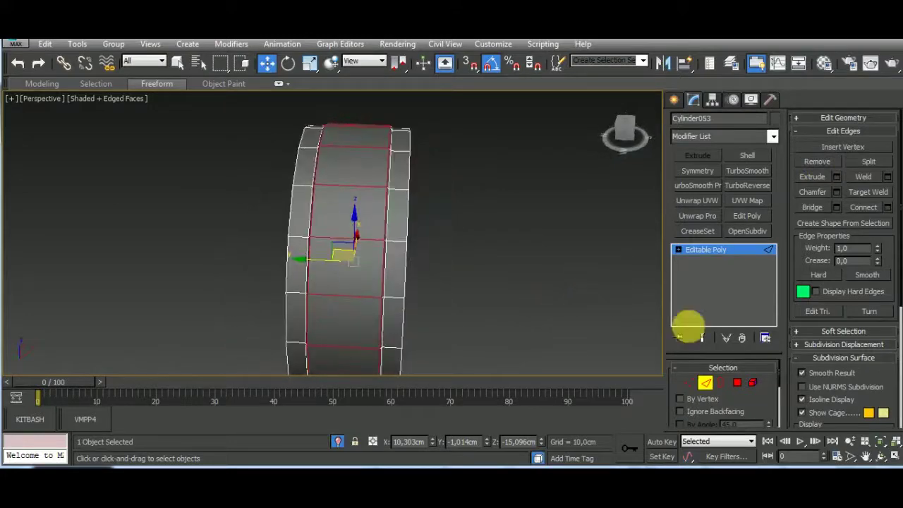
click(738, 383)
alt+middle_drag(459, 296, 482, 282)
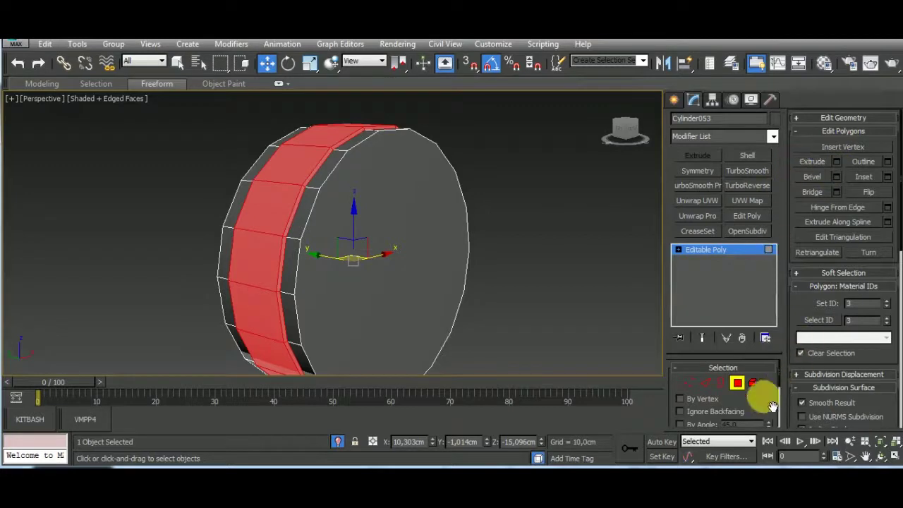
drag(773, 408, 752, 361)
click(751, 380)
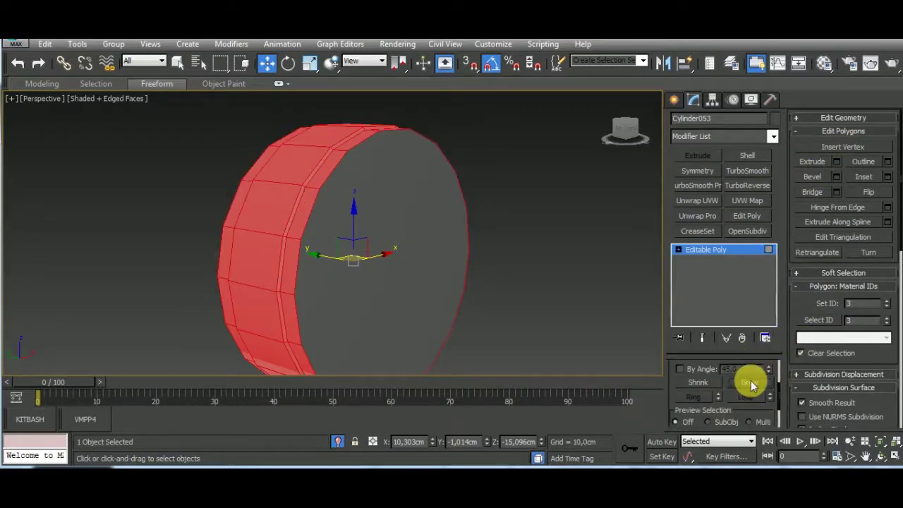
key(Delete)
- Bridge the two open cap borders into a single-band side wall
click(727, 249)
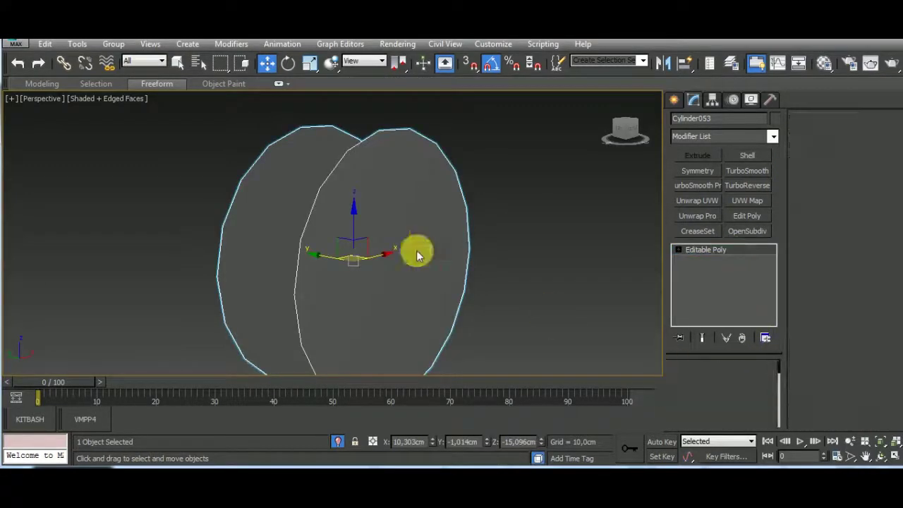
key(3)
click(303, 216)
ctrl+click(228, 206)
click(812, 163)
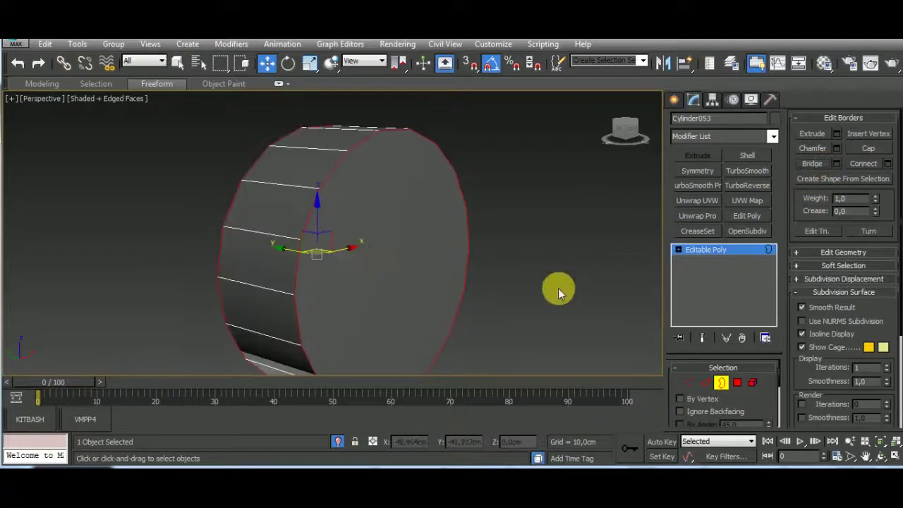
- Collapse the wheel's front cap polygon into a fan around a centre vertex
click(737, 383)
click(397, 242)
mouse_move(397, 242)
alt+middle_down()
mouse_move(425, 303)
mouse_move(426, 282)
alt+middle_up()
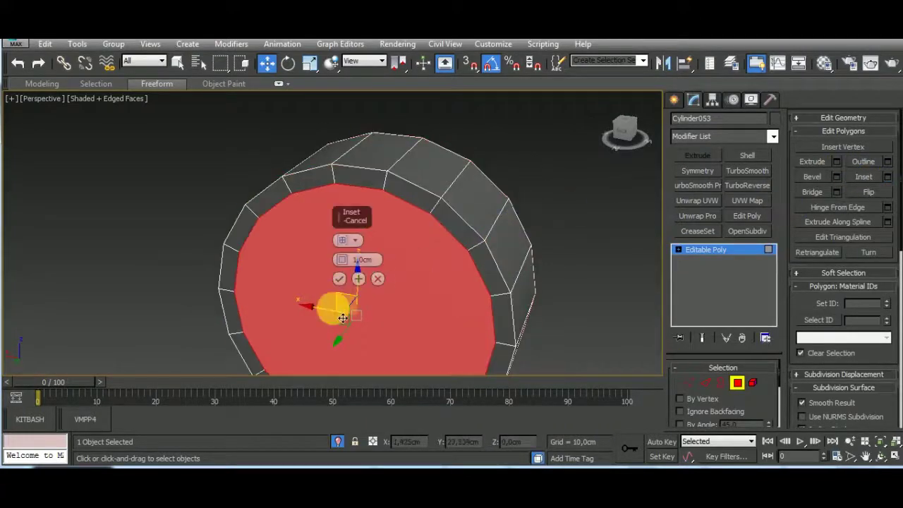
right_click(419, 299)
click(407, 152)
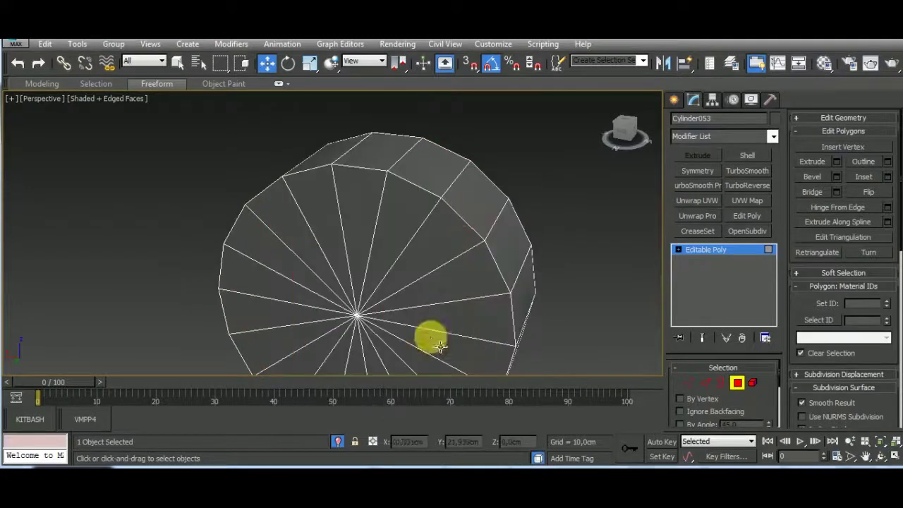
click(737, 384)
- Clone the simplified wheel and align the copy onto the other front wheel's position
scroll(433, 356, down, 5)
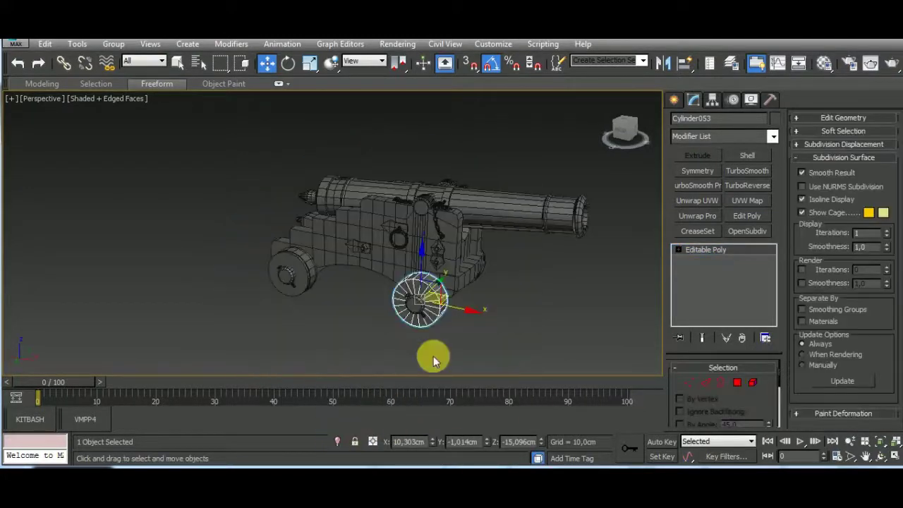
mouse_move(414, 346)
alt+middle_down()
mouse_move(419, 327)
mouse_move(274, 316)
mouse_move(439, 315)
alt+middle_up()
shift+drag(522, 273, 426, 286)
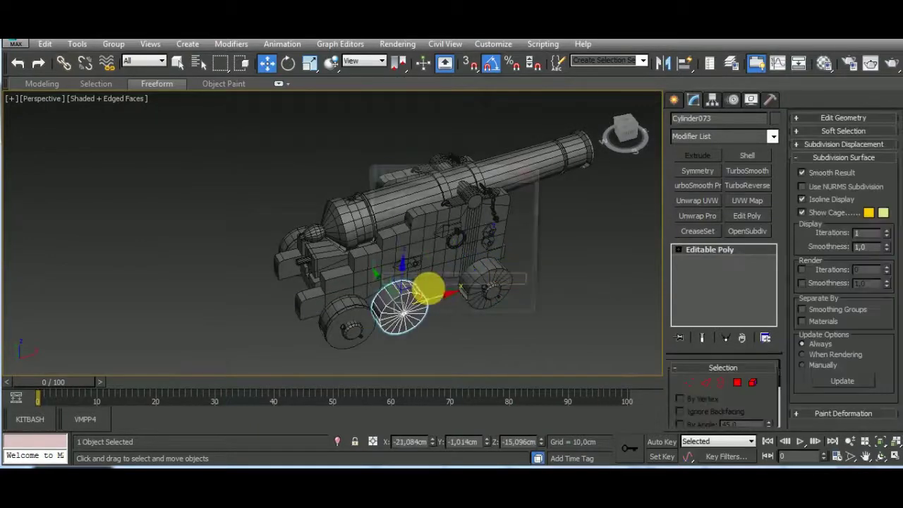
click(456, 306)
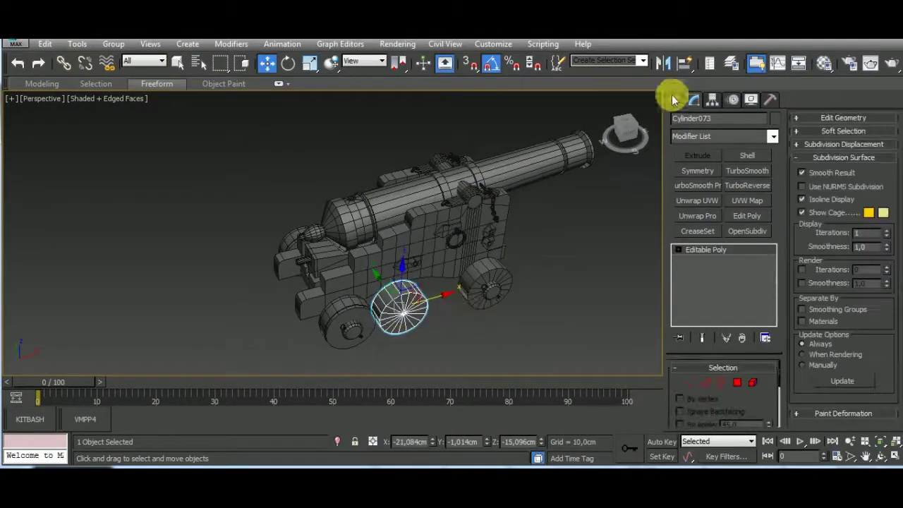
click(685, 63)
click(371, 274)
- Select the Cylinder058 rod under the barrel and isolate it
click(360, 307)
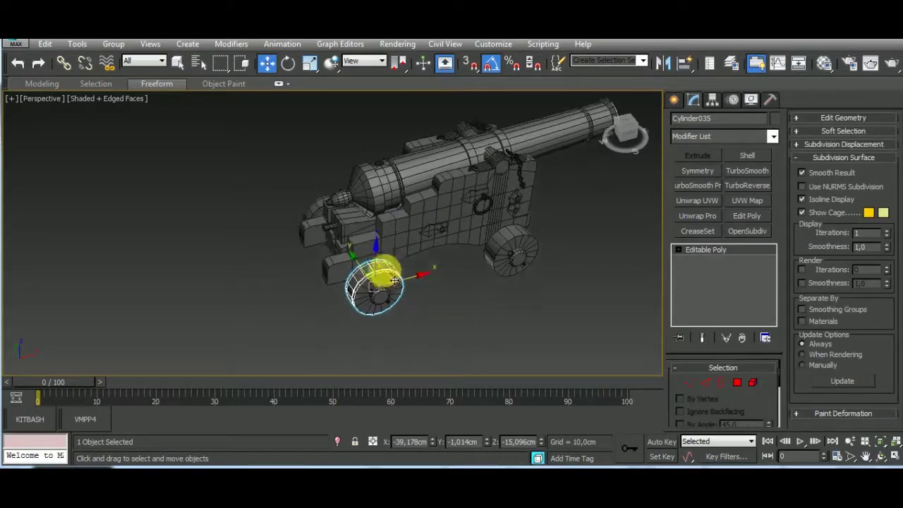
alt+middle_drag(367, 329, 414, 288)
click(397, 283)
ctrl+click(589, 224)
mouse_move(589, 224)
alt+middle_down()
mouse_move(524, 316)
mouse_move(442, 256)
mouse_move(503, 302)
mouse_move(377, 303)
alt+middle_up()
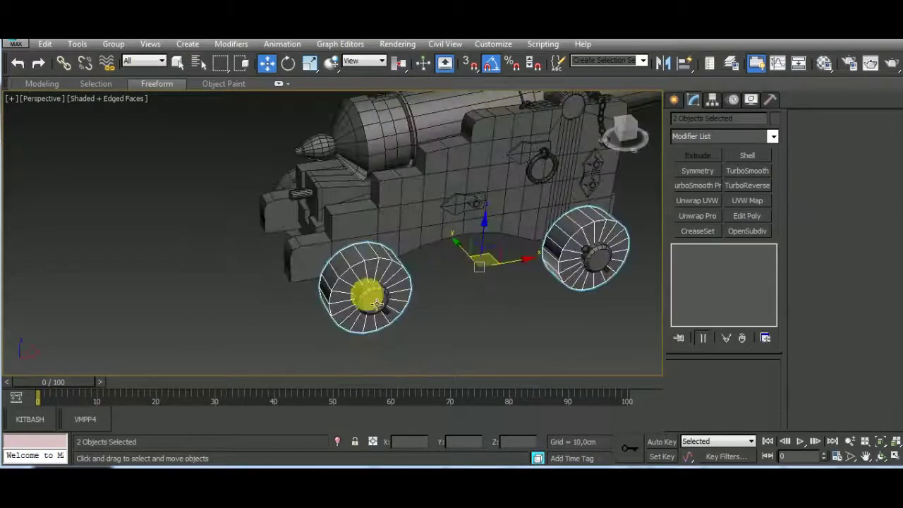
click(381, 304)
click(338, 442)
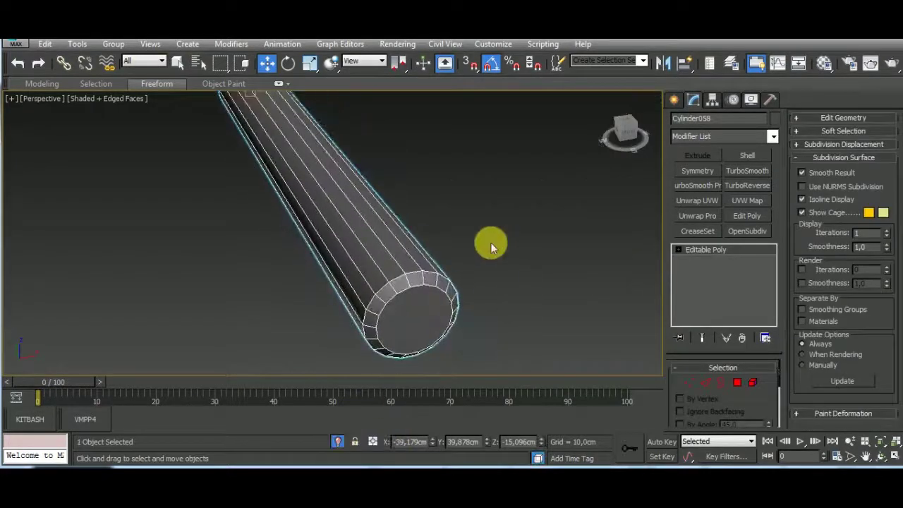
- Remove edge loops along the Cylinder058 rod to reduce its number of sides
click(705, 382)
mouse_move(484, 299)
alt+middle_down()
mouse_move(413, 262)
mouse_move(444, 272)
mouse_move(472, 305)
mouse_move(307, 291)
alt+middle_up()
click(316, 295)
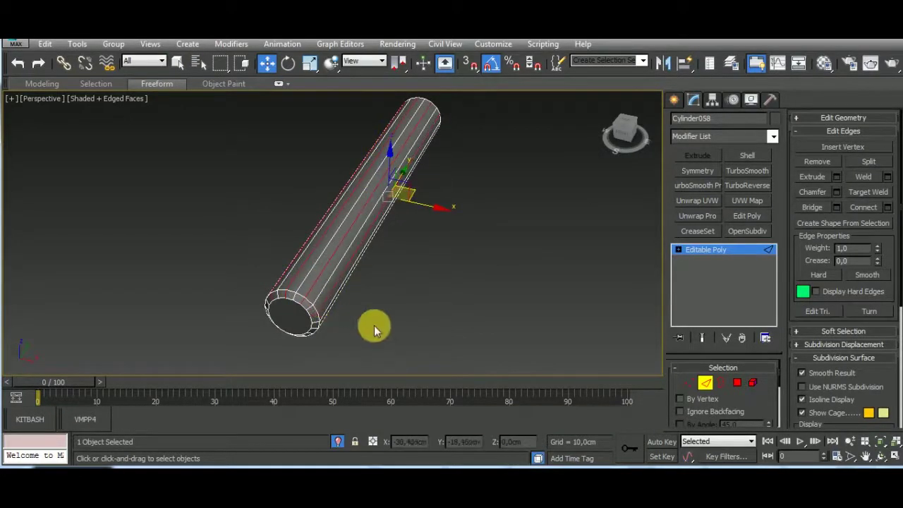
mouse_move(383, 334)
alt+middle_down()
mouse_move(372, 266)
mouse_move(393, 297)
mouse_move(388, 313)
alt+middle_up()
scroll(389, 313, up, 2)
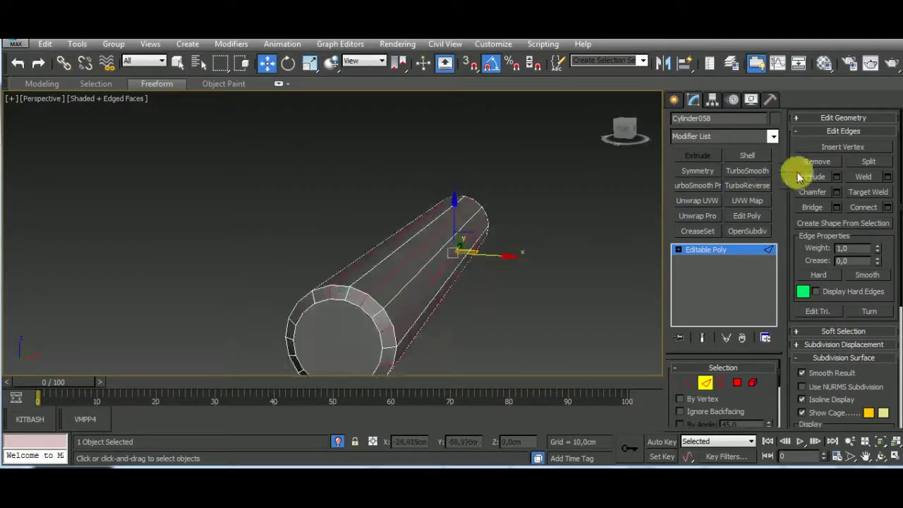
click(819, 162)
mouse_move(479, 329)
alt+middle_down()
mouse_move(429, 266)
mouse_move(498, 323)
mouse_move(507, 282)
alt+middle_up()
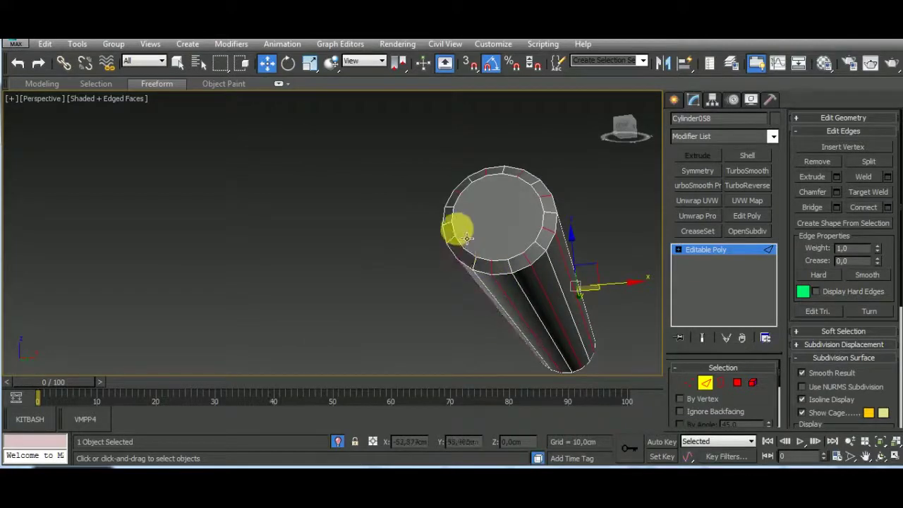
click(817, 162)
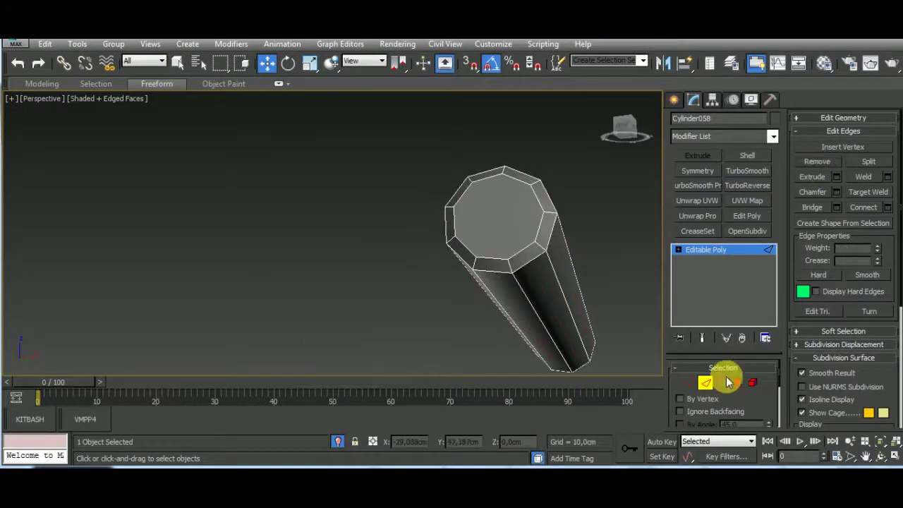
click(706, 382)
- Collapse the rod's end cap face into a triangle fan at a centre point
key(4)
click(481, 220)
mouse_move(532, 303)
alt+middle_down()
mouse_move(464, 262)
mouse_move(381, 251)
mouse_move(329, 259)
alt+middle_up()
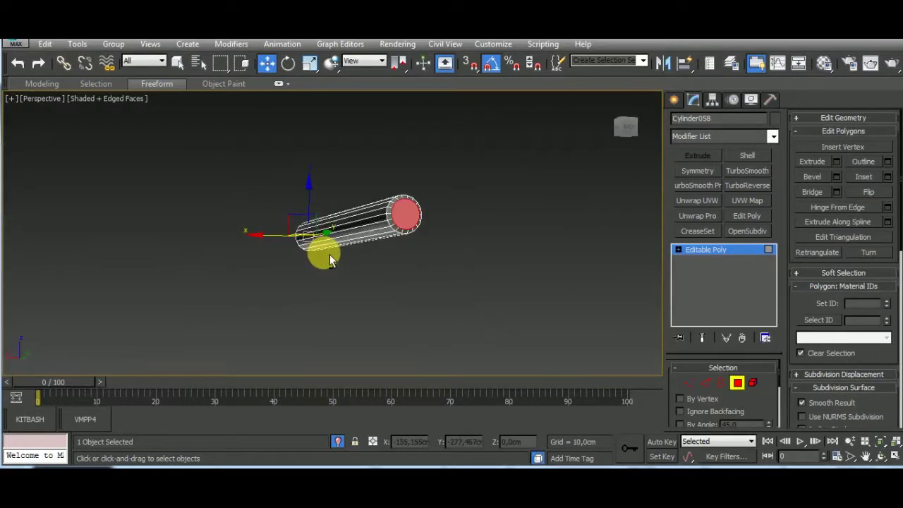
click(887, 176)
click(359, 276)
right_click(389, 283)
click(369, 137)
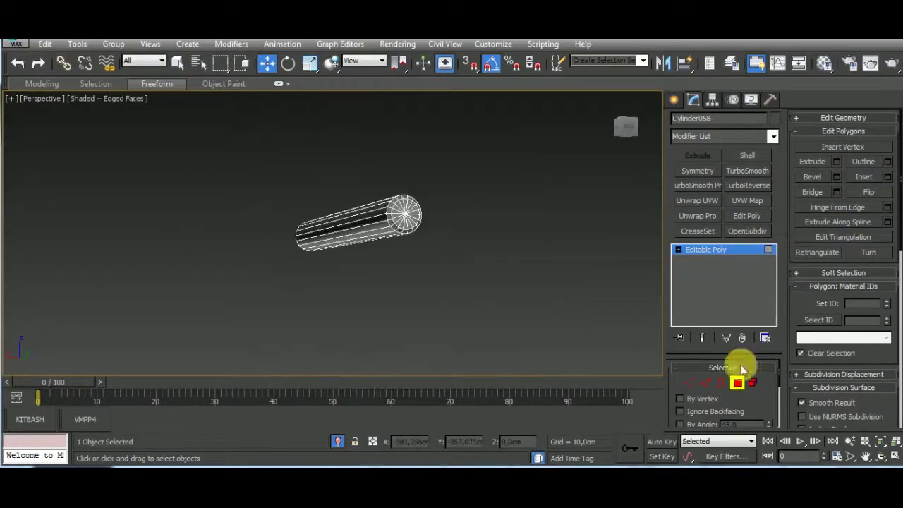
click(738, 382)
alt+middle_drag(469, 276, 440, 288)
- Exit isolation, clone the wheel-pin cylinder as Cylinder074, and align it to the right wheel hub
scroll(484, 289, up, 5)
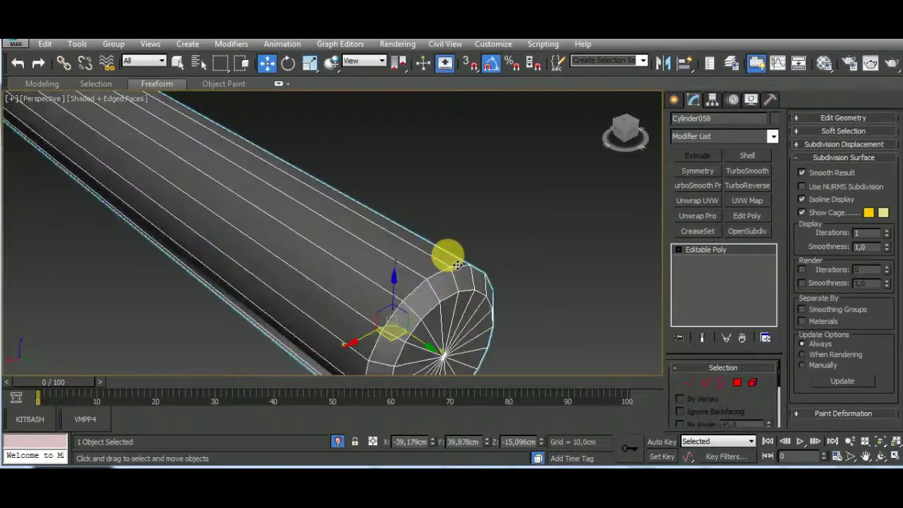
scroll(457, 265, down, 3)
click(336, 441)
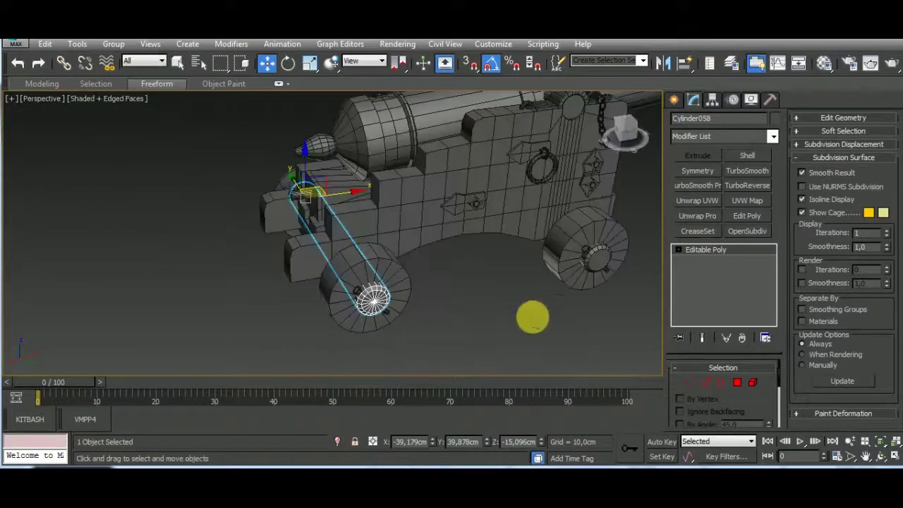
shift+drag(258, 222, 419, 199)
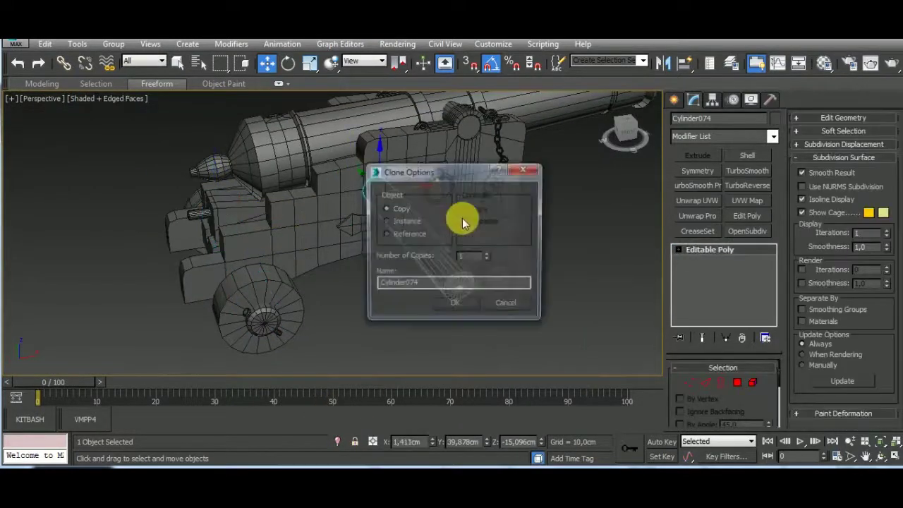
click(459, 302)
click(685, 62)
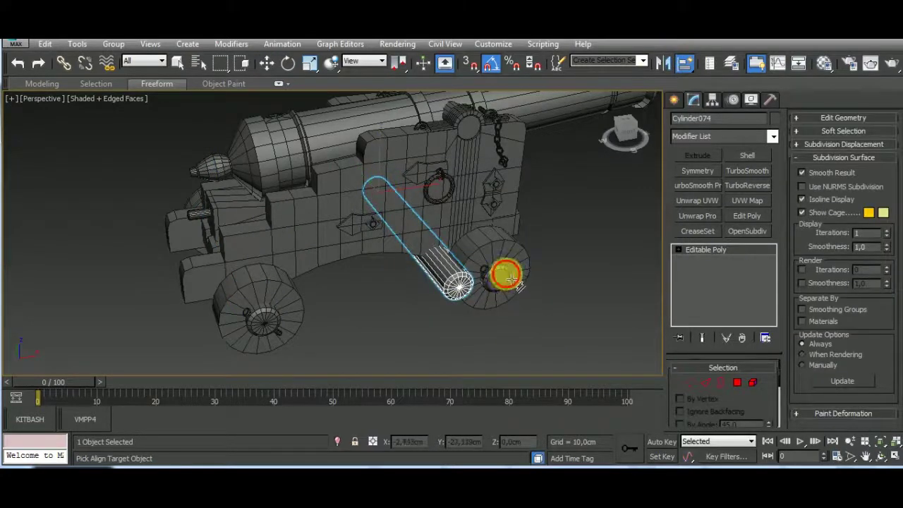
click(509, 279)
key(ctrl+d)
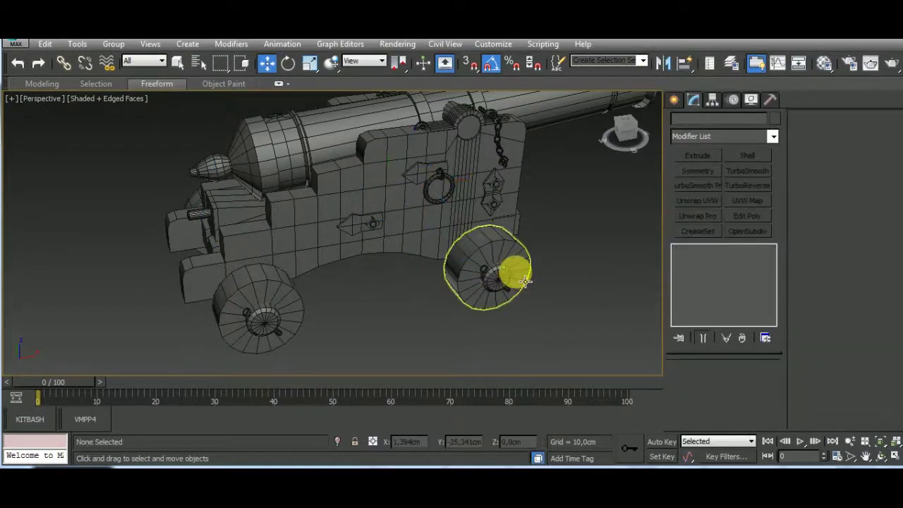
middle_drag(541, 317, 544, 349)
- Isolate the Plane012 carriage panel and start Target Weld in Vertex mode
click(417, 259)
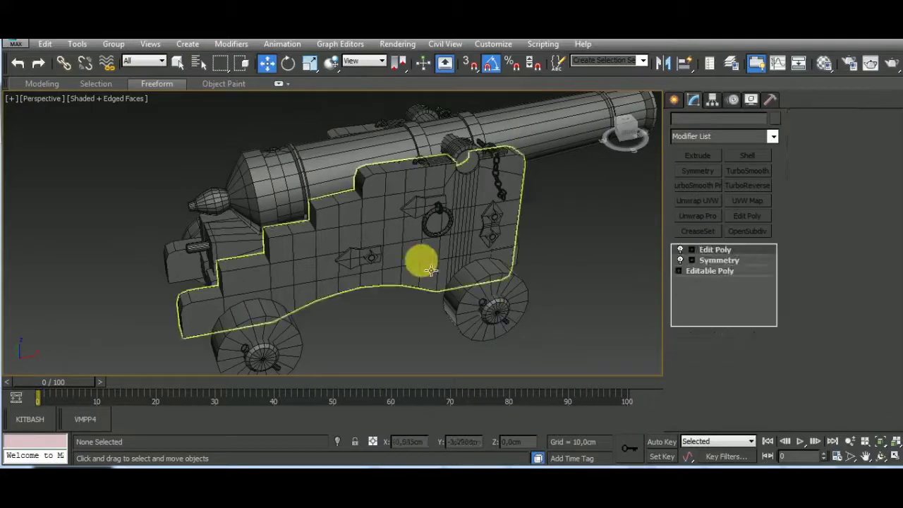
click(335, 441)
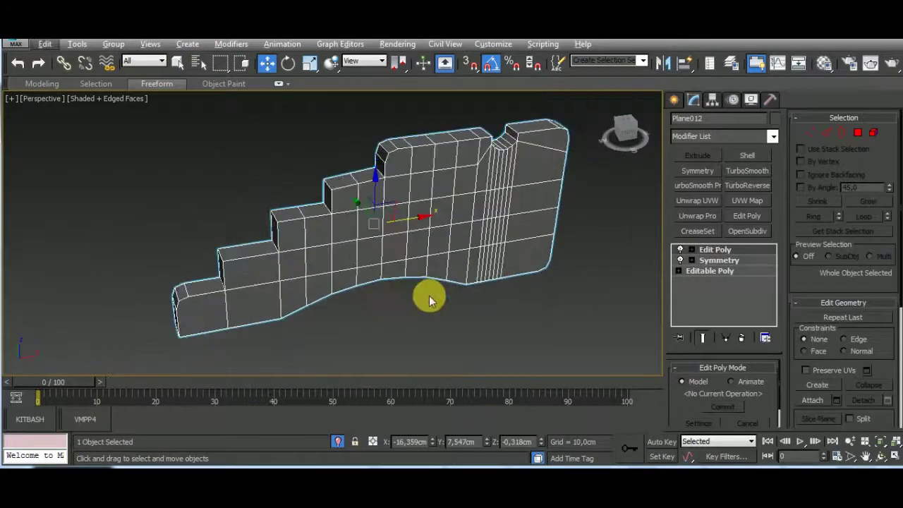
mouse_move(430, 300)
alt+middle_down()
mouse_move(465, 303)
mouse_move(461, 292)
mouse_move(383, 262)
mouse_move(387, 305)
alt+middle_up()
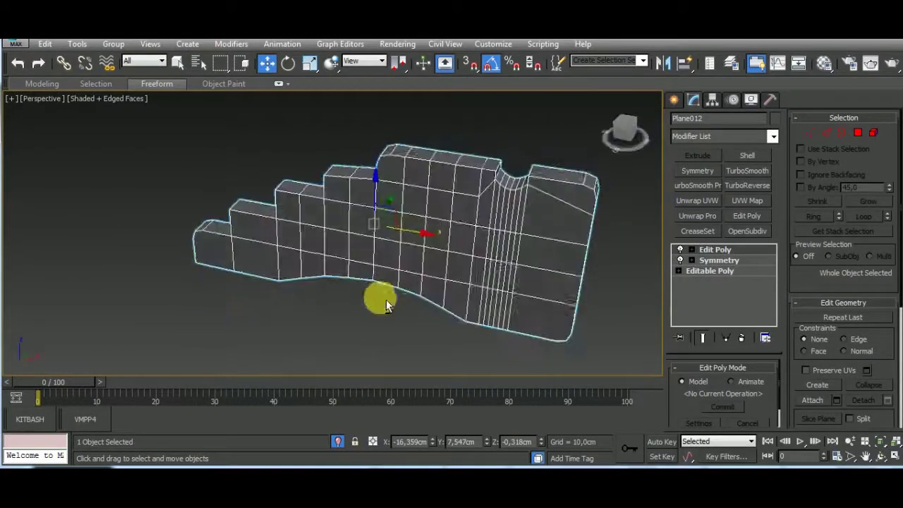
scroll(386, 305, down, 3)
click(815, 134)
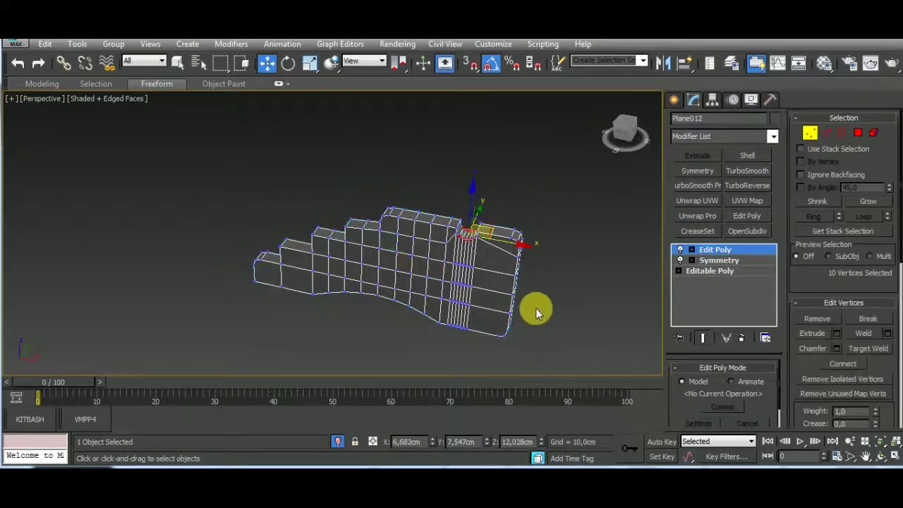
mouse_move(534, 306)
alt+middle_down()
mouse_move(528, 222)
mouse_move(543, 211)
alt+middle_up()
click(873, 352)
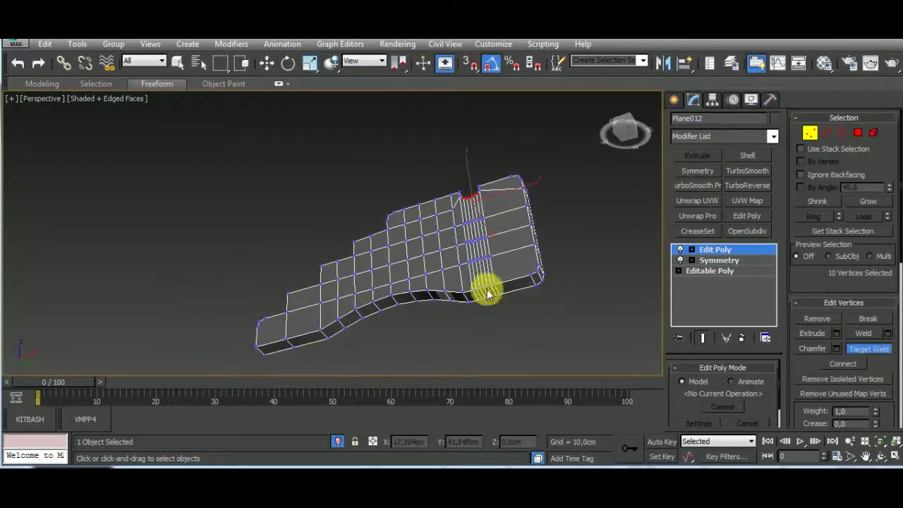
scroll(488, 289, up, 5)
scroll(466, 285, up, 3)
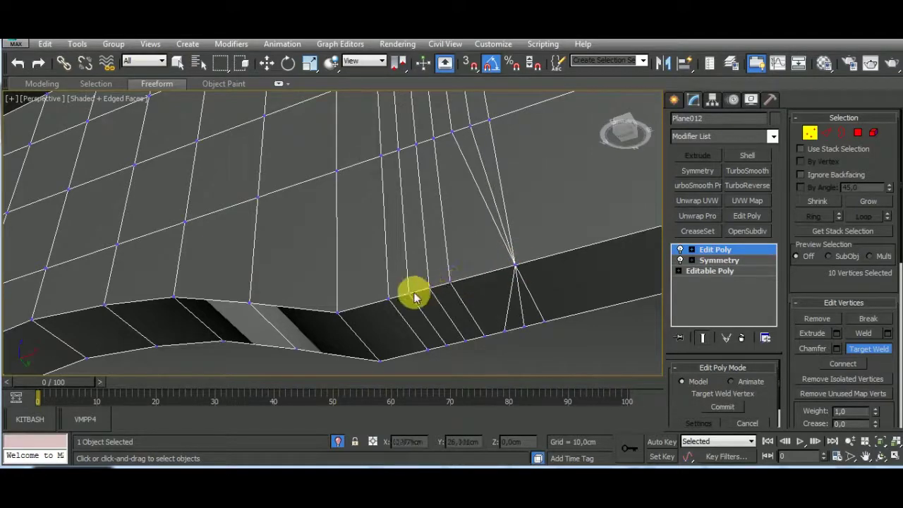
- Target-weld the crowded bottom-edge vertices below the notch into neighbouring points
drag(400, 304, 392, 299)
click(390, 299)
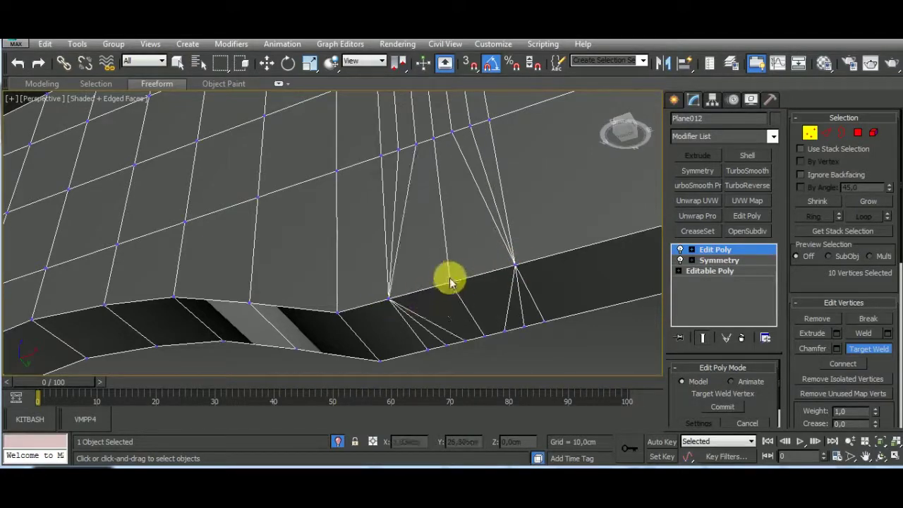
scroll(459, 293, down, 5)
alt+middle_drag(524, 278, 484, 306)
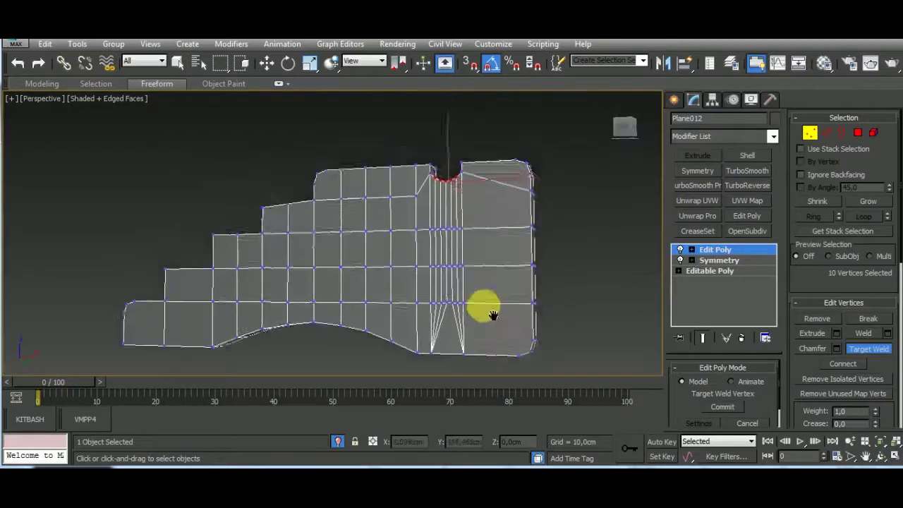
scroll(433, 222, up, 4)
scroll(457, 325, down, 2)
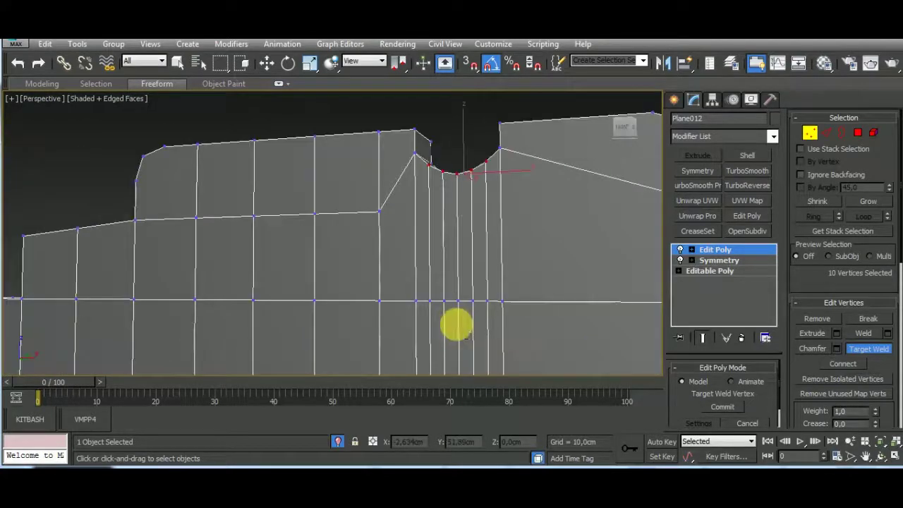
click(428, 301)
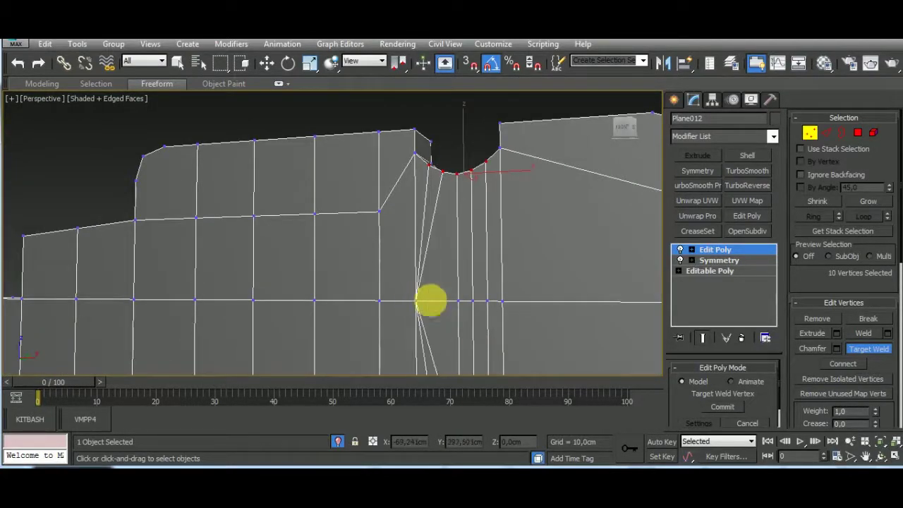
click(502, 301)
click(502, 302)
scroll(502, 302, down, 4)
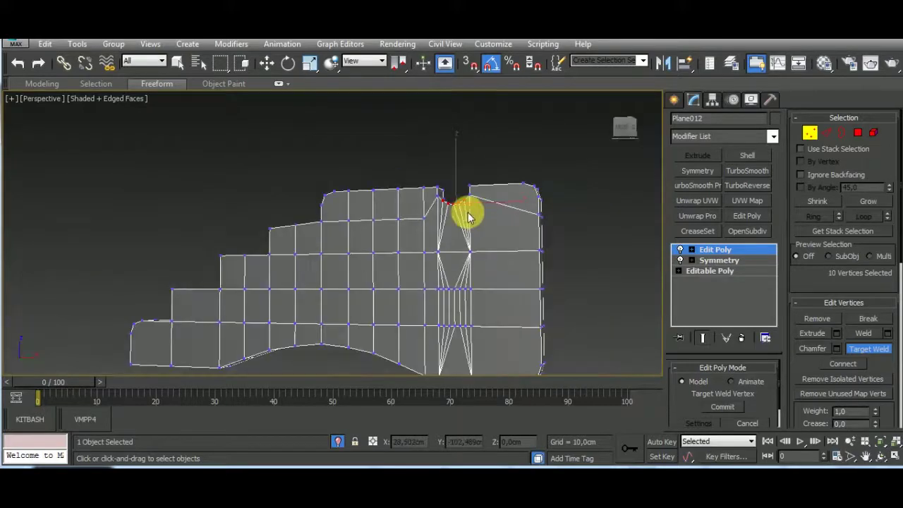
mouse_move(468, 211)
alt+middle_down()
mouse_move(359, 309)
mouse_move(421, 316)
alt+middle_up()
scroll(397, 296, up, 3)
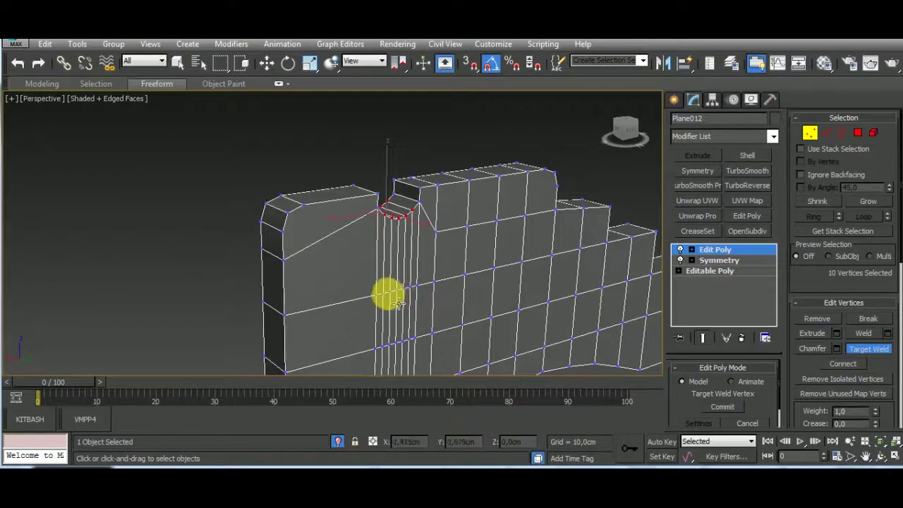
- Weld more vertices onto the points where the panel's edges converge
right_click(380, 293)
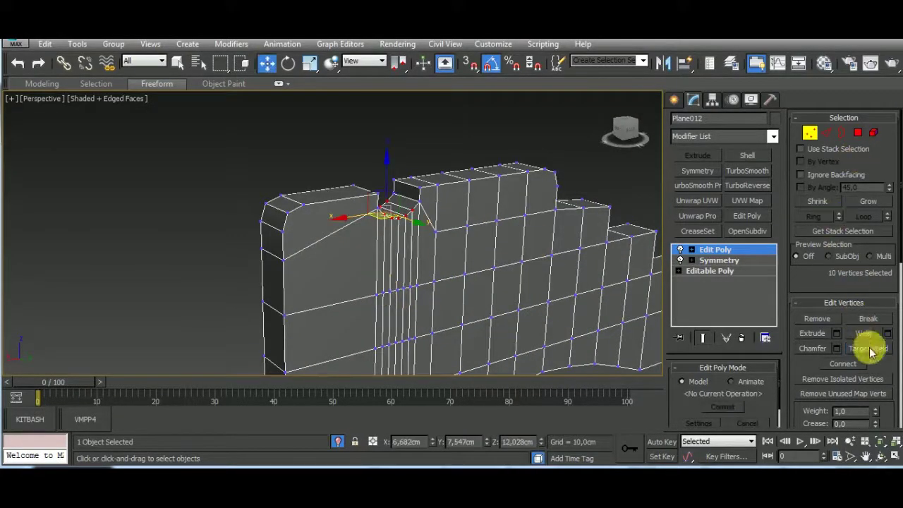
click(869, 349)
scroll(373, 321, up, 5)
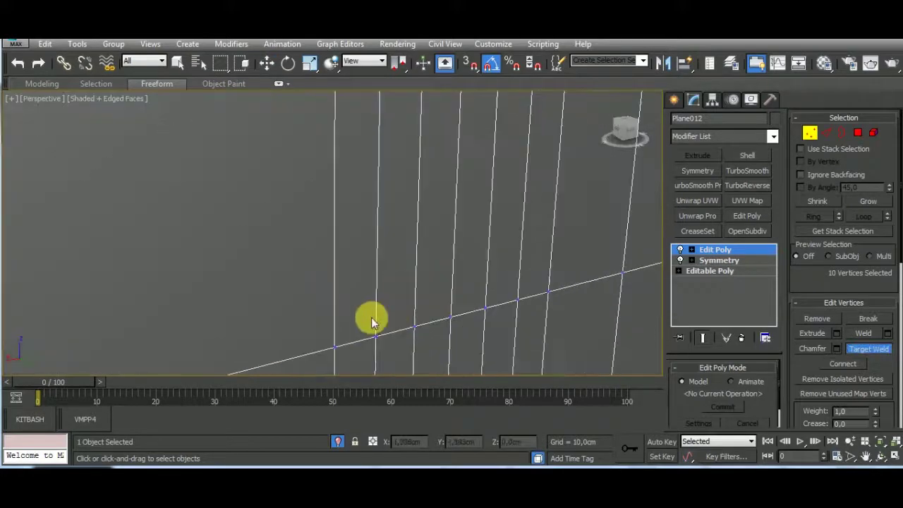
click(333, 346)
click(336, 347)
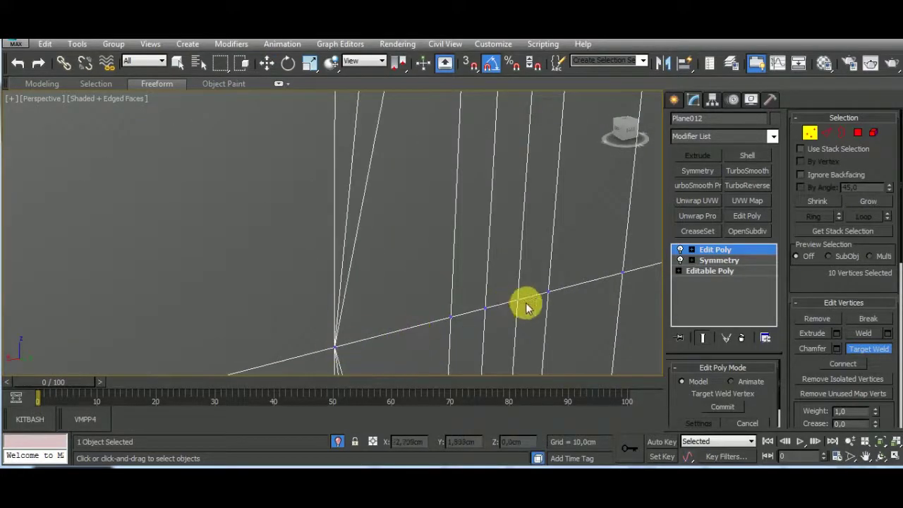
scroll(523, 310, down, 4)
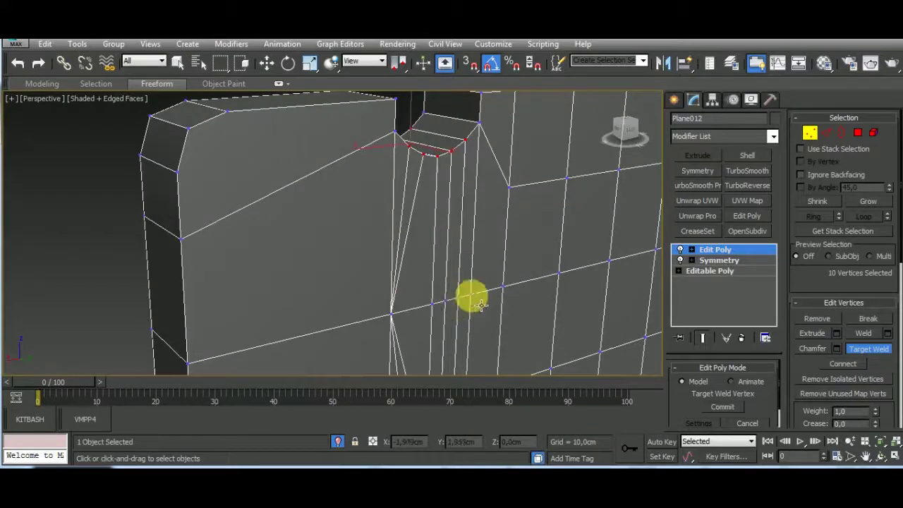
click(470, 300)
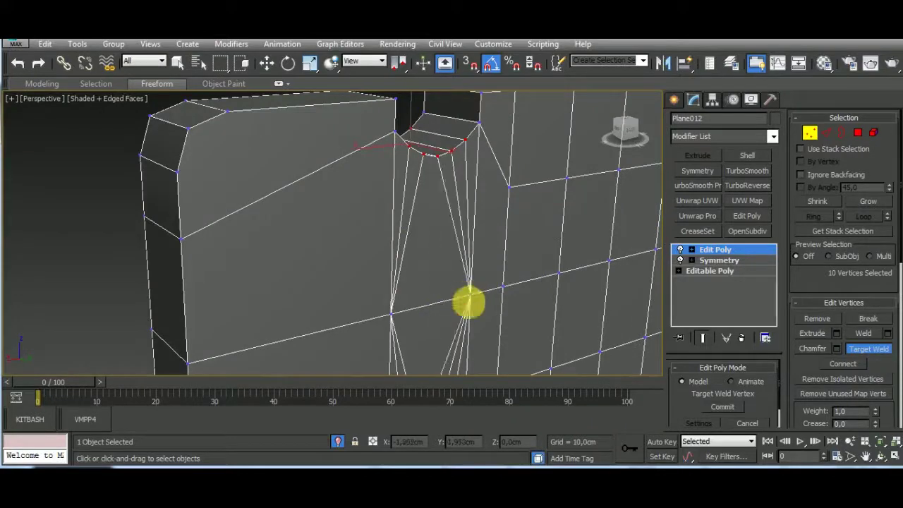
scroll(469, 302, down, 3)
click(826, 132)
scroll(504, 256, up, 3)
scroll(431, 289, up, 1)
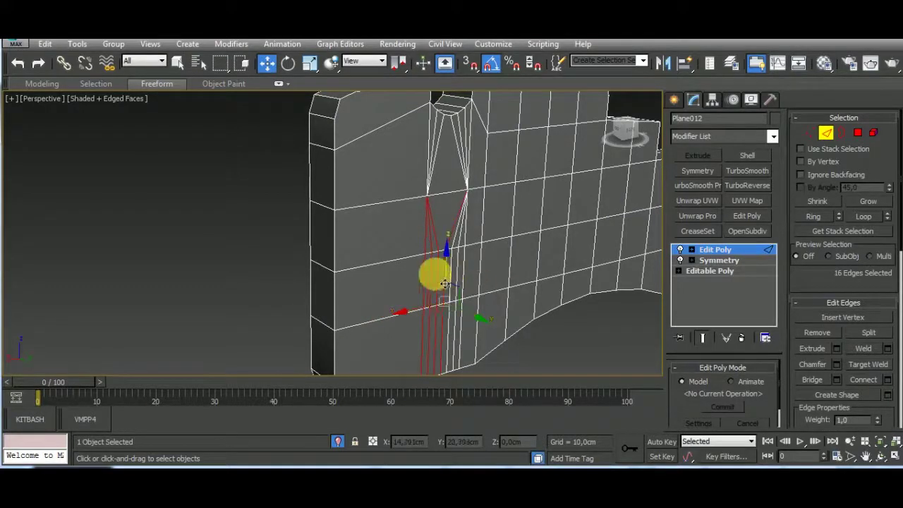
- Select and remove the 12 redundant fan edges on Plane012
click(449, 285)
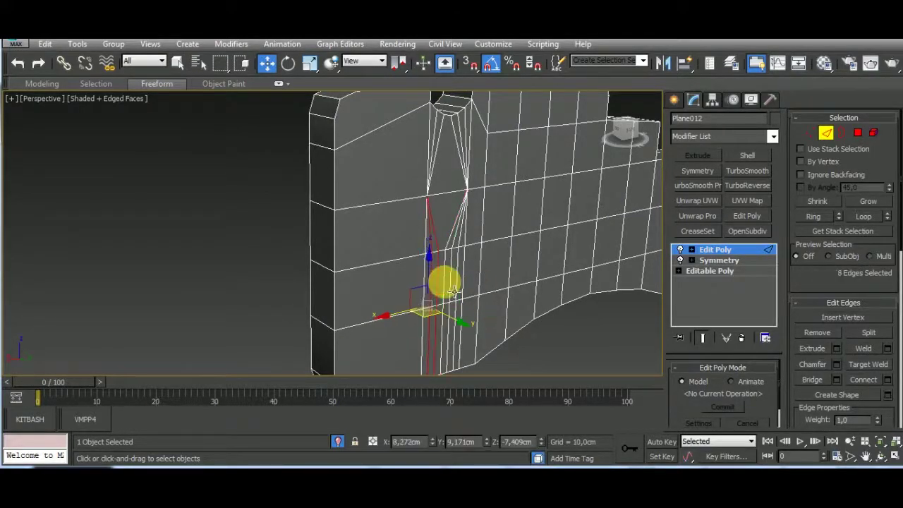
ctrl+click(458, 292)
ctrl+click(470, 304)
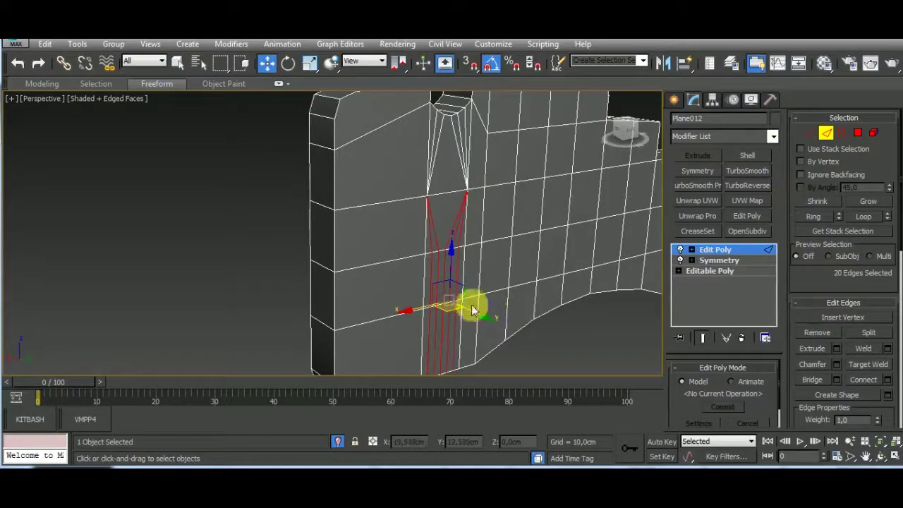
alt+middle_drag(470, 305, 614, 202)
click(834, 335)
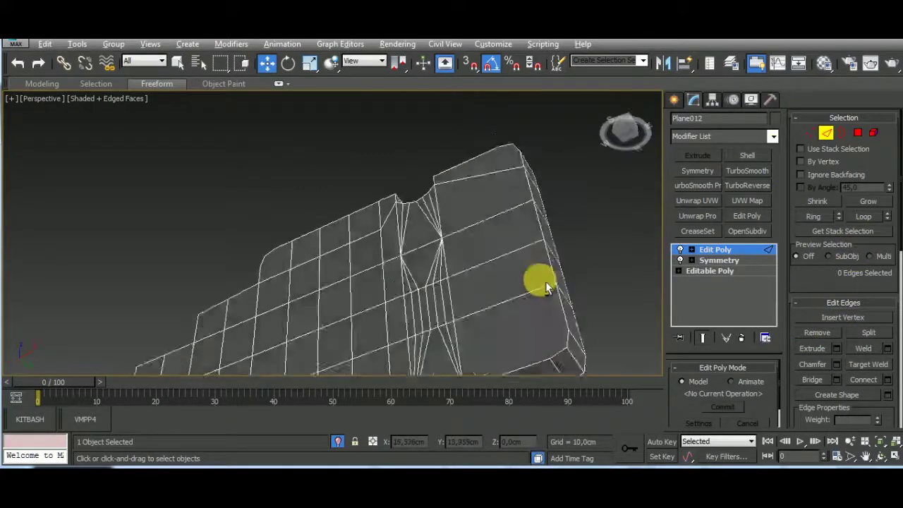
alt+middle_drag(545, 281, 498, 271)
ctrl+click(501, 301)
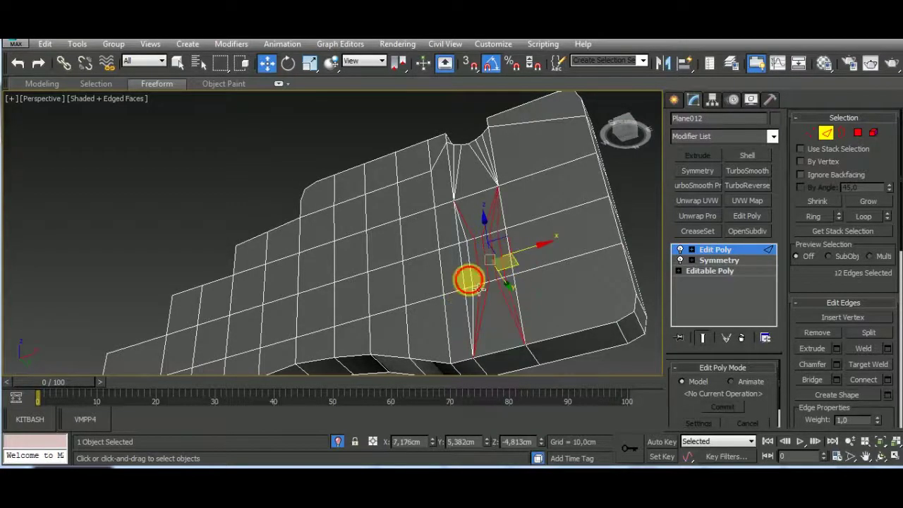
click(817, 332)
alt+middle_drag(657, 308, 515, 236)
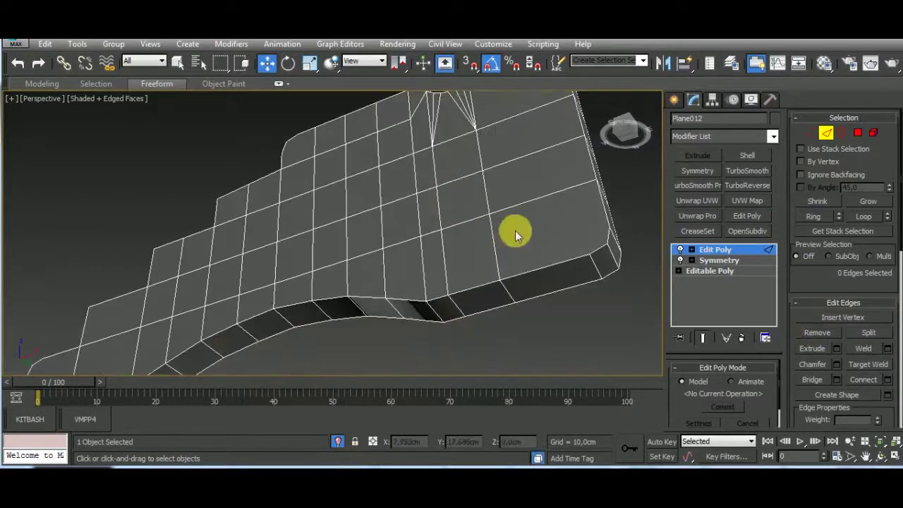
- Target-weld the lower vertex into the corner and a stray vertex into the fan vertex
click(809, 132)
click(868, 348)
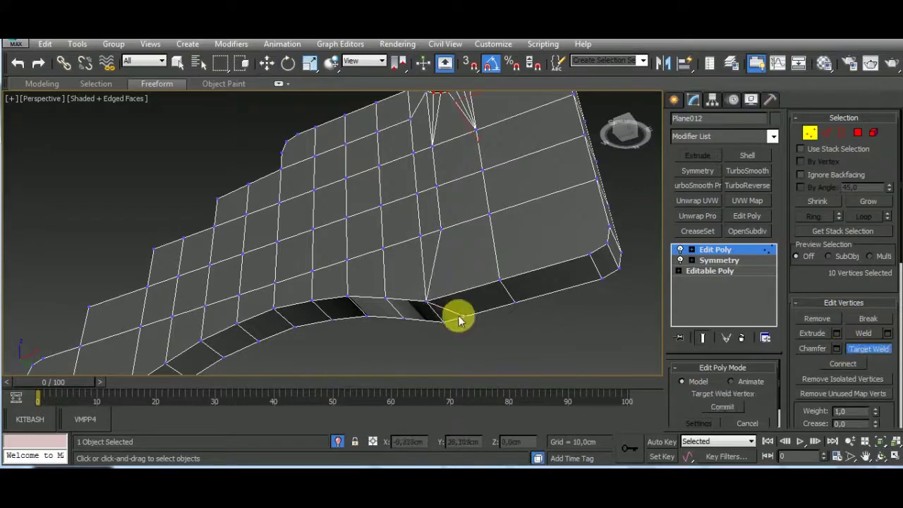
drag(521, 282, 585, 255)
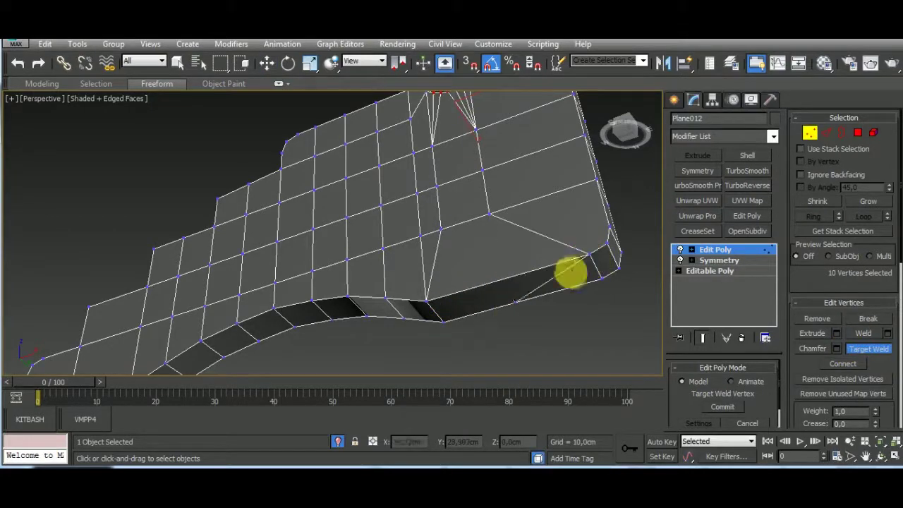
mouse_move(603, 280)
alt+middle_down()
mouse_move(531, 302)
mouse_move(466, 171)
alt+middle_up()
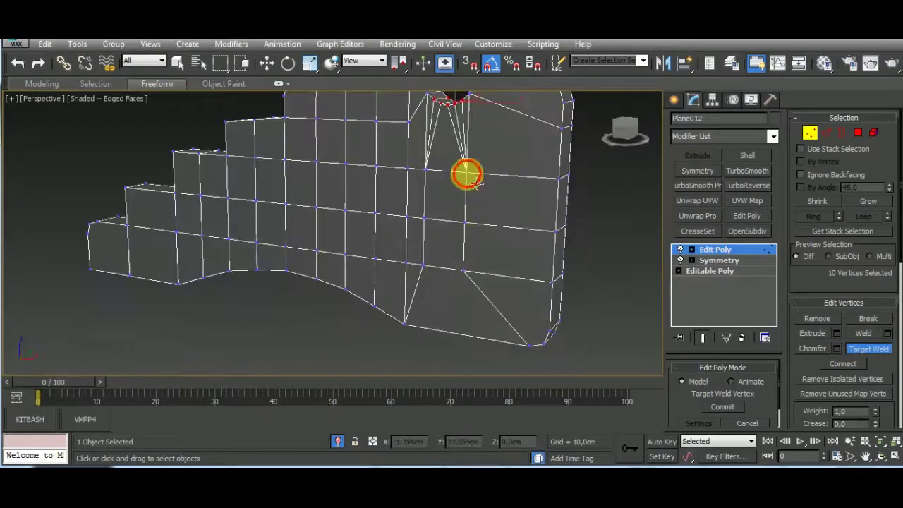
click(409, 168)
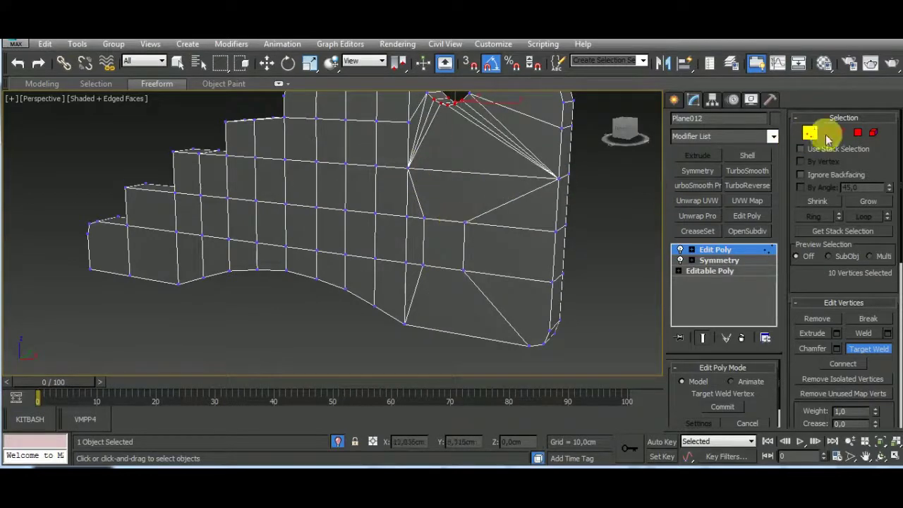
- Select the unneeded edge loop on the bracket and remove it
click(825, 133)
double_click(510, 203)
key(w)
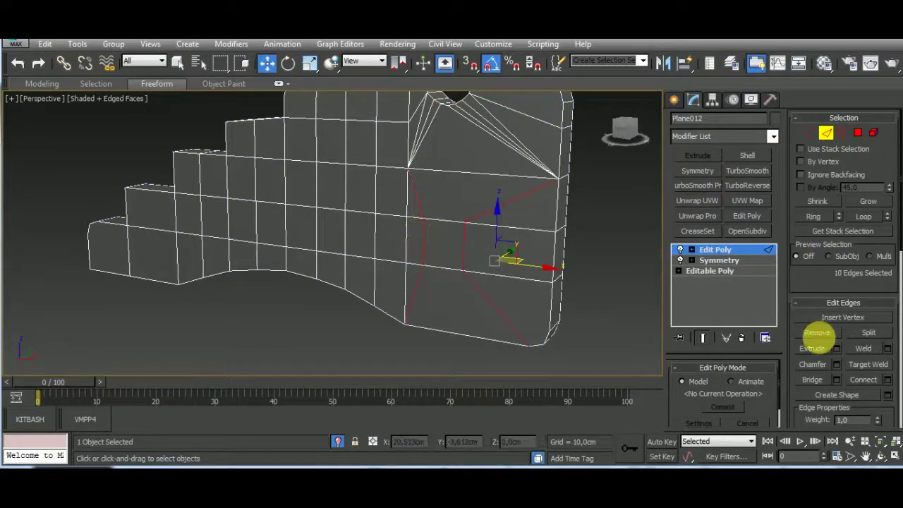
click(816, 333)
mouse_move(484, 288)
alt+middle_down()
mouse_move(393, 278)
mouse_move(408, 282)
alt+middle_up()
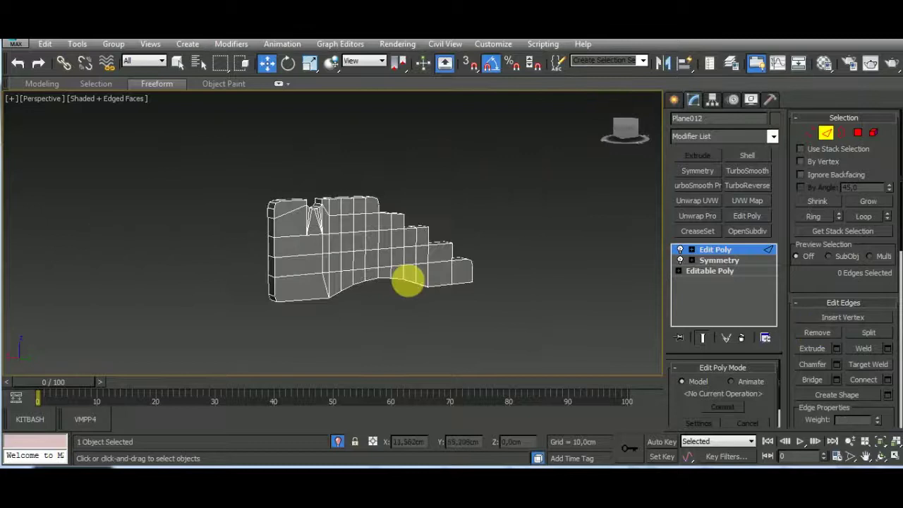
click(810, 133)
- Turn on Target Weld and weld the first middle vertices onto their neighbours
click(868, 348)
middle_drag(482, 320, 501, 328)
scroll(378, 240, up, 5)
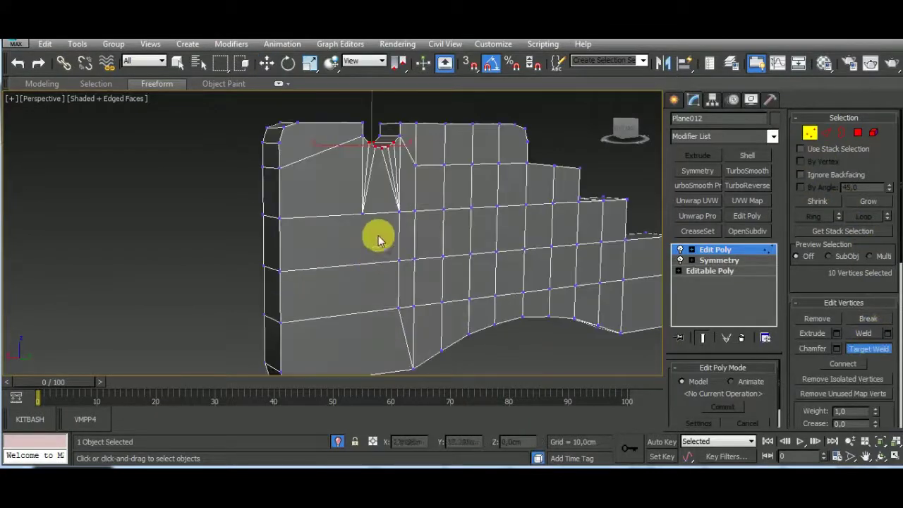
click(280, 219)
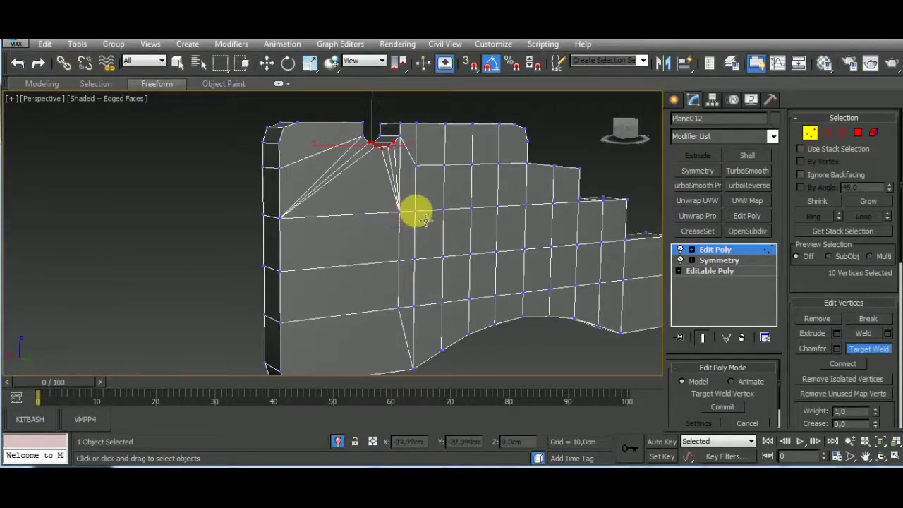
click(416, 211)
- Weld the right-end vertices and the curved bottom-edge vertices into their neighbours
mouse_move(410, 307)
alt+middle_down()
mouse_move(468, 254)
mouse_move(460, 216)
mouse_move(434, 217)
alt+middle_up()
mouse_move(494, 272)
alt+middle_down()
mouse_move(464, 339)
mouse_move(453, 270)
alt+middle_up()
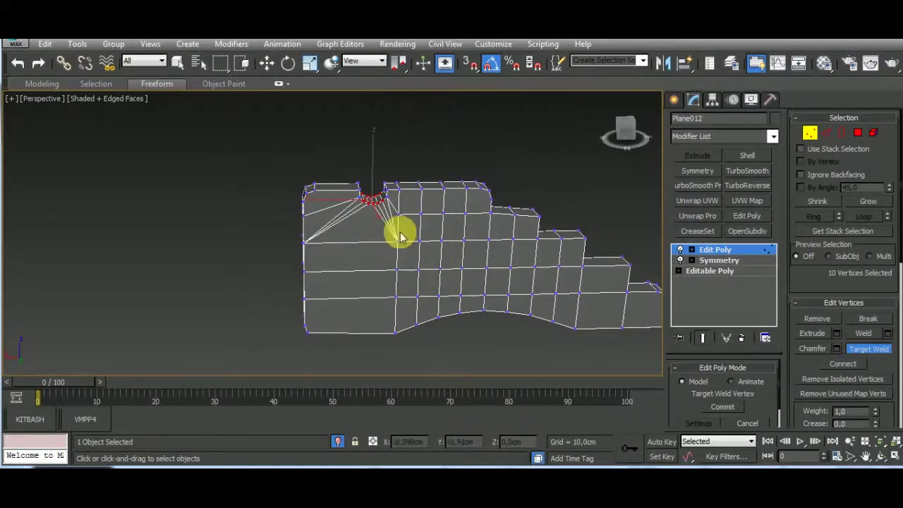
scroll(399, 196, up, 2)
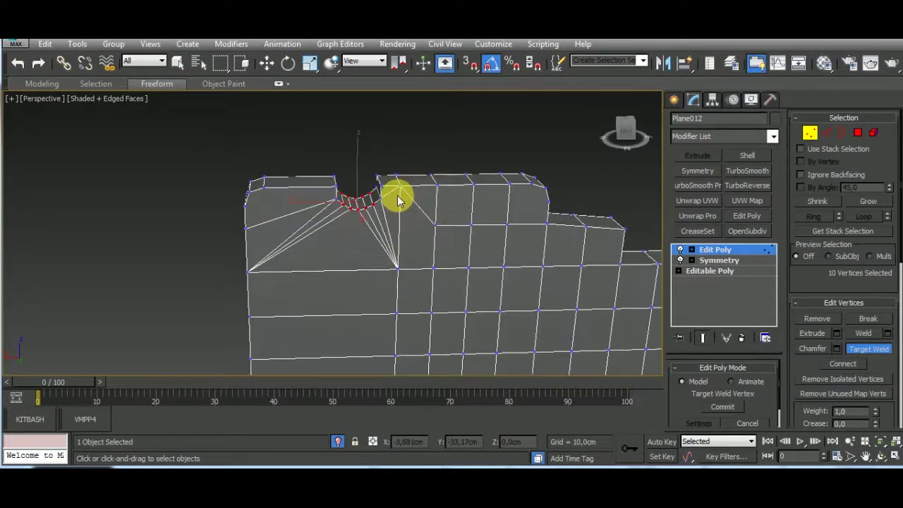
click(470, 224)
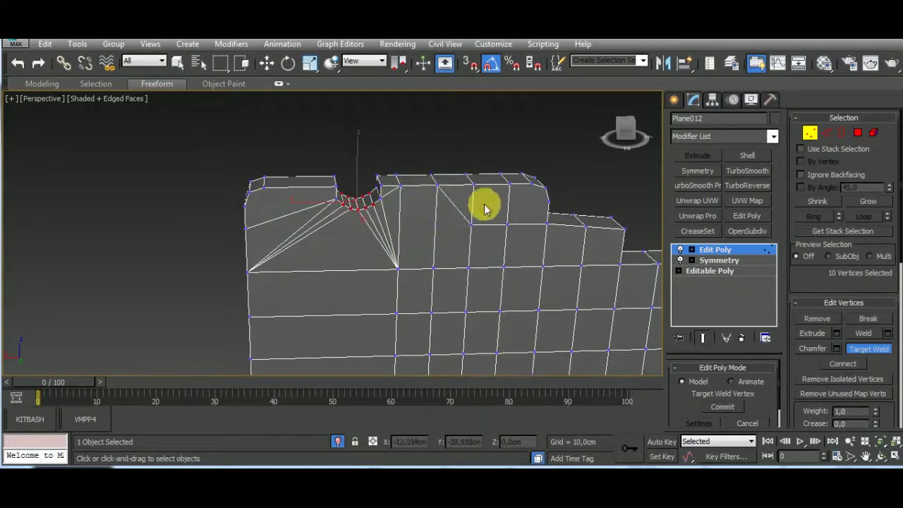
click(506, 224)
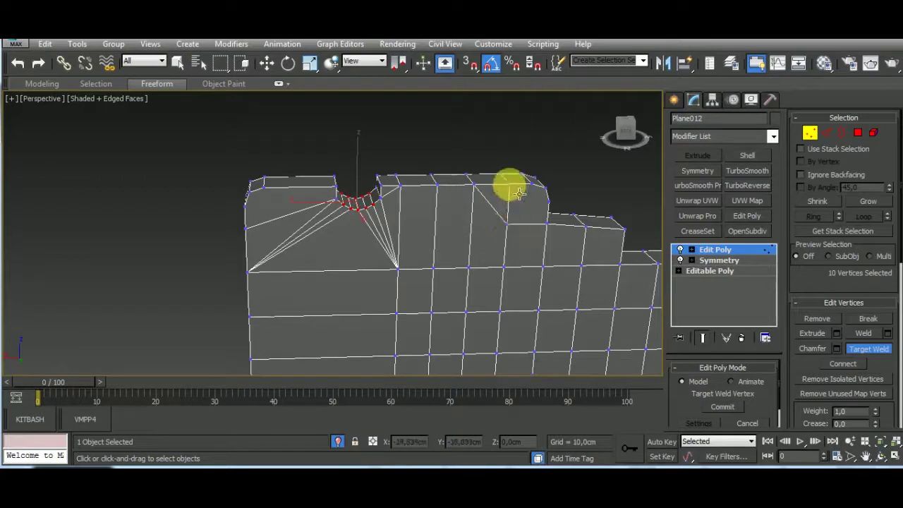
click(519, 192)
mouse_move(432, 268)
middle_down()
mouse_move(448, 236)
mouse_move(400, 209)
middle_up()
click(427, 206)
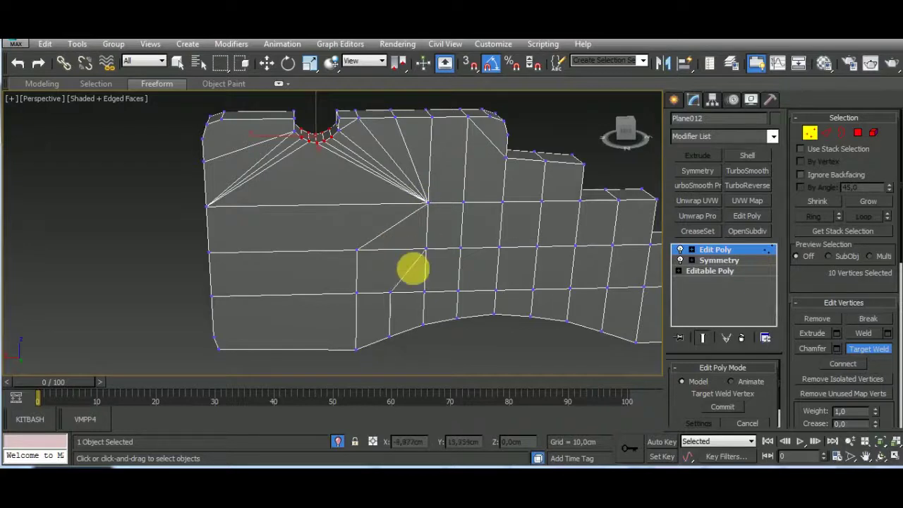
click(422, 295)
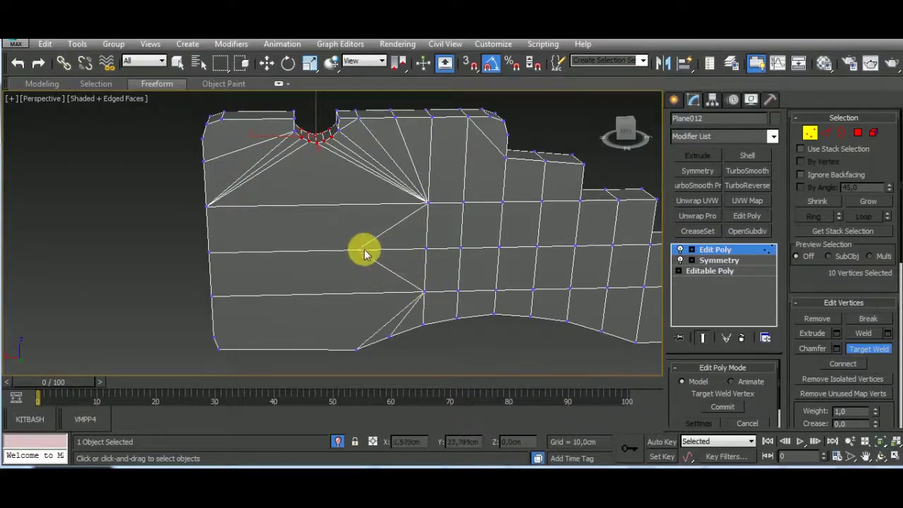
- Weld the middle vertices of the left columns up into the top row
middle_drag(477, 299, 433, 288)
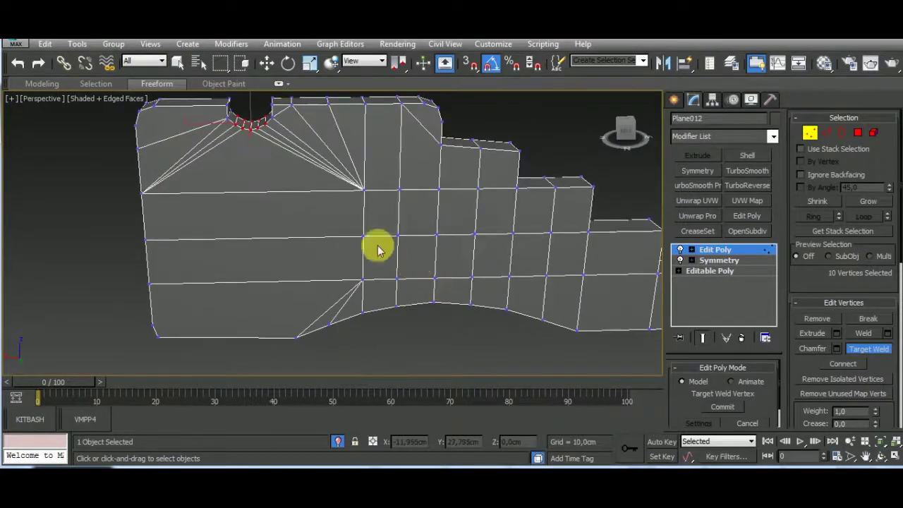
click(363, 239)
click(363, 191)
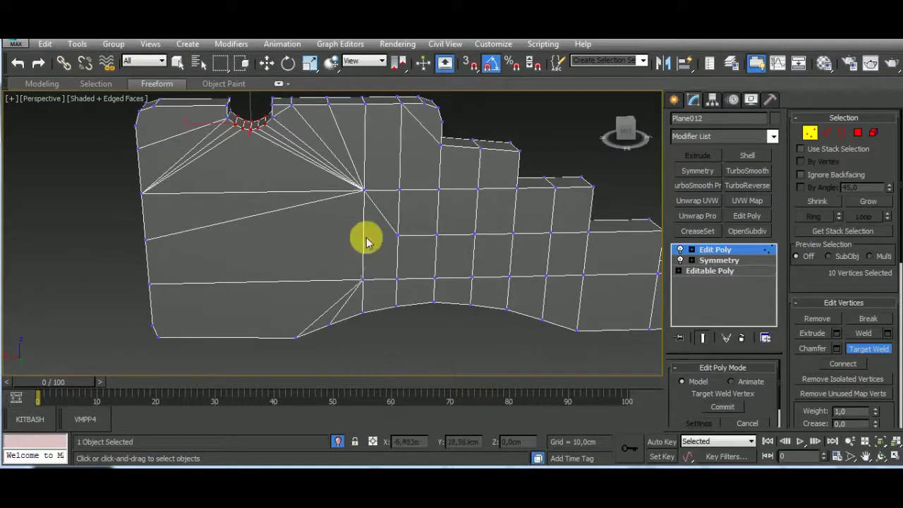
click(364, 192)
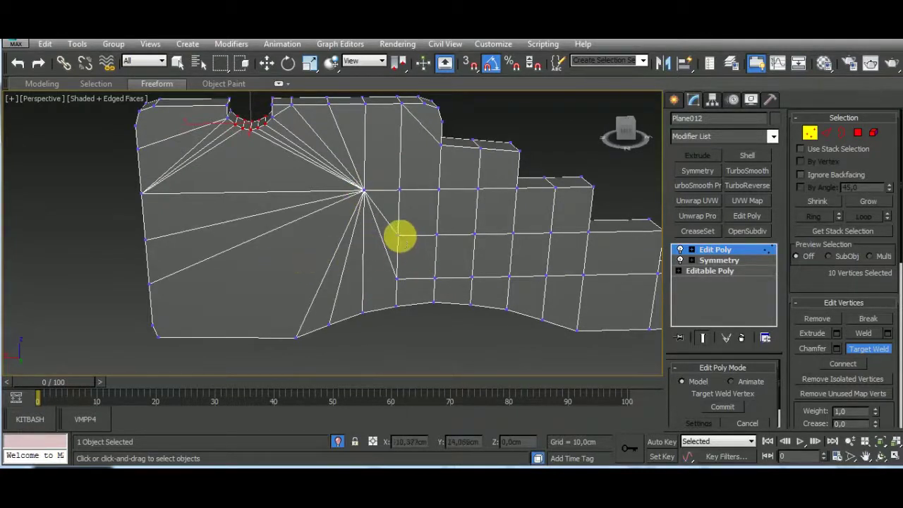
click(400, 192)
click(396, 279)
click(400, 191)
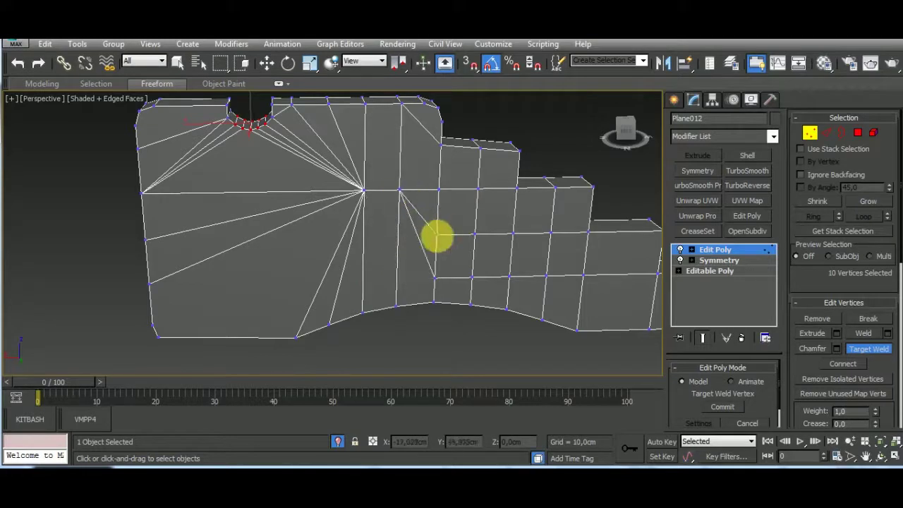
- Weld the next middle vertices into the top row and merge a top vertex into the central fan vertex
click(439, 190)
click(474, 234)
click(477, 192)
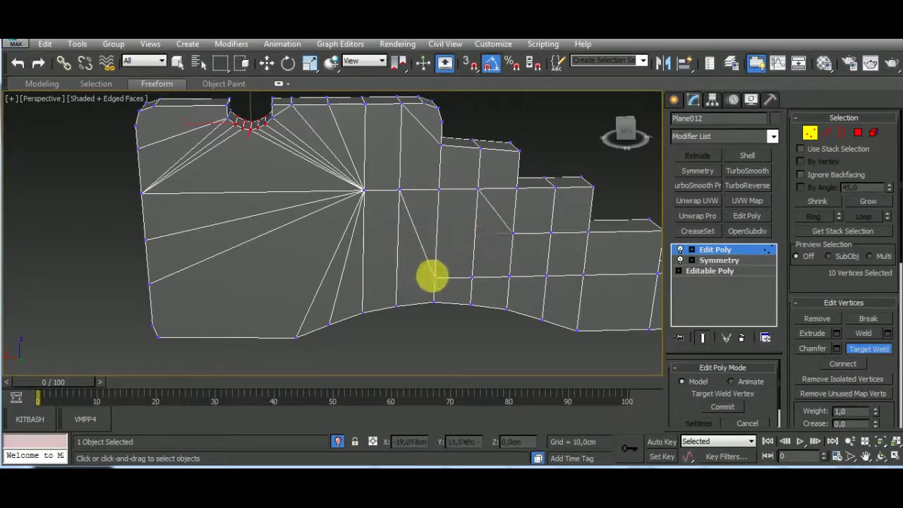
click(431, 278)
click(437, 191)
click(400, 191)
click(362, 189)
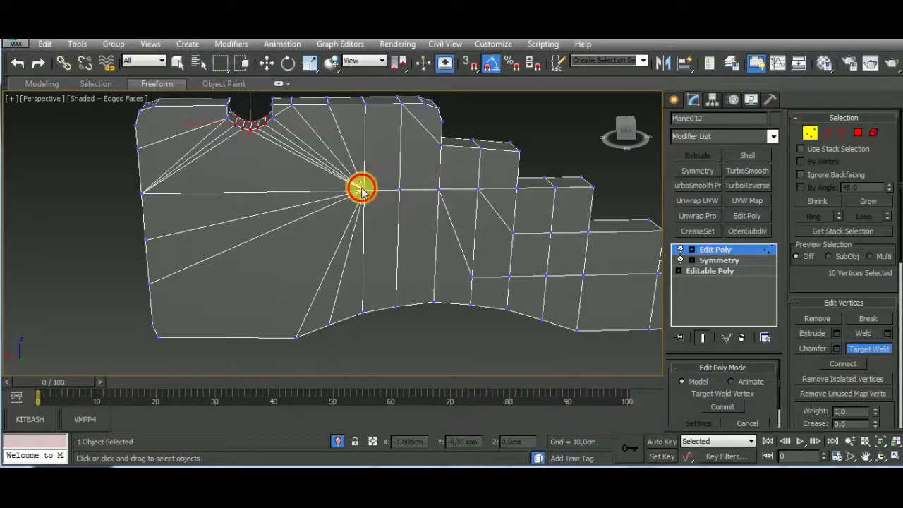
- Weld the middle-row vertices of the right steps up to the top row, plus one bottom vertex rightward
click(470, 276)
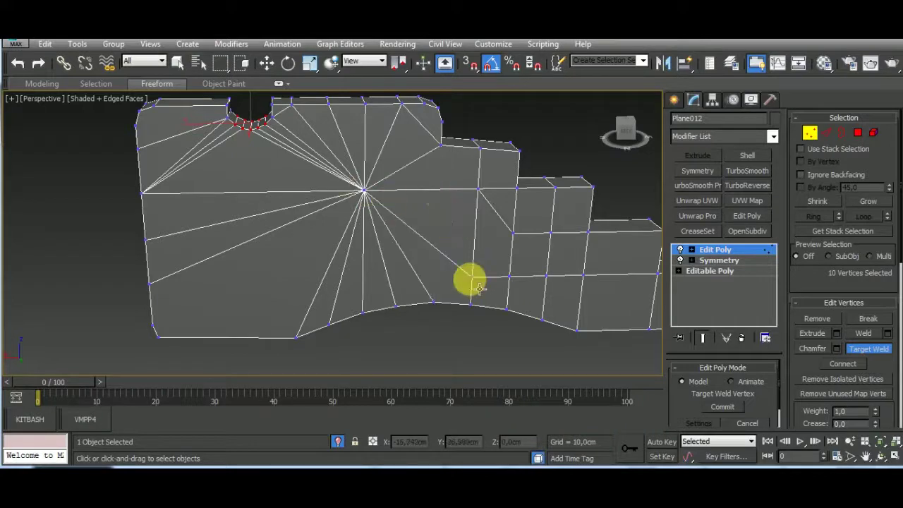
click(476, 190)
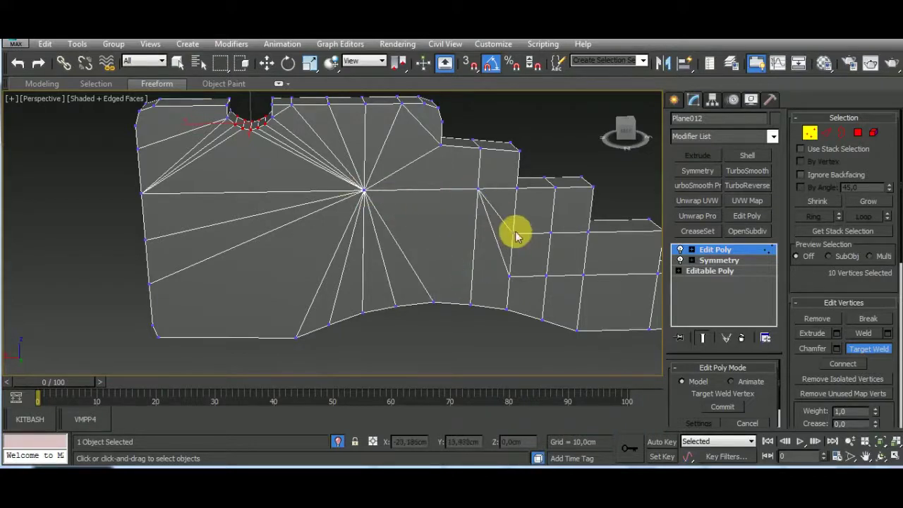
click(520, 189)
click(508, 274)
click(555, 189)
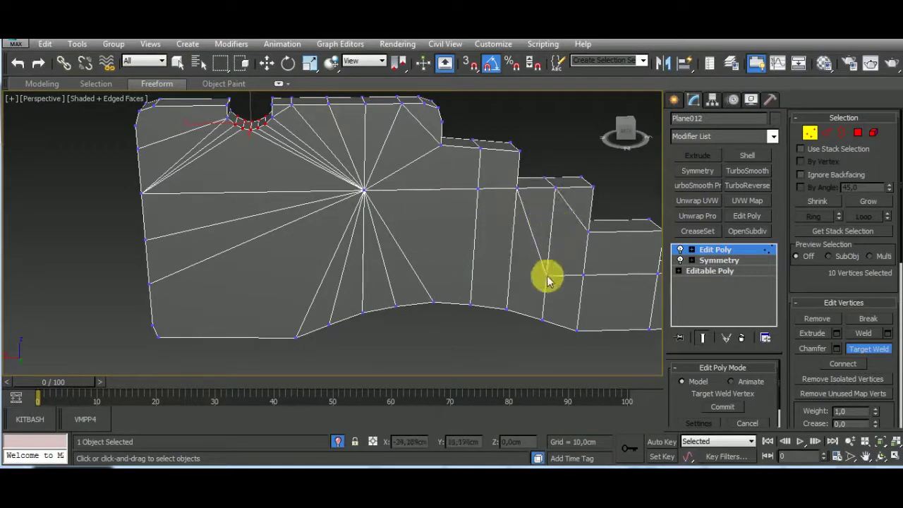
click(545, 277)
click(586, 277)
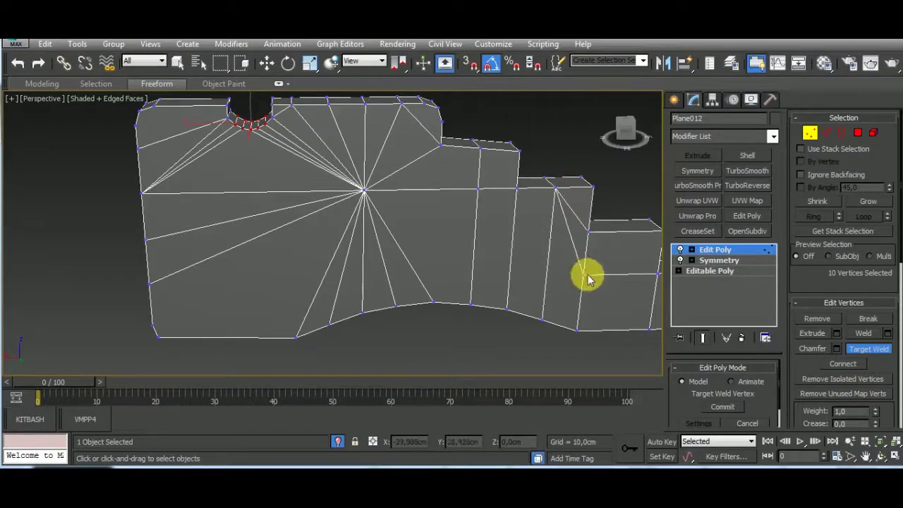
- Weld the last vertices into the step corner and the centre fan vertex
middle_drag(589, 278, 487, 271)
click(512, 224)
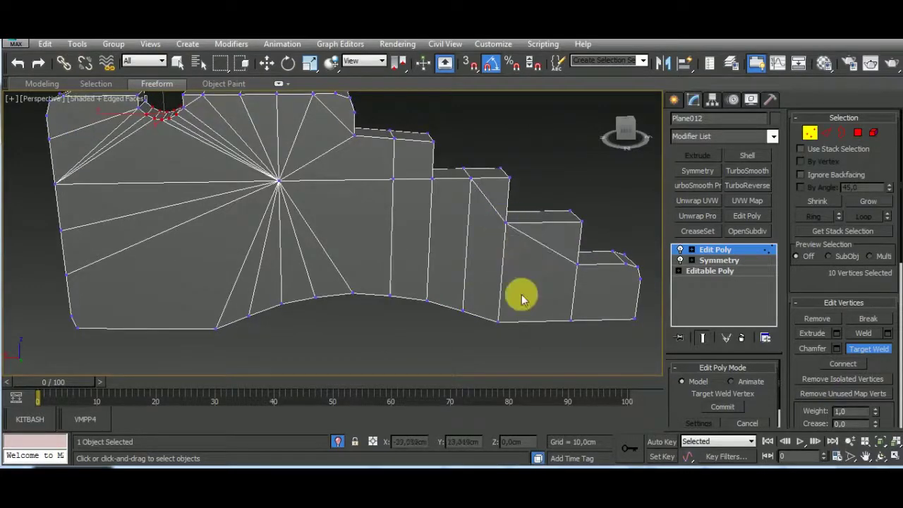
middle_drag(519, 298, 540, 303)
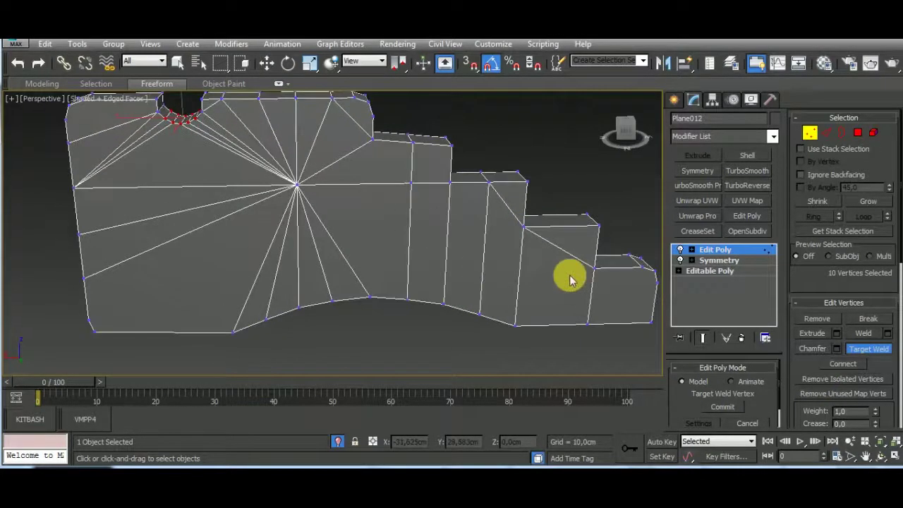
click(299, 187)
scroll(458, 229, down, 5)
mouse_move(498, 256)
alt+middle_down()
mouse_move(503, 287)
mouse_move(474, 297)
alt+middle_up()
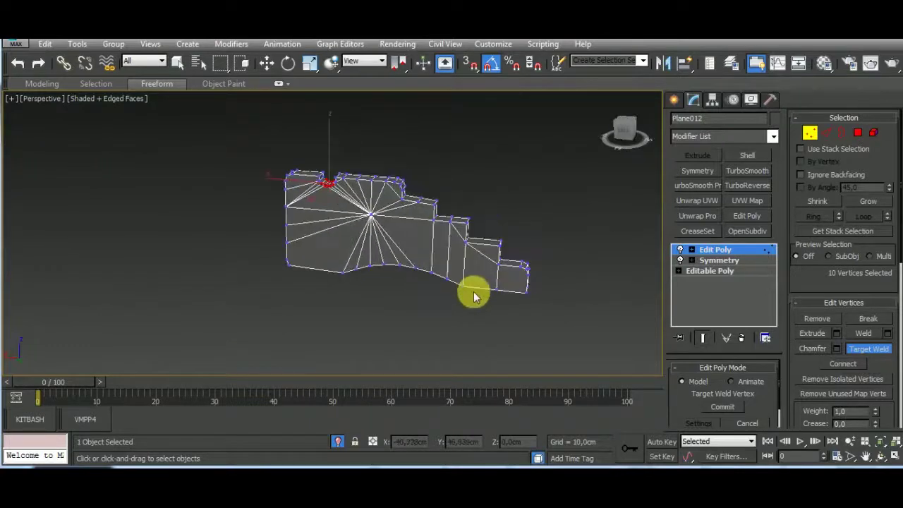
mouse_move(373, 272)
alt+middle_down()
mouse_move(425, 262)
mouse_move(557, 261)
alt+middle_up()
- Remove the two leftover edges from the bracket
click(827, 134)
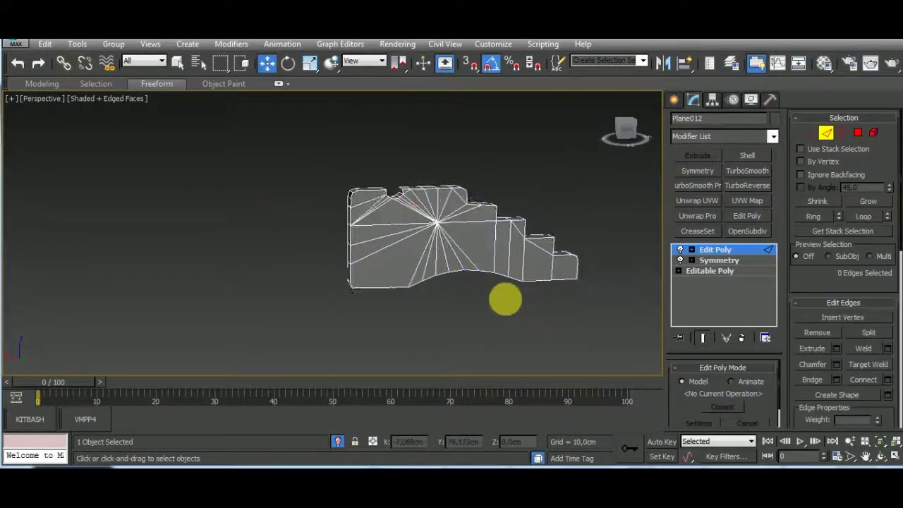
key(z)
click(508, 212)
key(w)
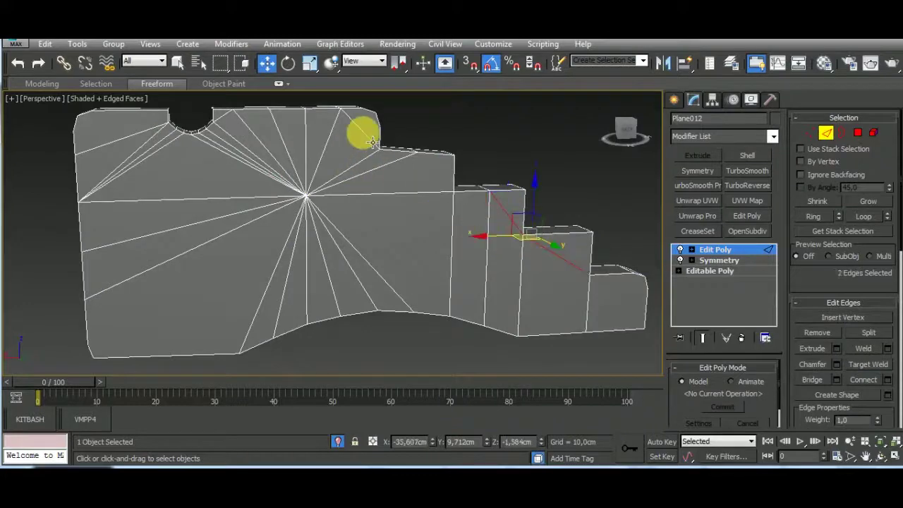
click(817, 333)
scroll(459, 252, down, 3)
mouse_move(398, 231)
alt+middle_down()
mouse_move(403, 252)
mouse_move(437, 247)
alt+middle_up()
- Return to vertex mode with Target Weld on and weld the fan vertex onto the left side
click(810, 132)
click(868, 349)
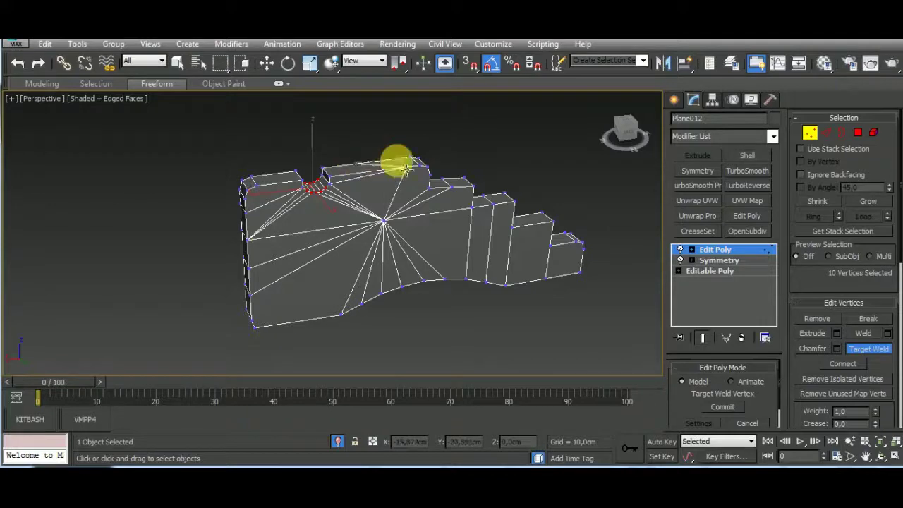
mouse_move(417, 203)
alt+middle_down()
mouse_move(410, 216)
mouse_move(388, 208)
mouse_move(299, 217)
alt+middle_up()
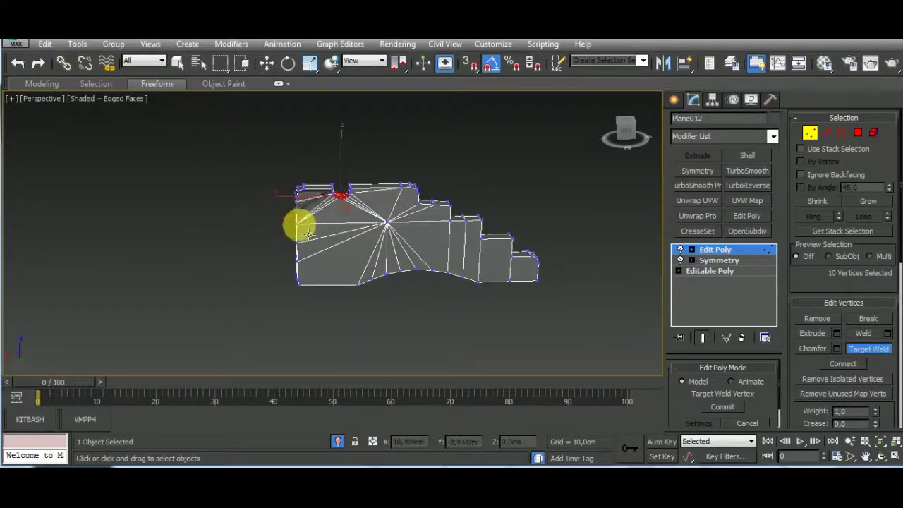
scroll(355, 256, up, 2)
scroll(417, 240, up, 3)
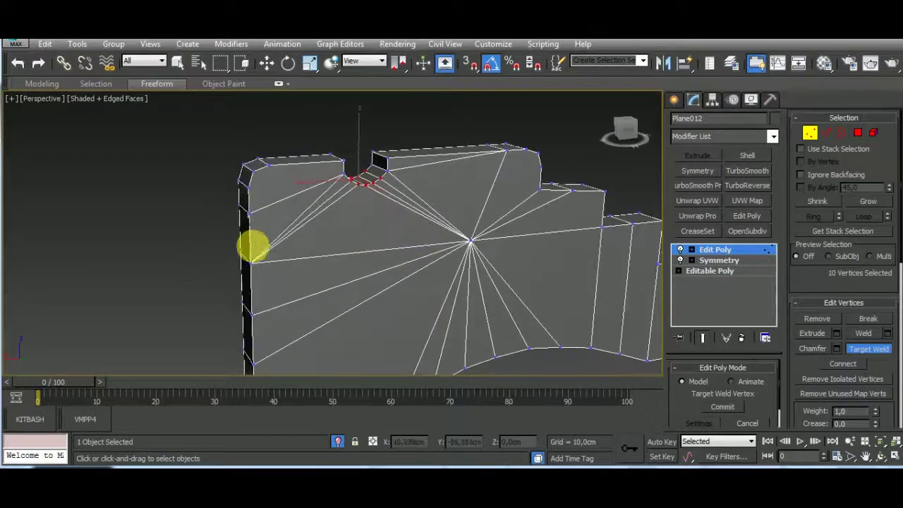
scroll(268, 252, down, 3)
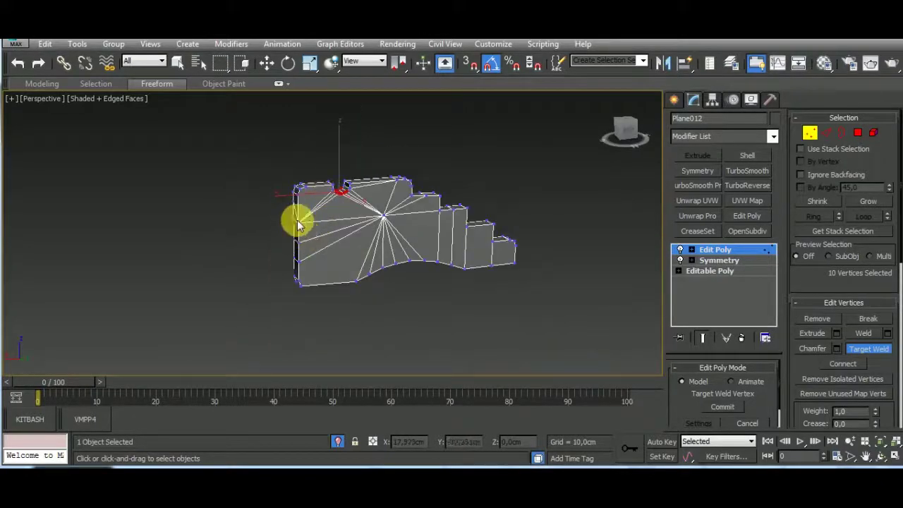
click(299, 236)
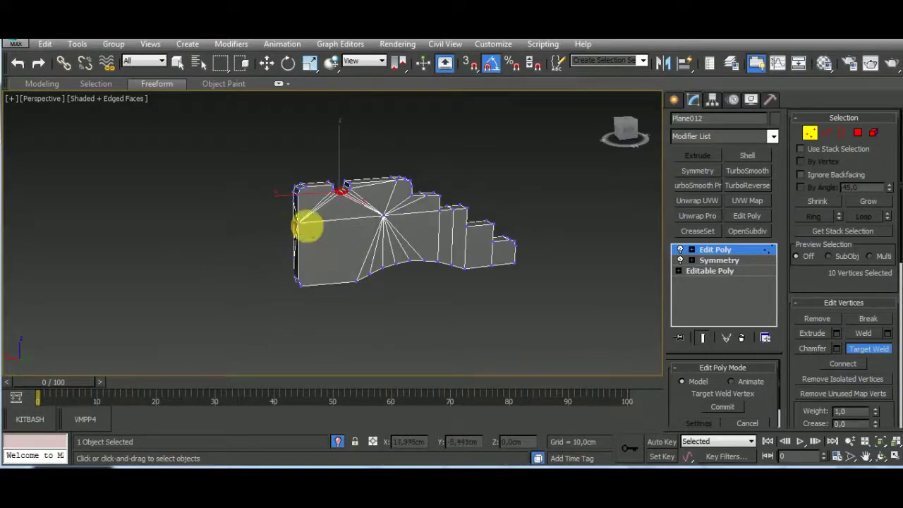
- Weld the fan centre and nearby grid vertices onto the fan vertex at the bracket's end
mouse_move(362, 253)
alt+middle_down()
mouse_move(419, 246)
mouse_move(318, 266)
mouse_move(389, 266)
mouse_move(347, 282)
mouse_move(488, 297)
mouse_move(469, 296)
alt+middle_up()
scroll(351, 241, up, 4)
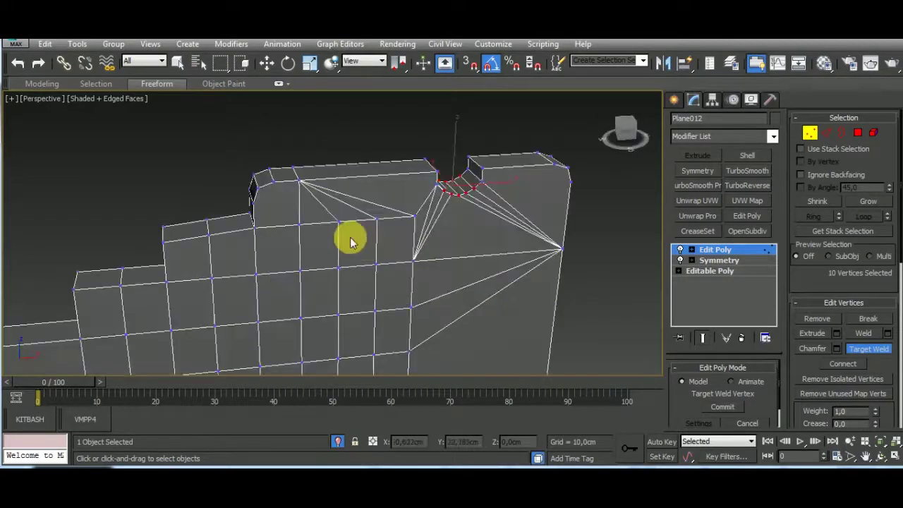
scroll(394, 213, down, 3)
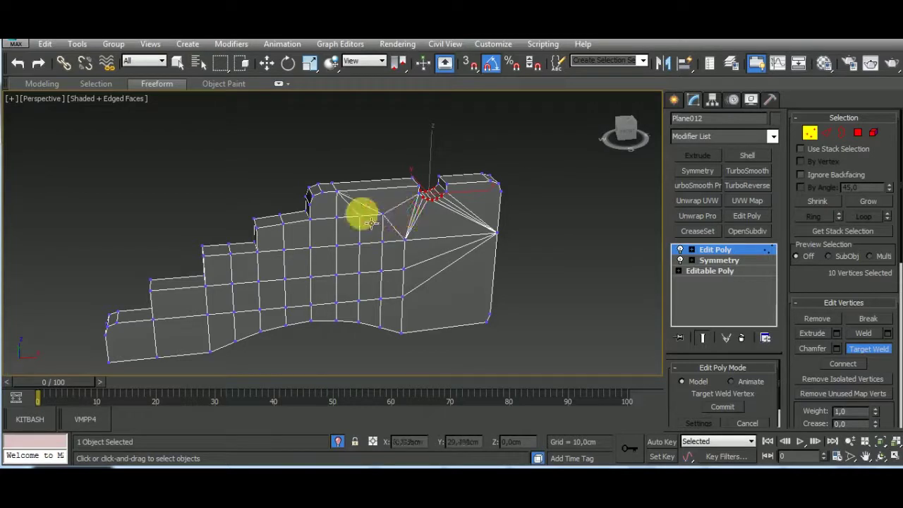
drag(339, 226, 310, 220)
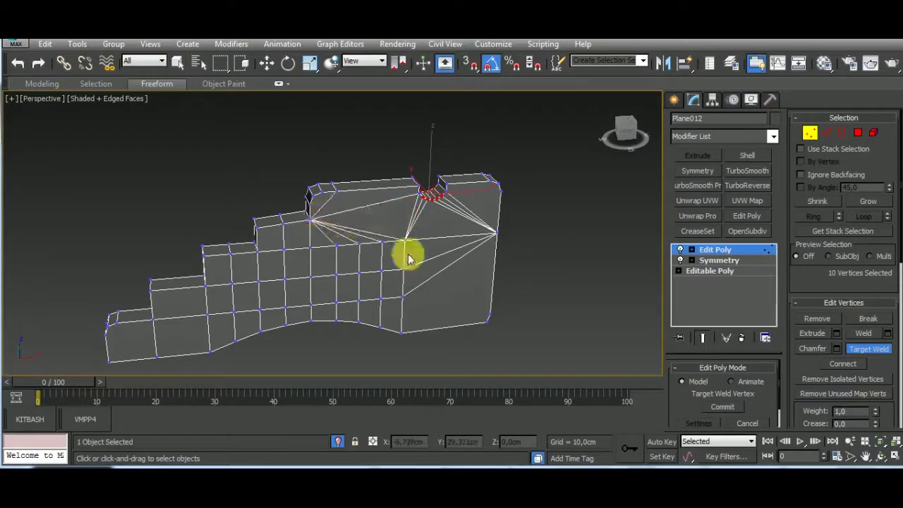
drag(407, 240, 383, 240)
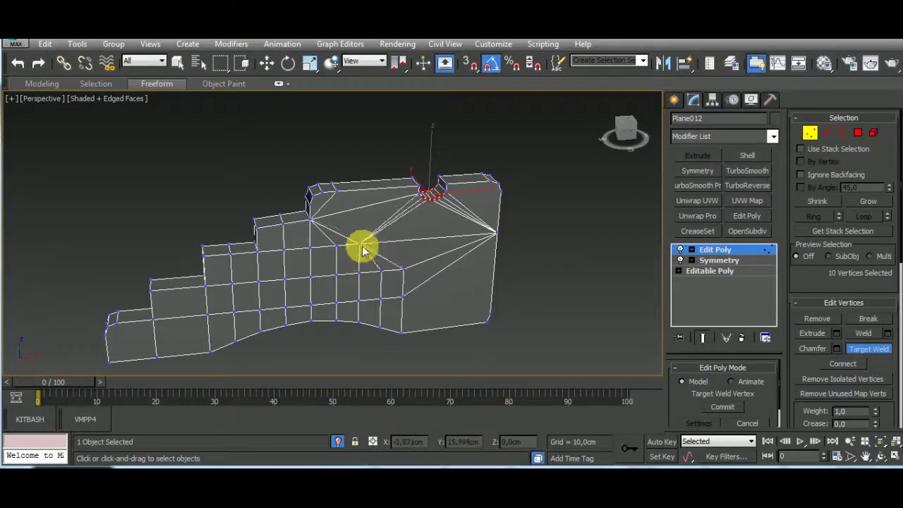
drag(338, 243, 339, 250)
click(311, 249)
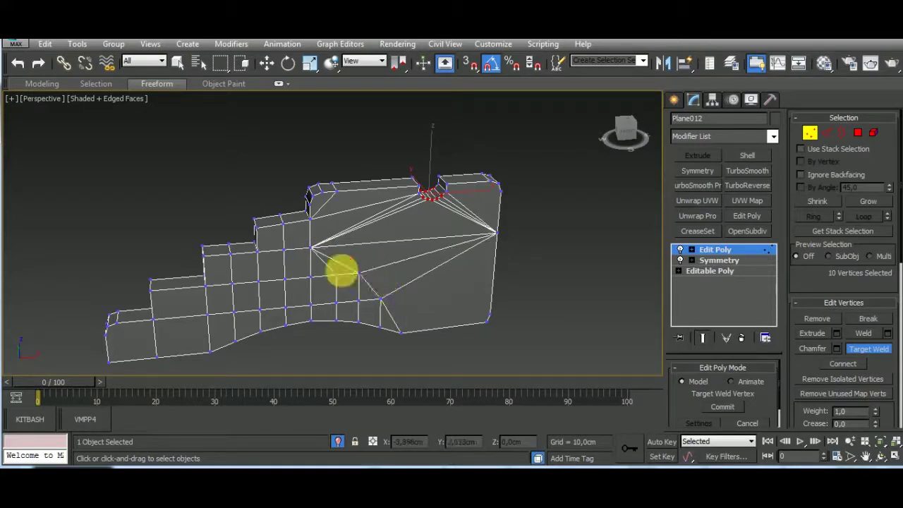
click(311, 248)
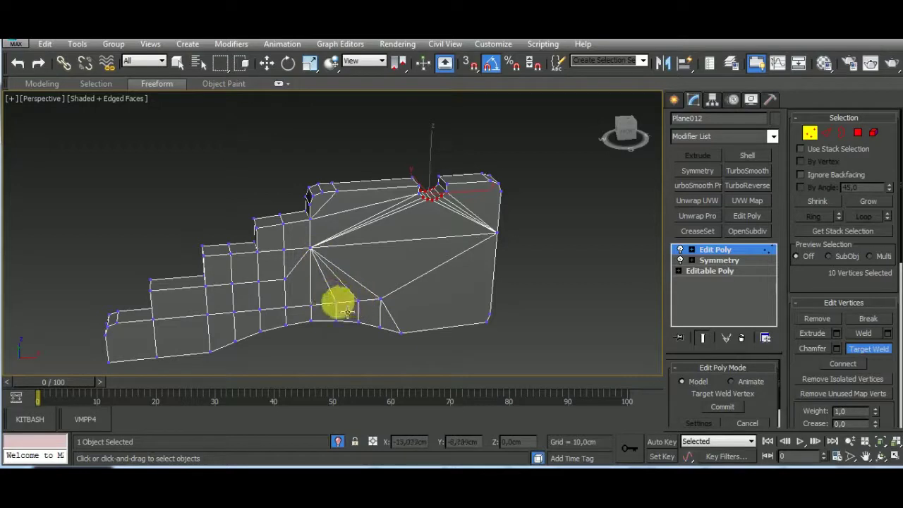
- Weld the bottom-edge vertices onto their neighbours, fanning them into the far right corner
click(347, 311)
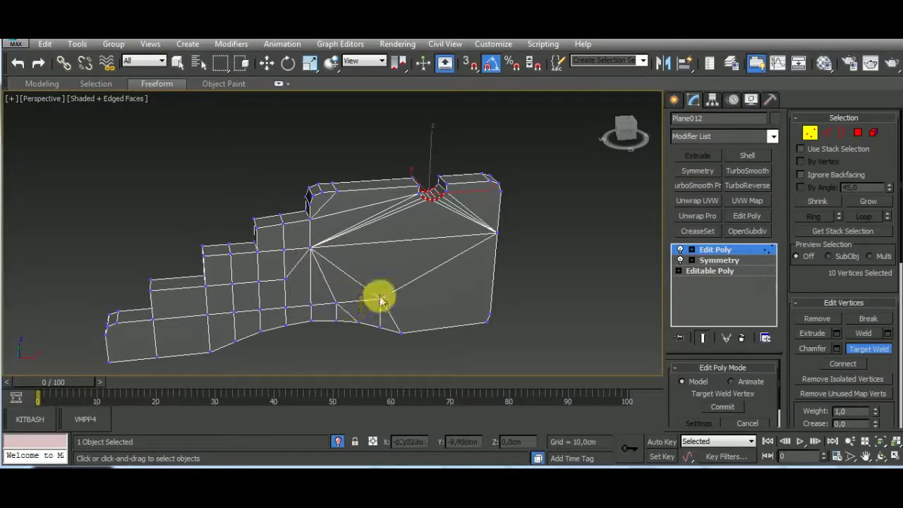
drag(346, 313, 381, 298)
click(338, 303)
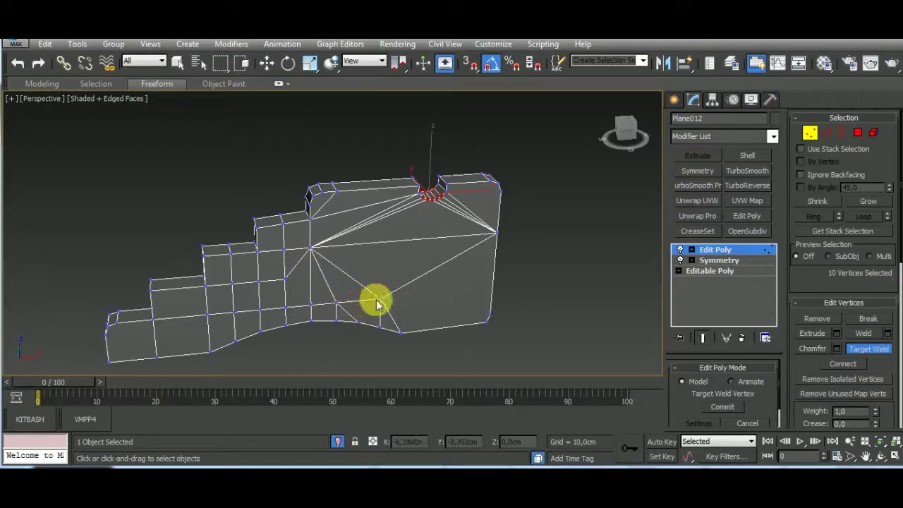
click(381, 300)
click(310, 249)
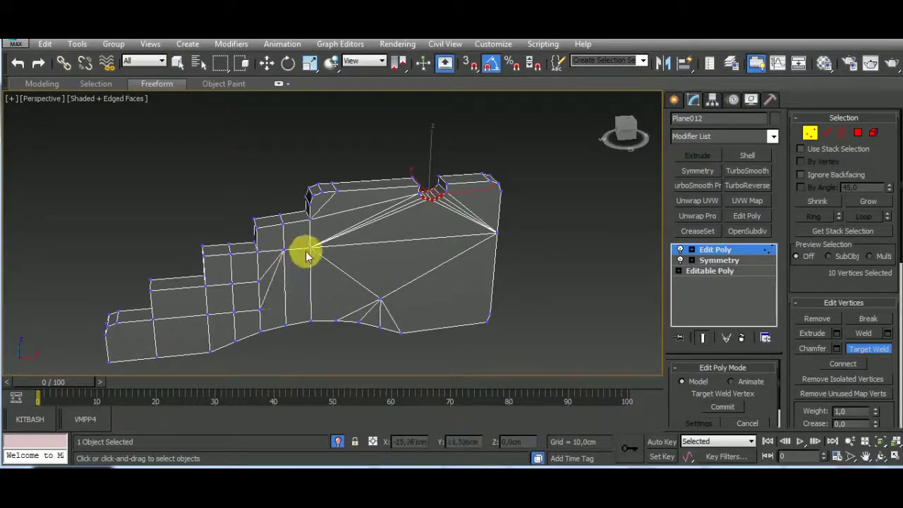
click(284, 248)
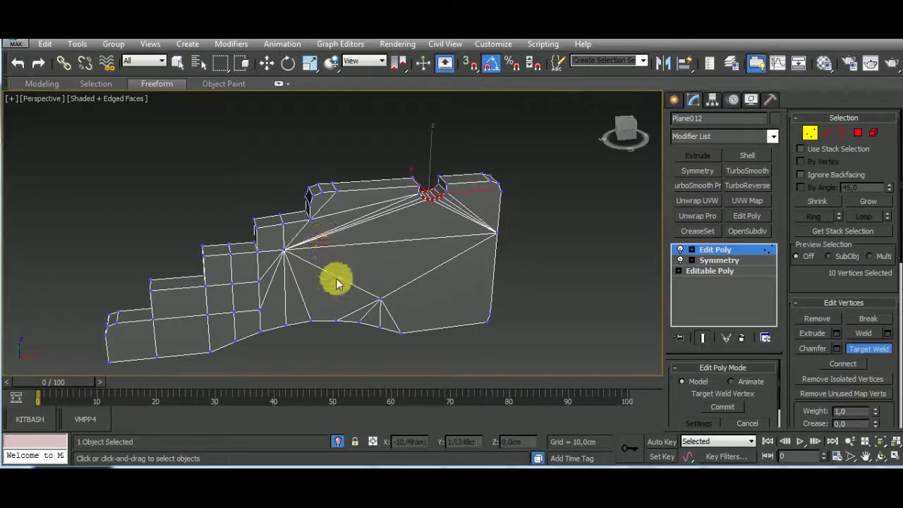
click(380, 299)
click(496, 231)
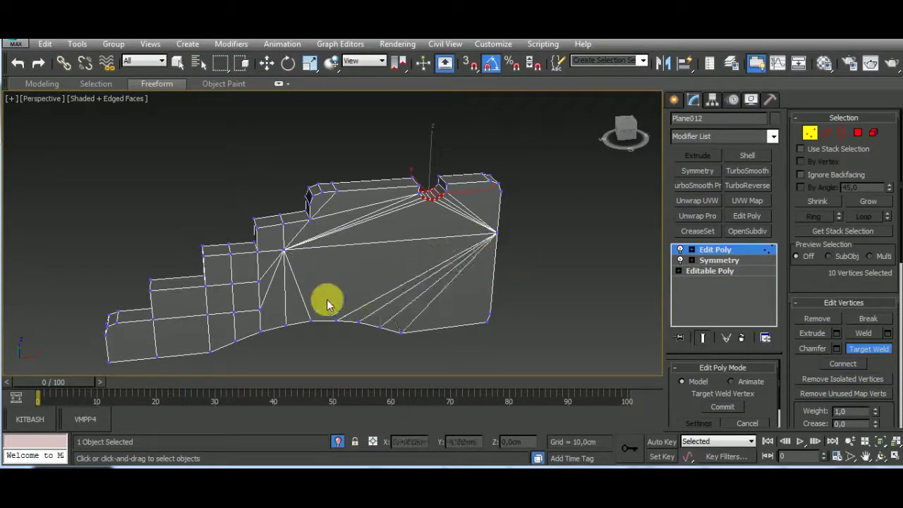
- Collapse a column vertex upward and weld a step vertex onto the fan vertex
click(261, 308)
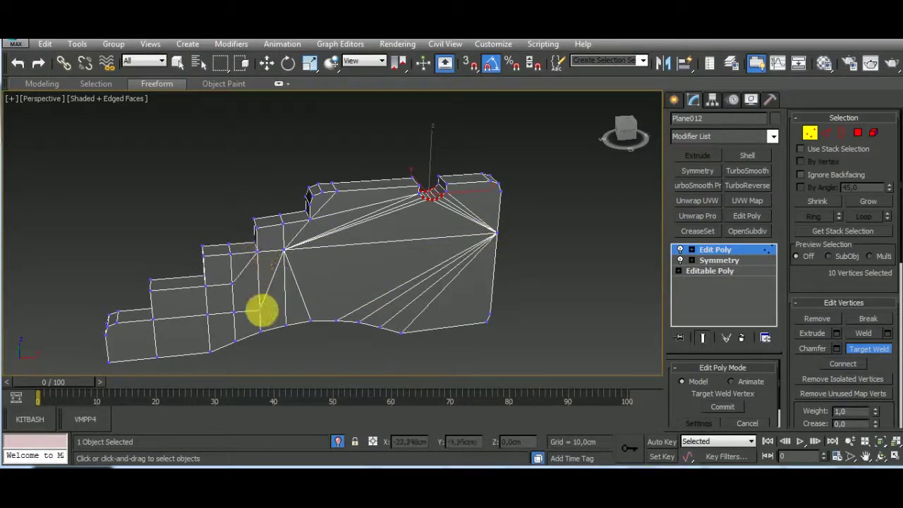
click(258, 256)
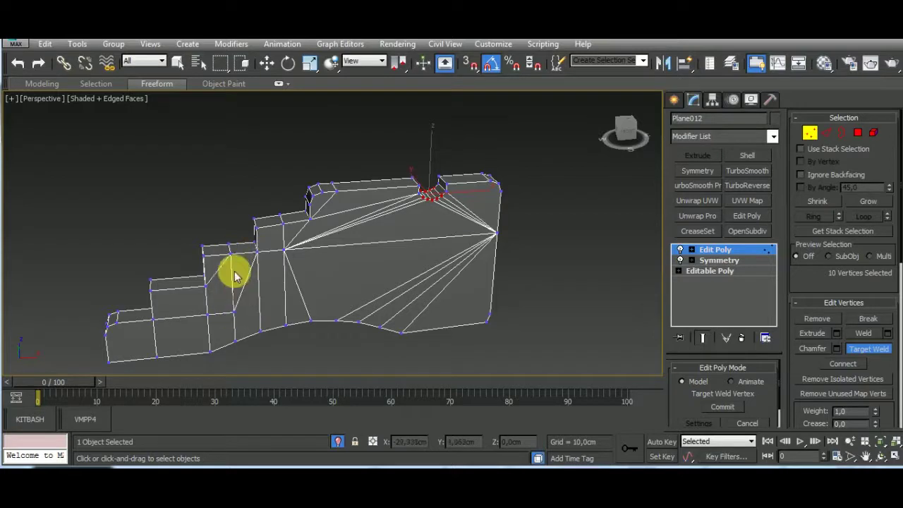
middle_drag(211, 310, 269, 287)
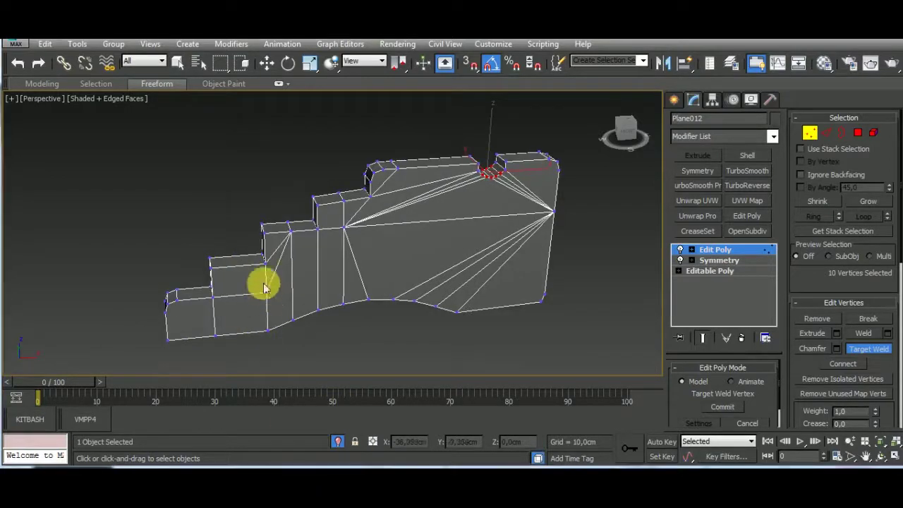
middle_drag(399, 327, 339, 306)
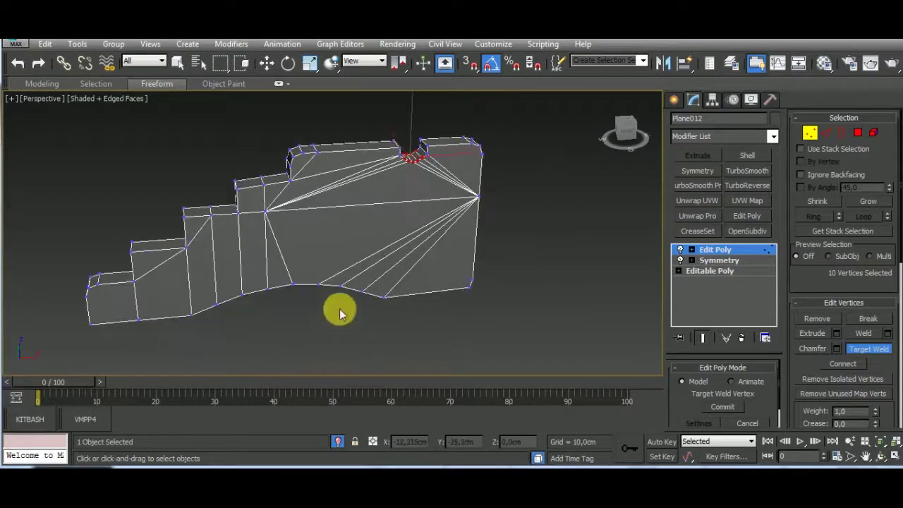
click(248, 225)
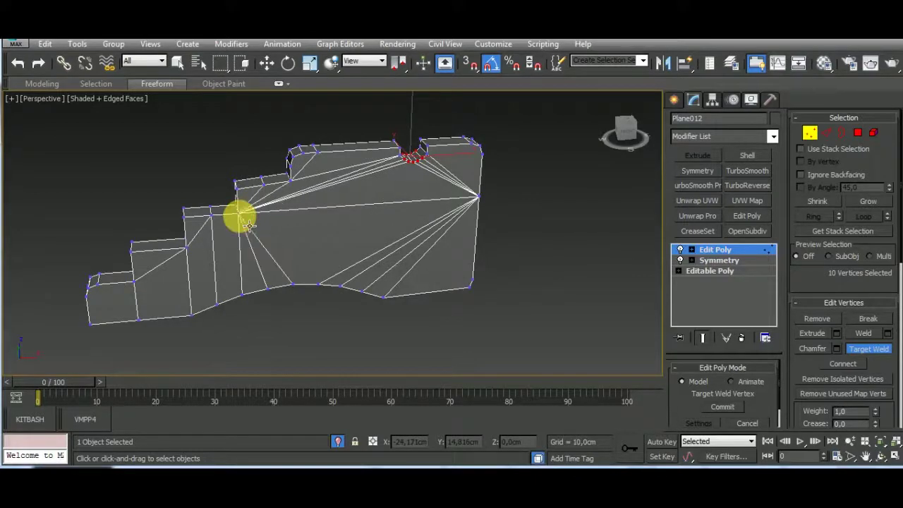
mouse_move(316, 298)
alt+middle_down()
mouse_move(502, 296)
mouse_move(387, 300)
mouse_move(328, 272)
mouse_move(346, 272)
mouse_move(338, 308)
alt+middle_up()
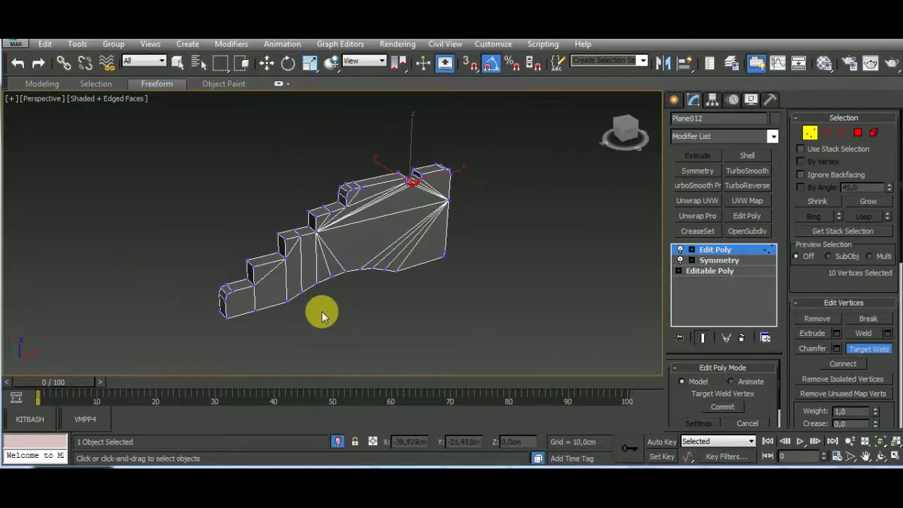
click(826, 133)
key(w)
alt+middle_drag(498, 276, 487, 313)
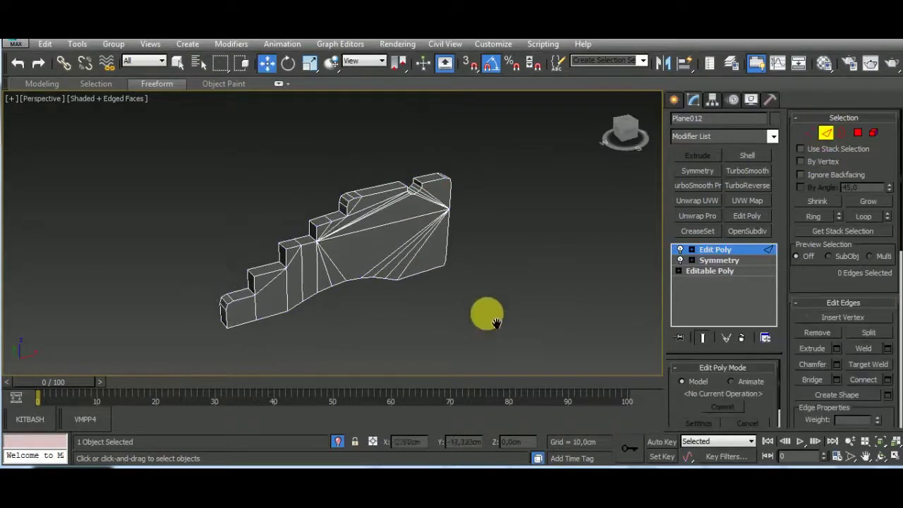
click(393, 234)
mouse_move(393, 235)
alt+middle_down()
mouse_move(433, 292)
mouse_move(289, 282)
alt+middle_up()
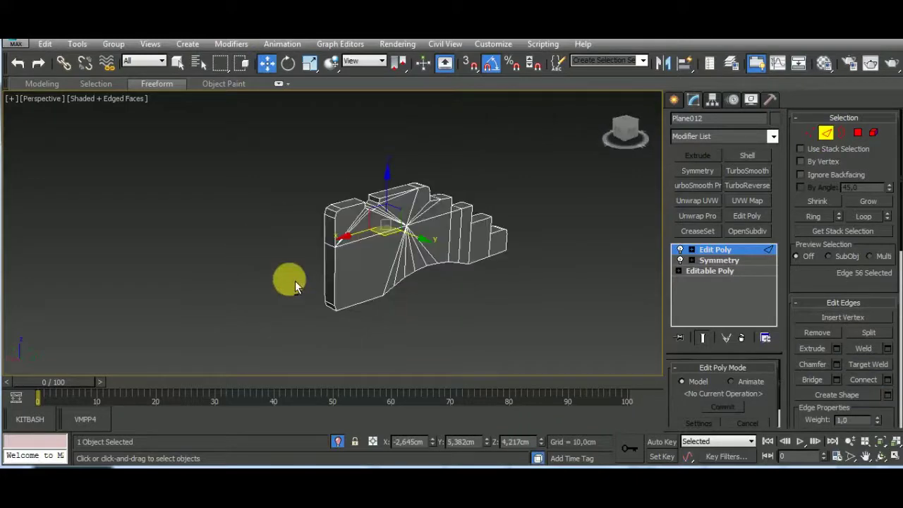
ctrl+click(416, 277)
scroll(429, 238, up, 2)
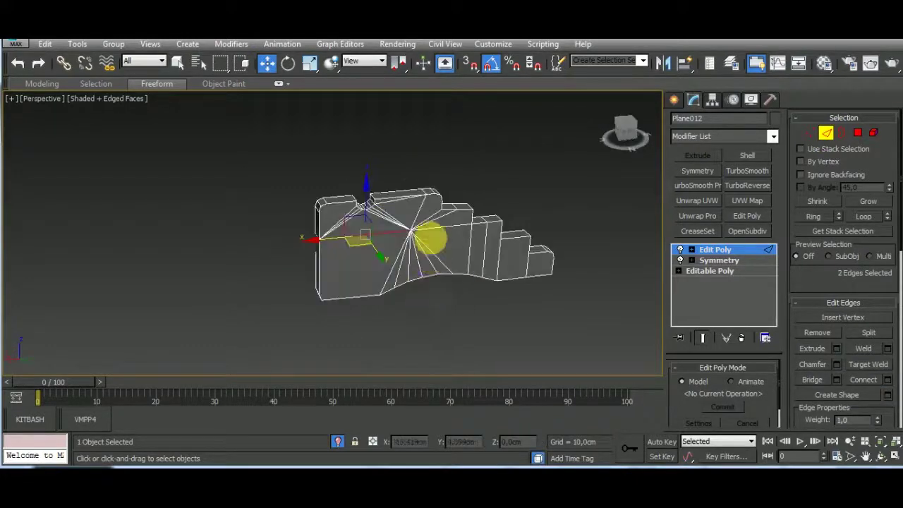
scroll(437, 241, up, 5)
scroll(421, 243, down, 3)
click(810, 133)
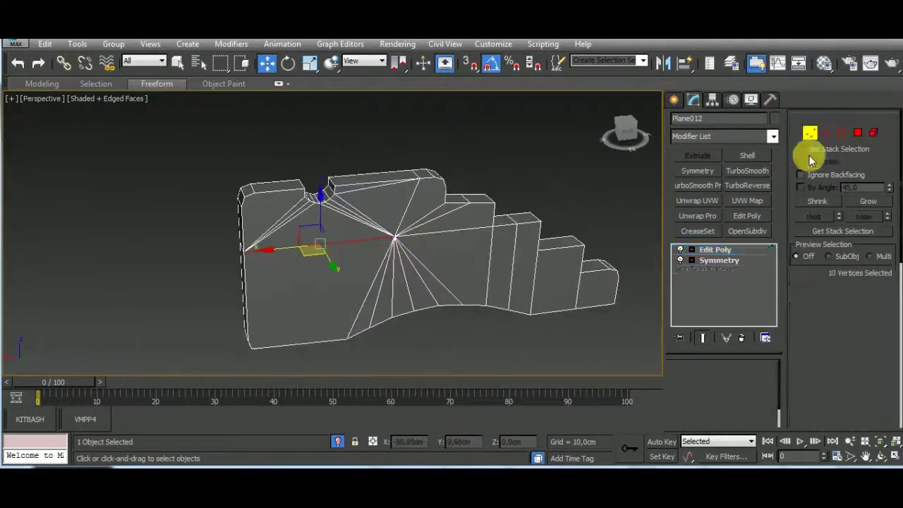
click(868, 349)
click(398, 240)
click(245, 252)
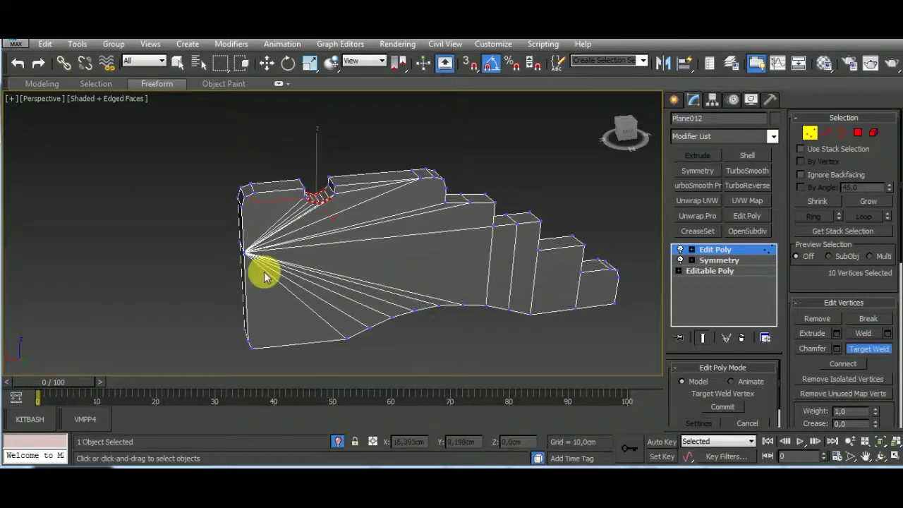
alt+middle_drag(351, 262, 576, 249)
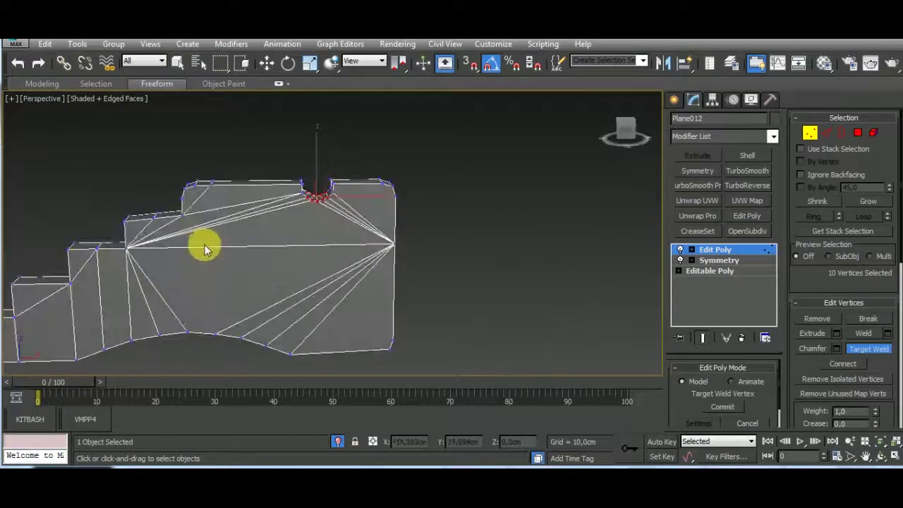
scroll(145, 242, up, 4)
scroll(148, 240, down, 2)
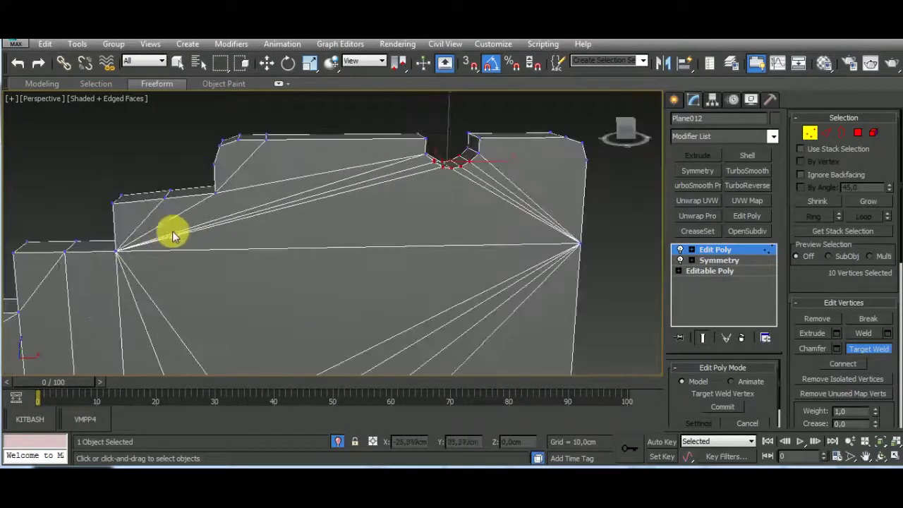
click(154, 199)
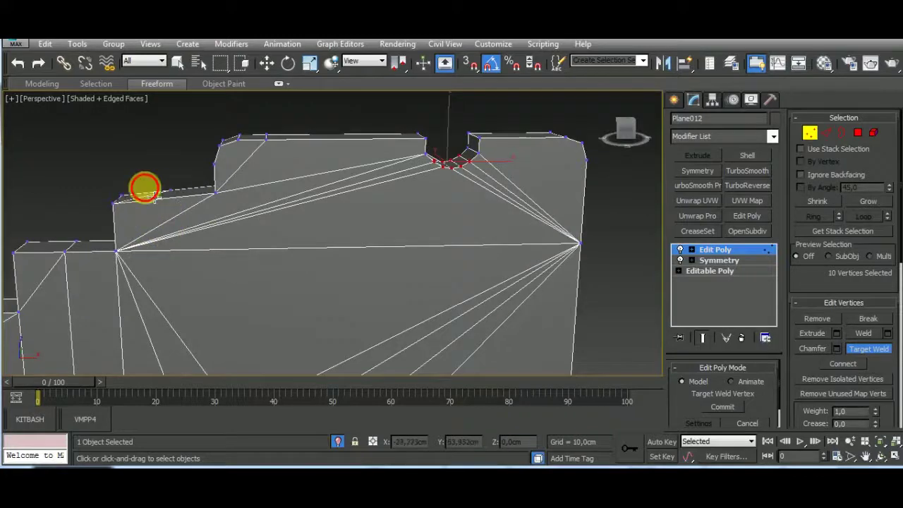
alt+middle_drag(120, 196, 373, 226)
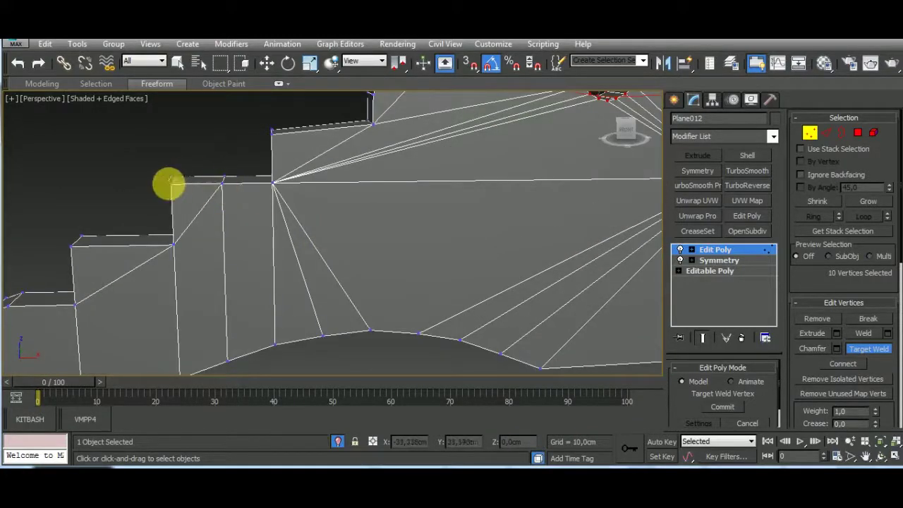
scroll(192, 192, down, 3)
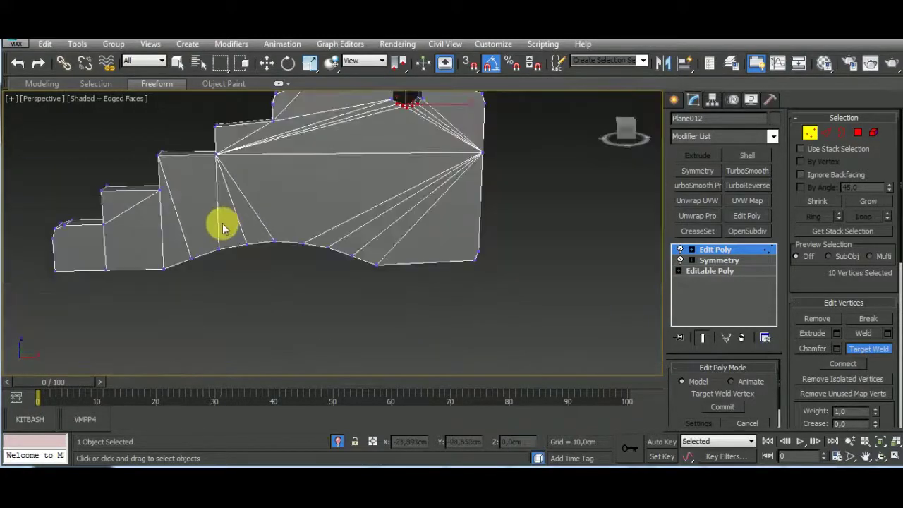
alt+middle_drag(251, 201, 203, 192)
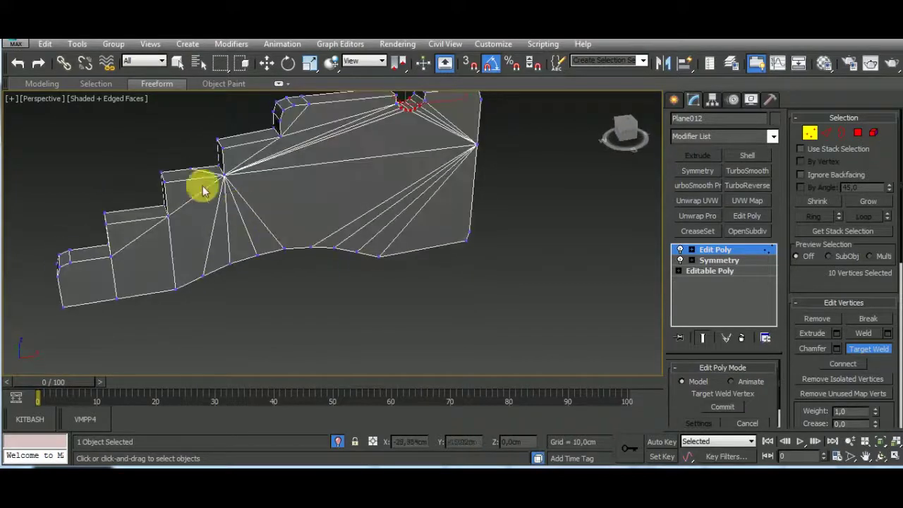
mouse_move(238, 249)
alt+middle_down()
mouse_move(254, 218)
mouse_move(503, 248)
mouse_move(388, 255)
alt+middle_up()
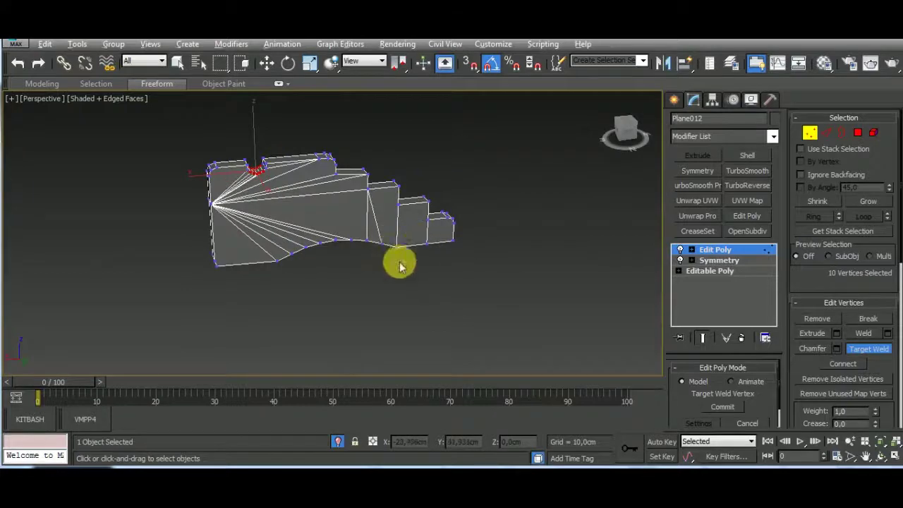
scroll(364, 224, up, 3)
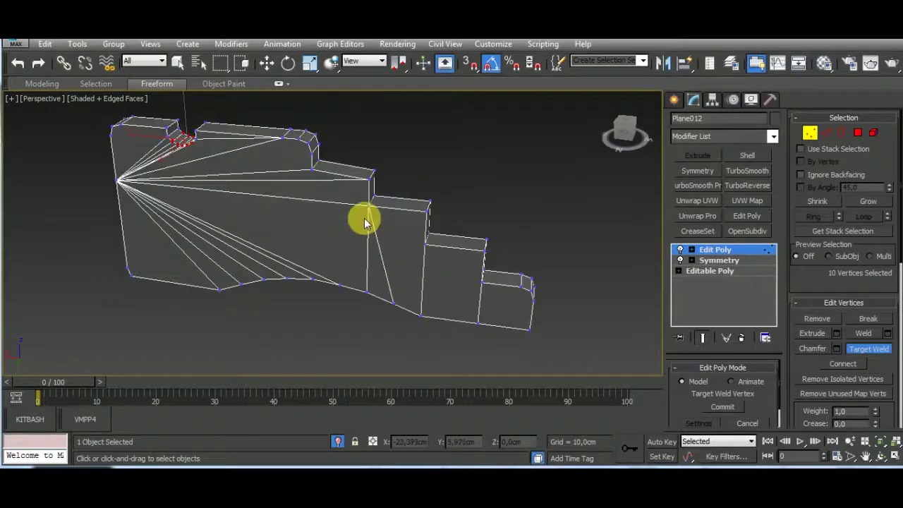
scroll(292, 188, down, 3)
scroll(258, 174, up, 7)
scroll(272, 177, down, 3)
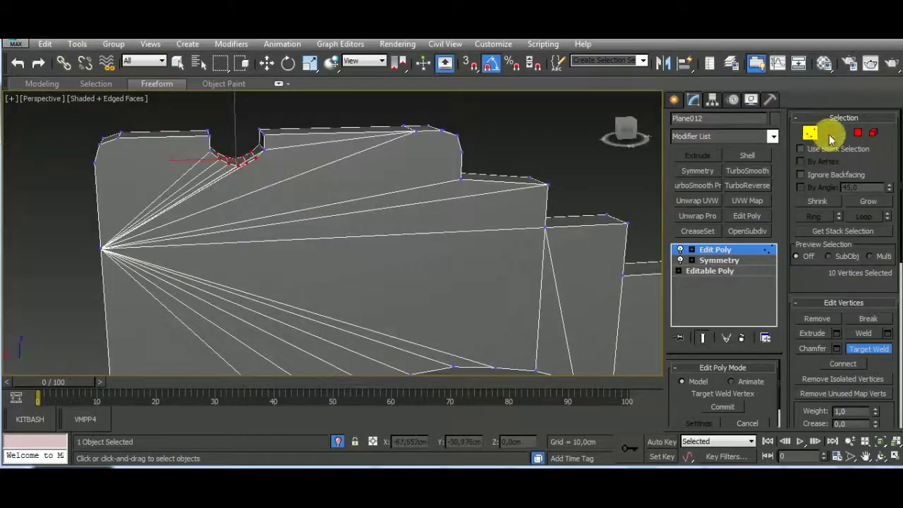
- Select the edges at the notch and remove the long diagonal edge running down-left
click(826, 132)
key(w)
click(211, 176)
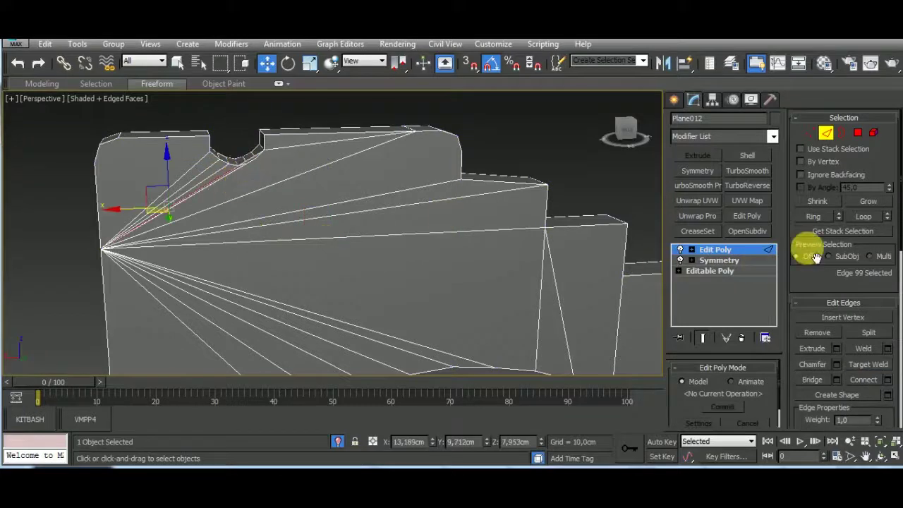
click(235, 167)
scroll(244, 190, up, 3)
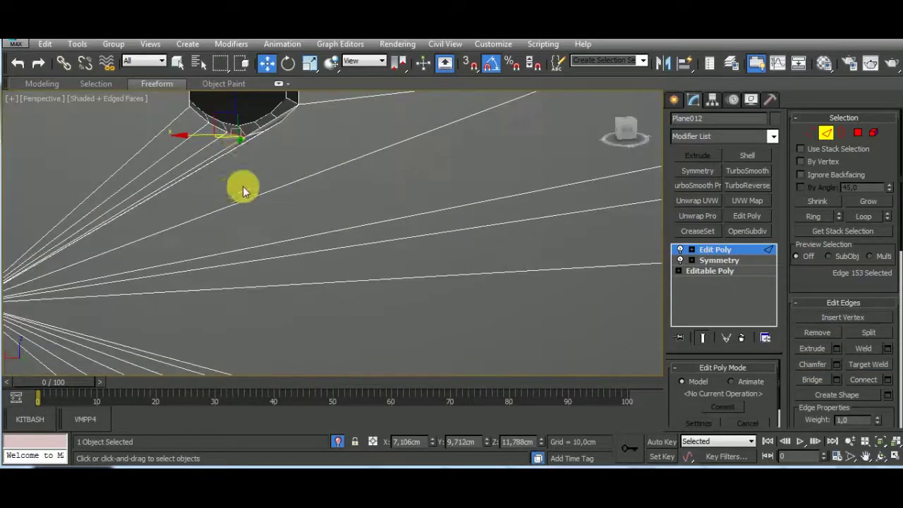
click(248, 161)
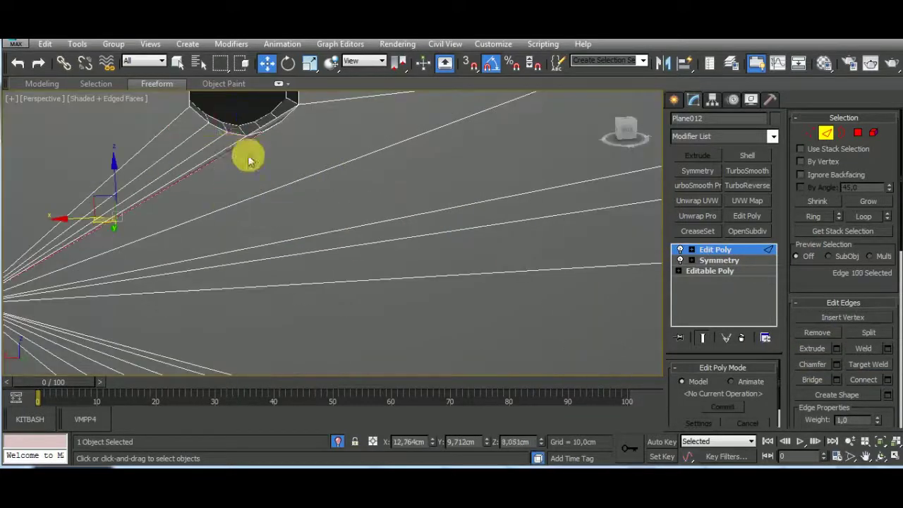
click(817, 333)
- Connect a vertex beside the notch to a second vertex with a new edge
click(811, 134)
scroll(358, 217, down, 3)
click(99, 158)
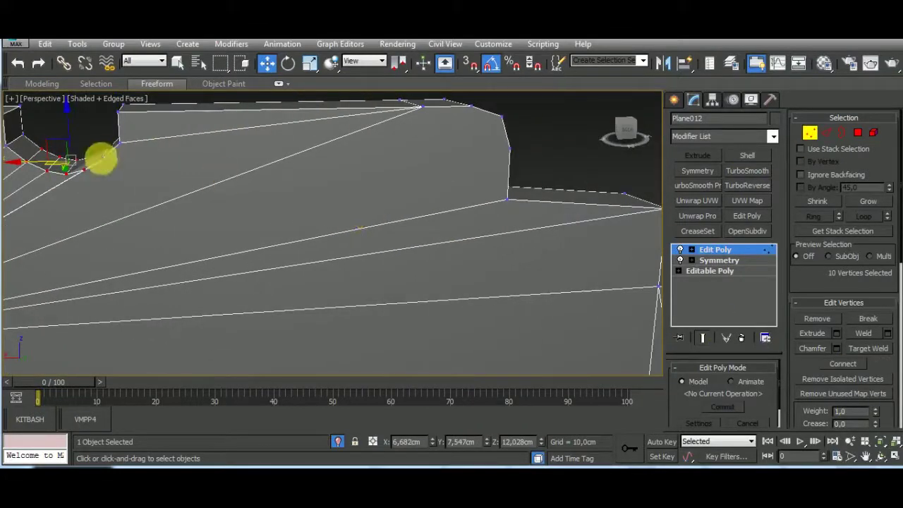
ctrl+click(422, 107)
right_click(418, 195)
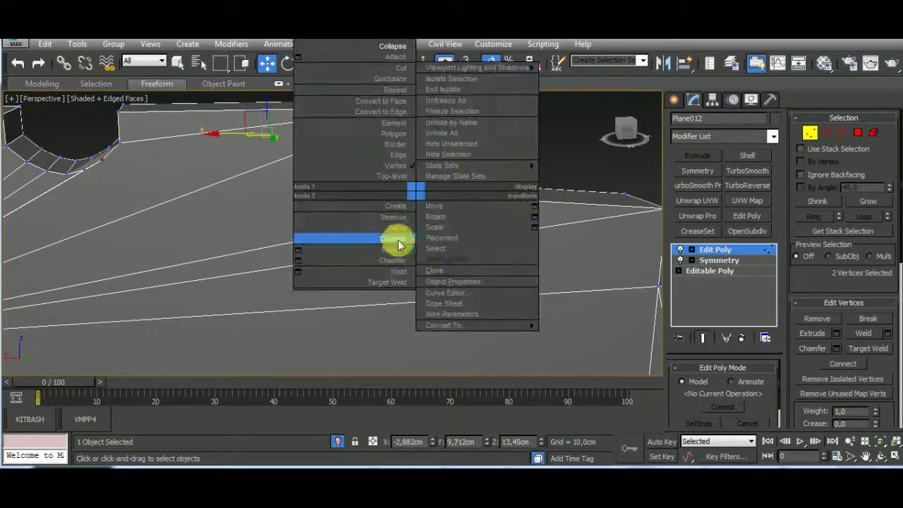
click(398, 245)
- Remove the long diagonal edge below the notch
scroll(296, 200, up, 3)
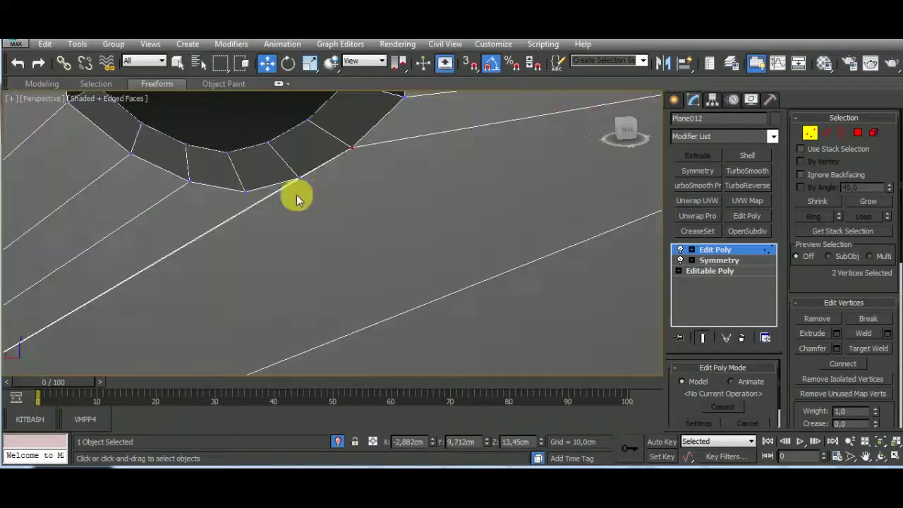
click(826, 132)
click(278, 190)
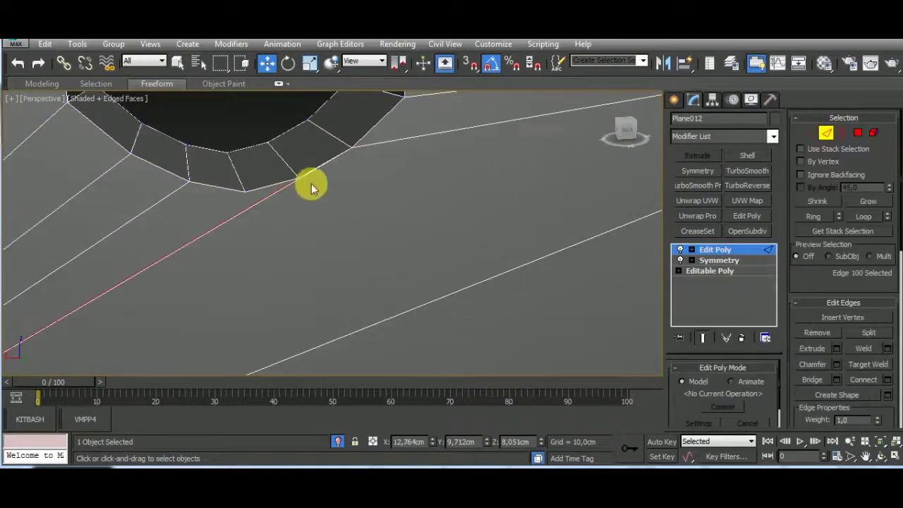
scroll(283, 184, up, 3)
scroll(336, 182, down, 3)
click(815, 217)
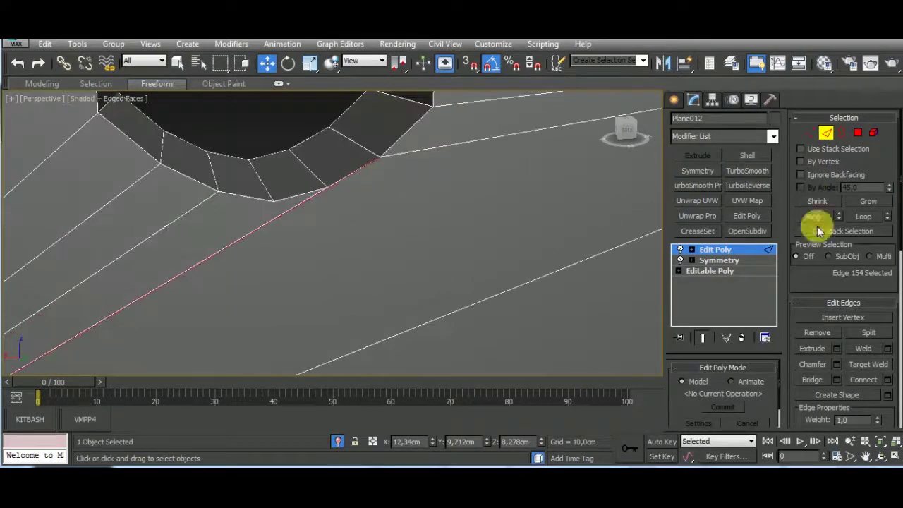
click(438, 276)
alt+middle_drag(437, 276, 397, 233)
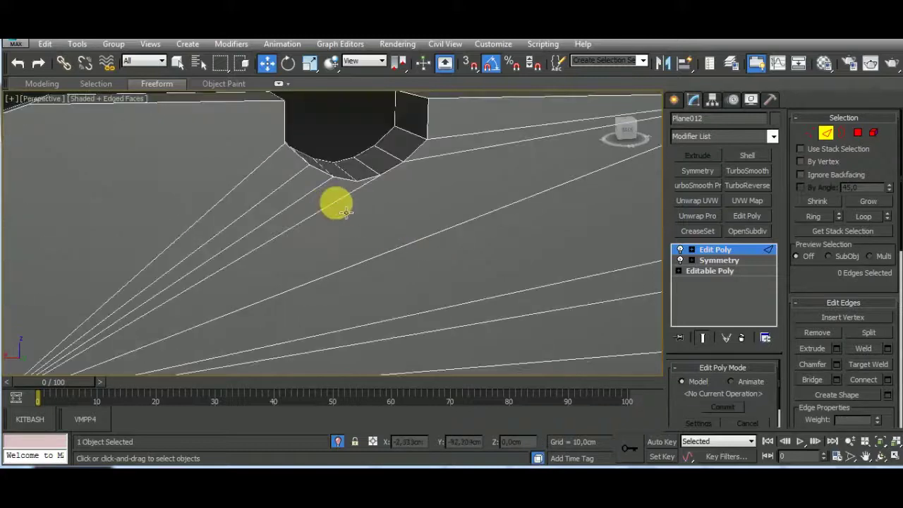
scroll(344, 210, down, 3)
scroll(333, 214, down, 3)
click(325, 182)
click(813, 333)
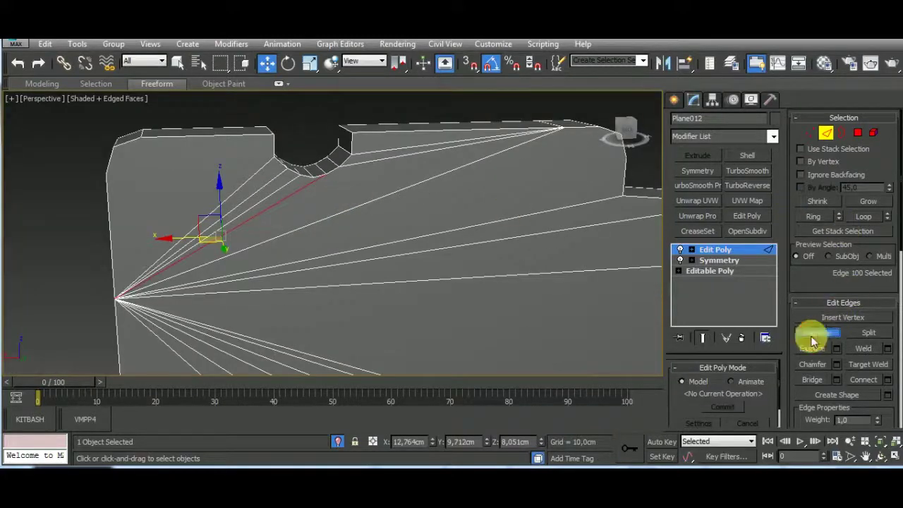
- Connect the vertex beside the notch to the fan corner vertex with a new edge
click(810, 133)
click(326, 173)
ctrl+click(564, 127)
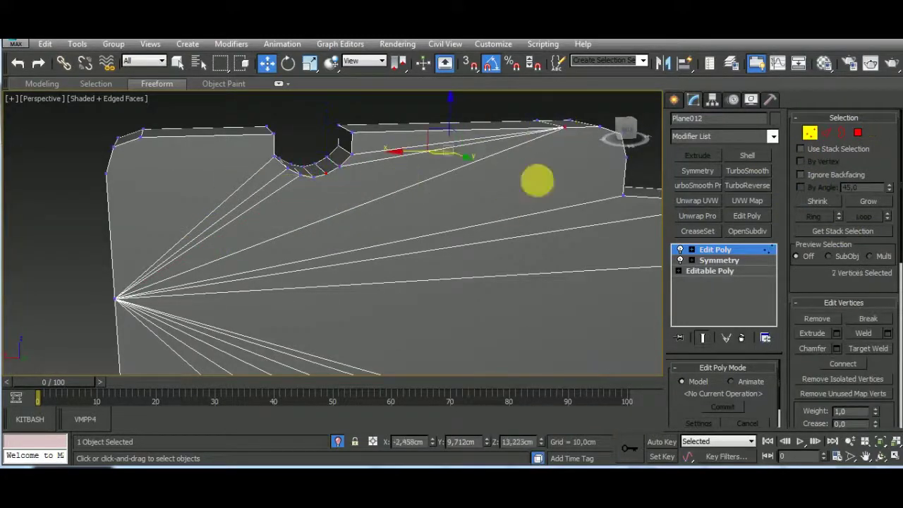
right_click(513, 212)
click(504, 237)
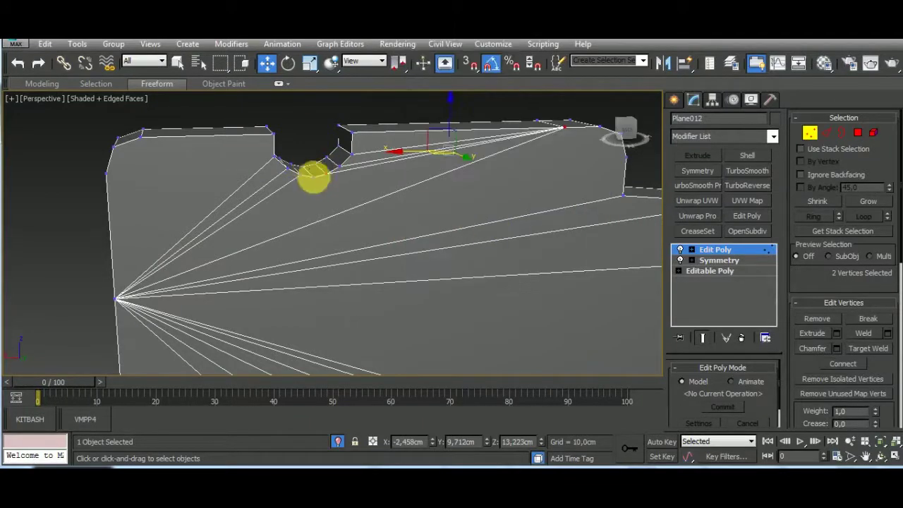
click(313, 176)
ctrl+click(114, 300)
right_click(304, 308)
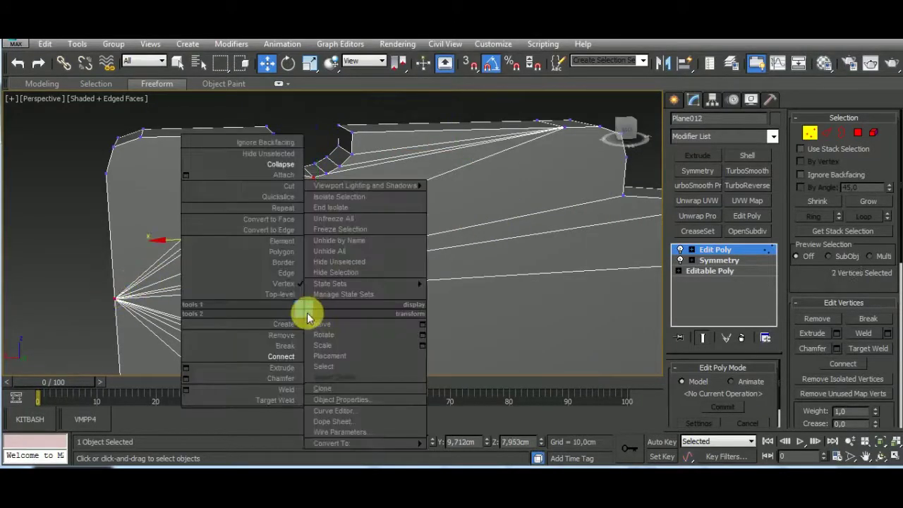
click(284, 355)
- Select the top edges beside the notch and an edge on the mesh's far side
scroll(381, 268, down, 5)
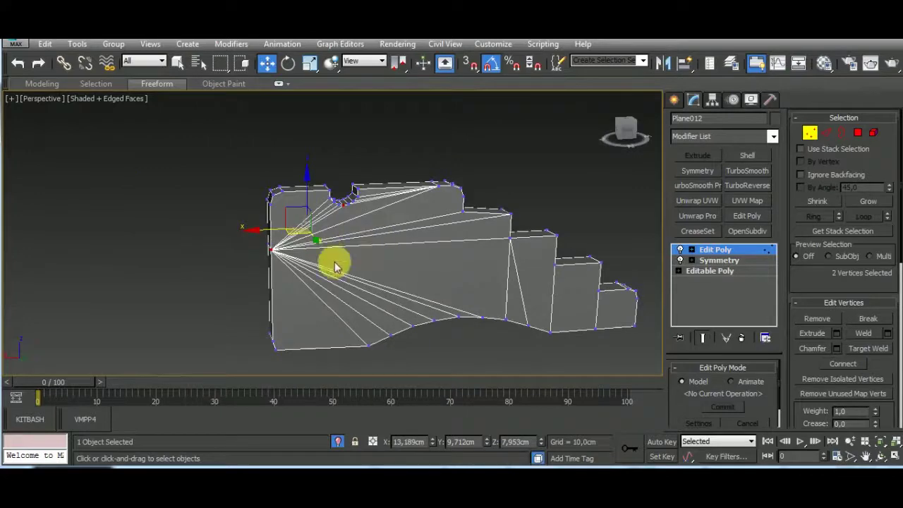
mouse_move(331, 263)
alt+middle_down()
mouse_move(393, 268)
mouse_move(358, 276)
mouse_move(528, 280)
mouse_move(303, 280)
mouse_move(379, 254)
mouse_move(341, 245)
alt+middle_up()
click(831, 138)
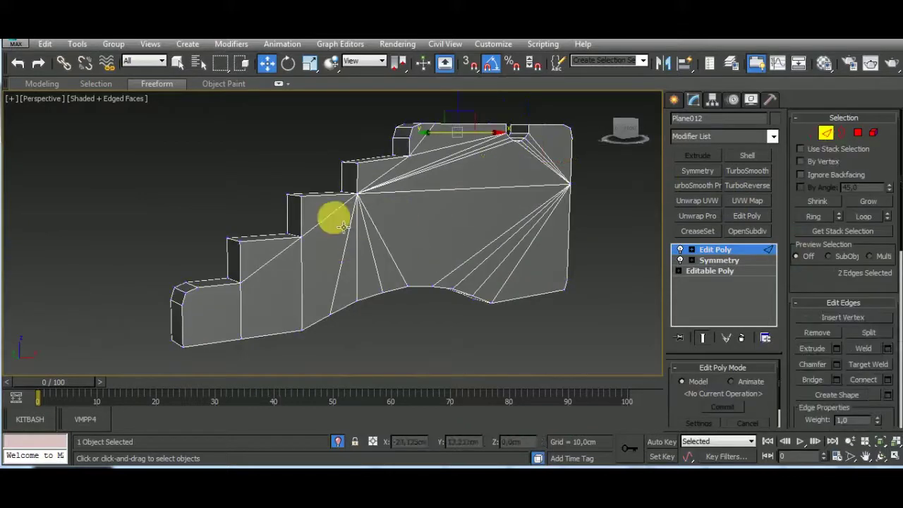
click(313, 226)
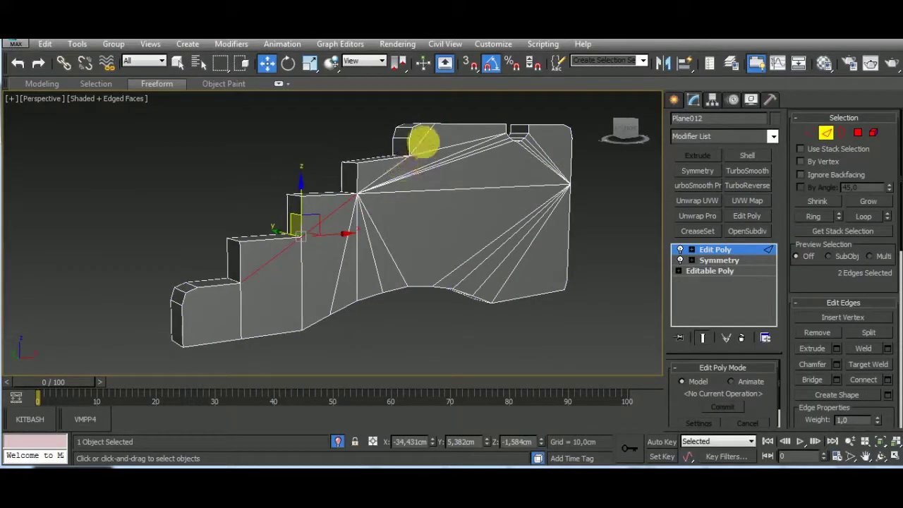
click(812, 331)
mouse_move(625, 312)
alt+middle_down()
mouse_move(376, 262)
mouse_move(557, 275)
alt+middle_up()
click(466, 261)
mouse_move(466, 261)
alt+middle_down()
mouse_move(429, 299)
mouse_move(448, 293)
mouse_move(452, 236)
mouse_move(451, 326)
mouse_move(352, 317)
alt+middle_up()
- Select the three edge loops across the notch's curve and remove all nine edges
scroll(329, 256, up, 5)
scroll(328, 248, down, 2)
scroll(323, 242, down, 2)
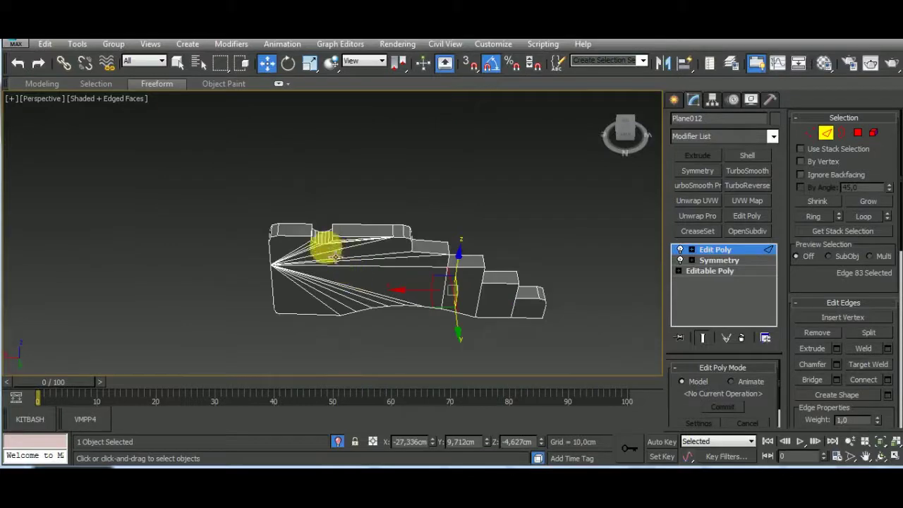
scroll(390, 242, up, 6)
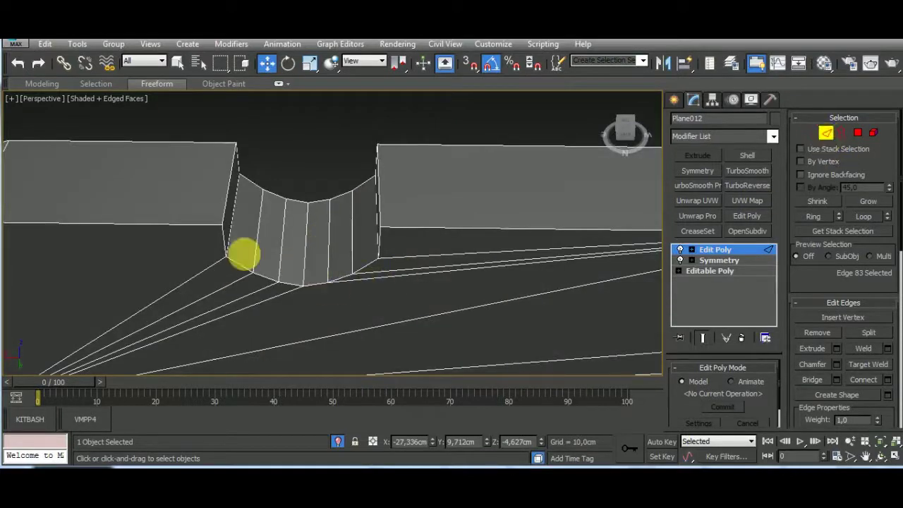
double_click(266, 262)
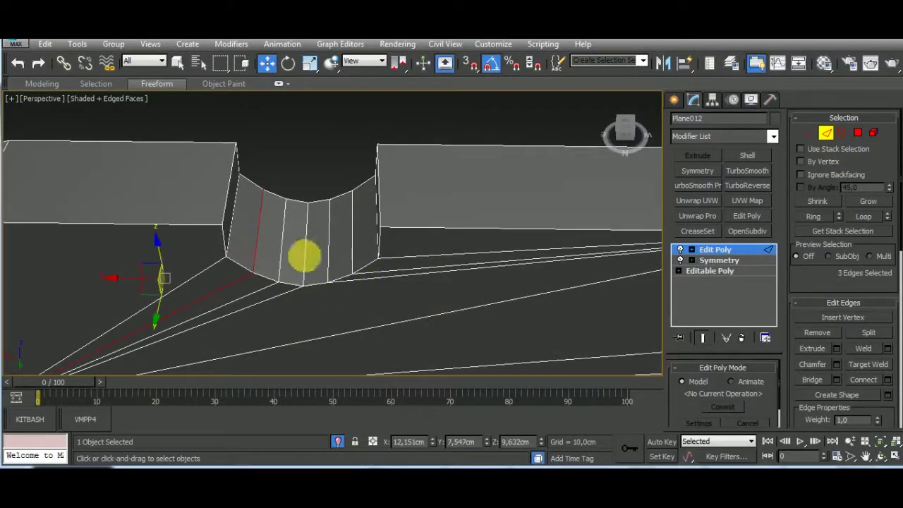
ctrl+double_click(305, 255)
ctrl+double_click(355, 261)
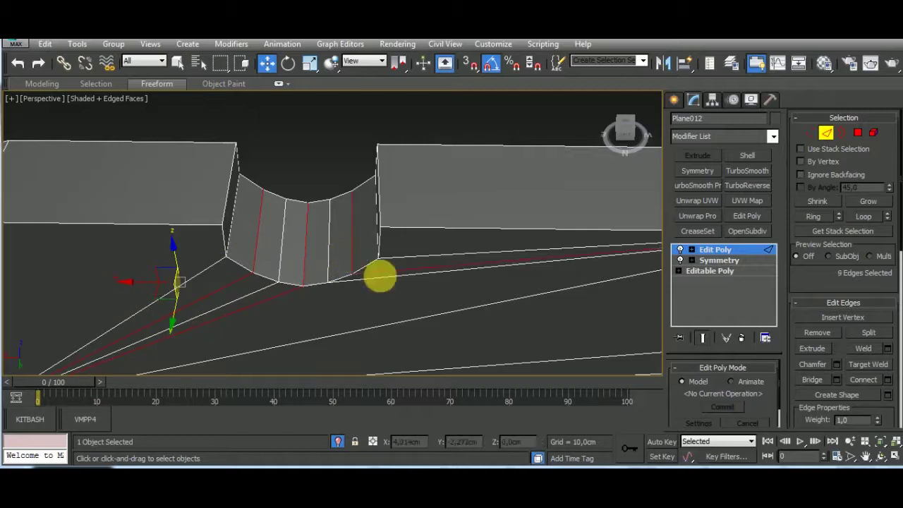
alt+middle_drag(377, 274, 494, 242)
click(814, 335)
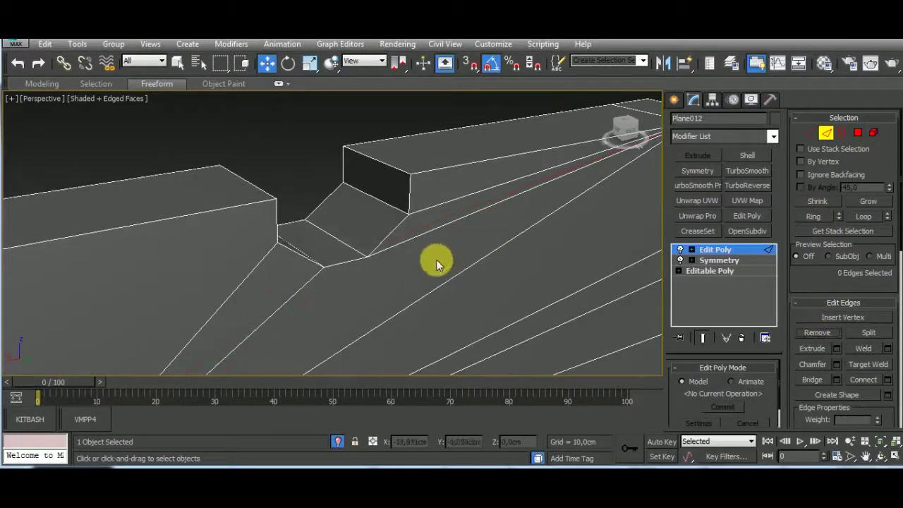
mouse_move(433, 258)
alt+middle_down()
mouse_move(444, 194)
mouse_move(544, 268)
mouse_move(565, 258)
alt+middle_up()
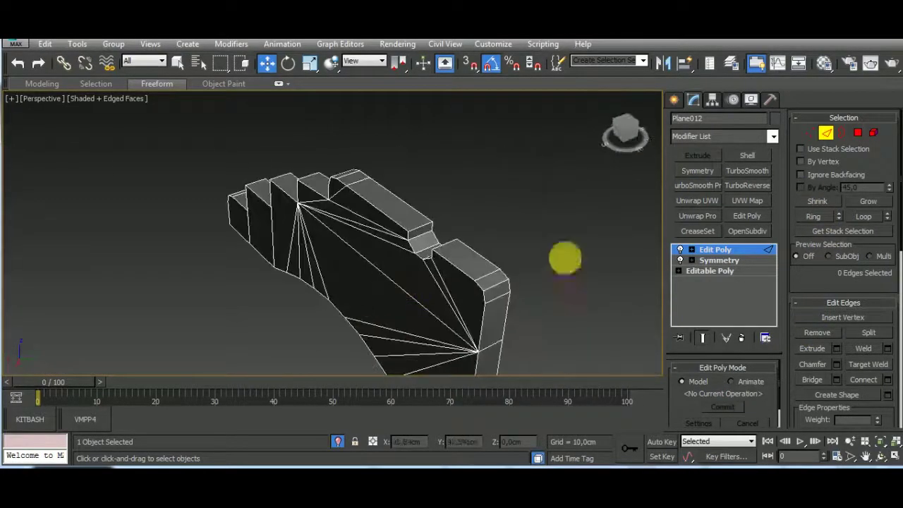
click(810, 132)
- Target-weld a top vertex of the carriage side plate onto its neighbour, then orbit to check it
click(868, 348)
mouse_move(438, 268)
alt+middle_down()
mouse_move(392, 257)
mouse_move(469, 241)
mouse_move(468, 323)
alt+middle_up()
click(388, 241)
scroll(407, 207, up, 2)
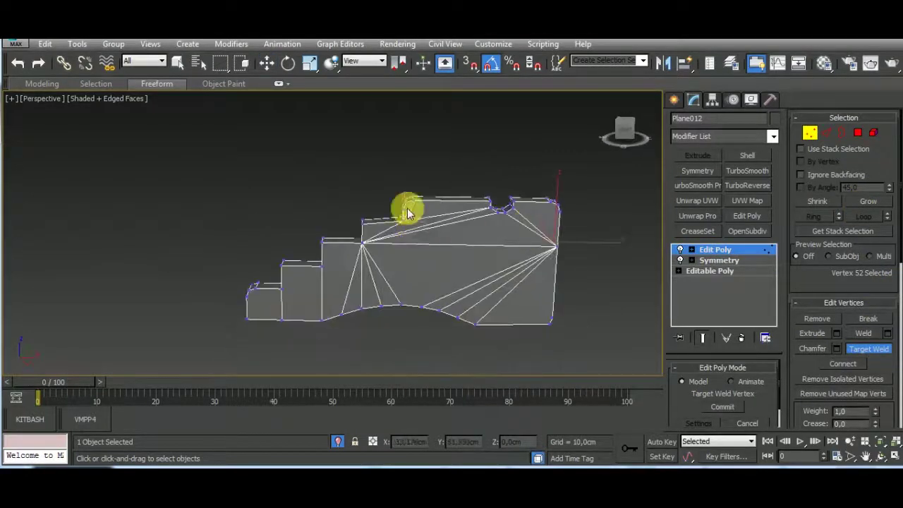
scroll(408, 211, up, 2)
scroll(407, 212, down, 3)
mouse_move(510, 305)
alt+middle_down()
mouse_move(383, 298)
mouse_move(395, 282)
alt+middle_up()
alt+middle_drag(548, 272, 480, 291)
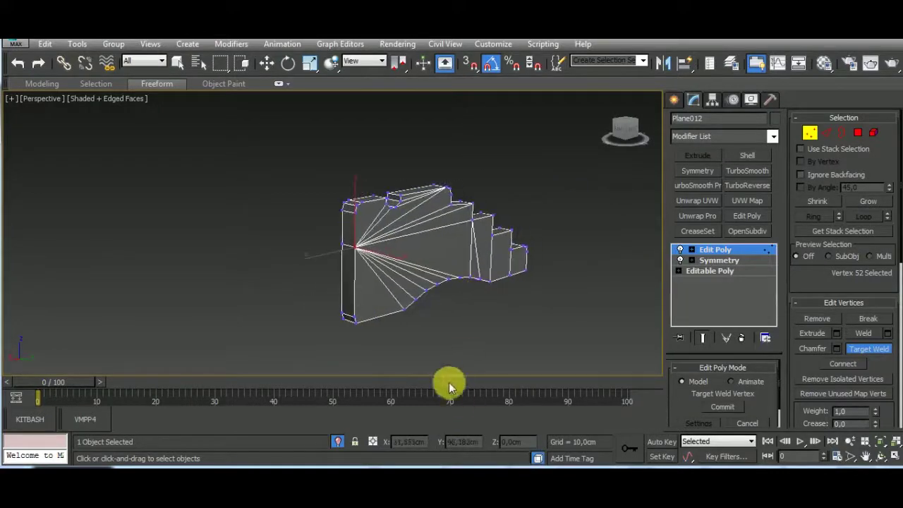
mouse_move(445, 361)
alt+middle_down()
mouse_move(389, 308)
mouse_move(459, 333)
mouse_move(431, 317)
mouse_move(429, 365)
alt+middle_up()
- Exit isolation, clear the selection and select the small curved block Box018
click(338, 442)
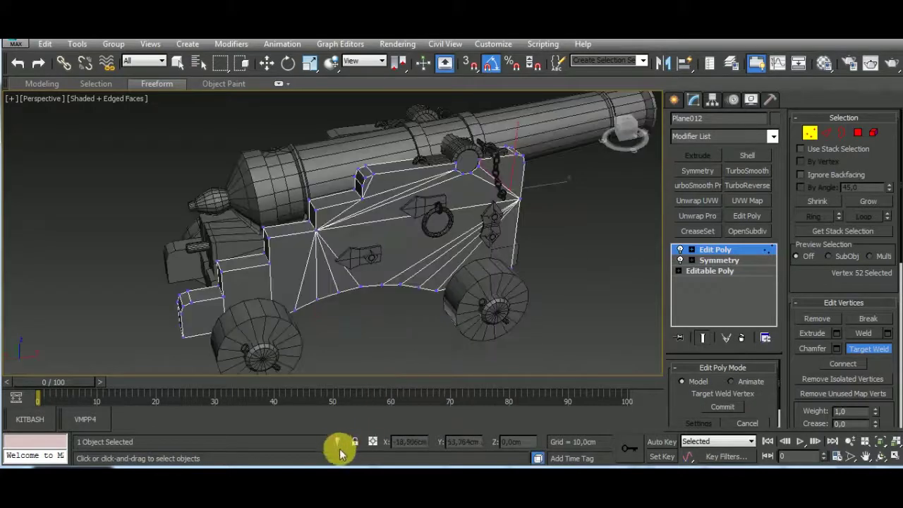
key(w)
click(585, 296)
alt+middle_drag(585, 296, 560, 316)
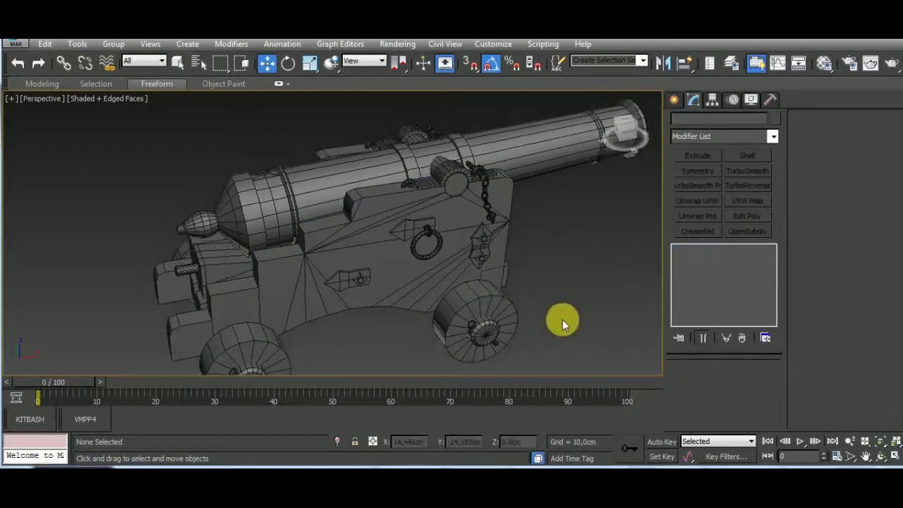
mouse_move(223, 313)
alt+middle_down()
mouse_move(540, 302)
mouse_move(426, 299)
alt+middle_up()
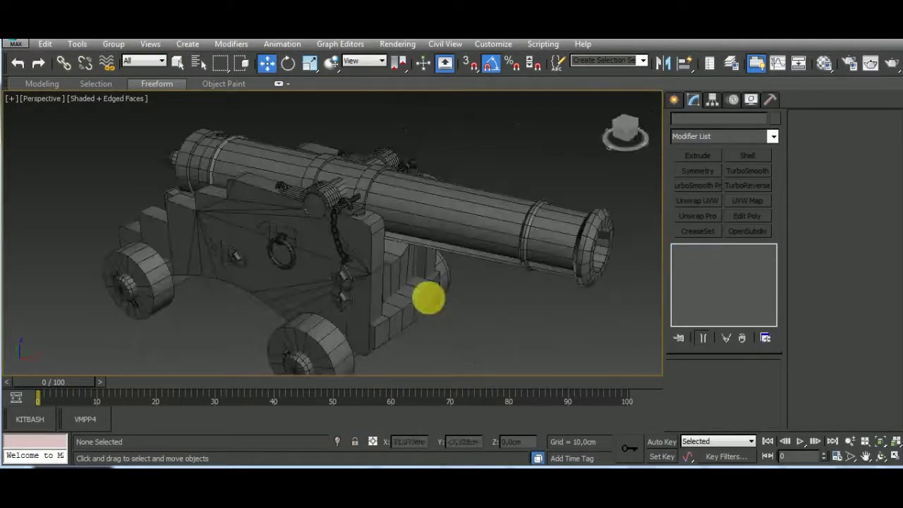
click(426, 298)
- Isolate Box018 and target-weld its four top vertices into a single point
click(337, 442)
scroll(519, 297, down, 2)
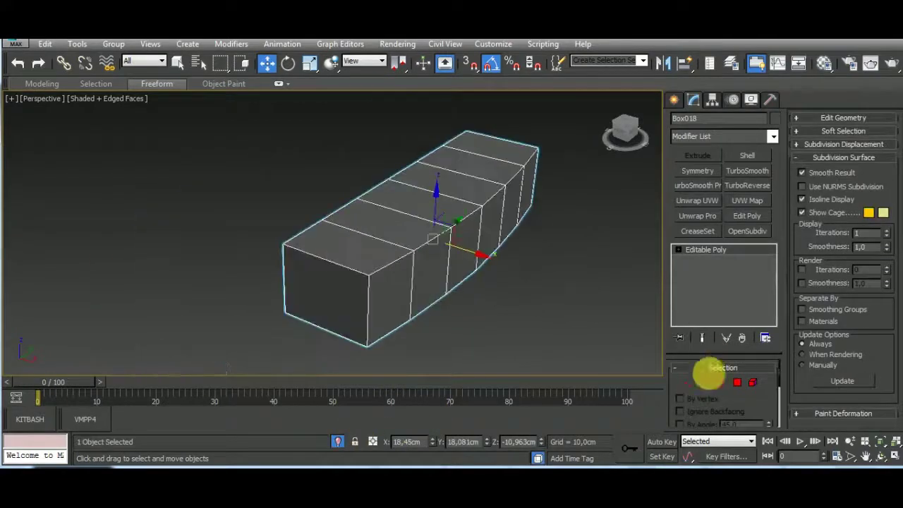
mouse_move(502, 316)
alt+middle_down()
mouse_move(604, 322)
mouse_move(465, 317)
mouse_move(494, 297)
alt+middle_up()
click(689, 382)
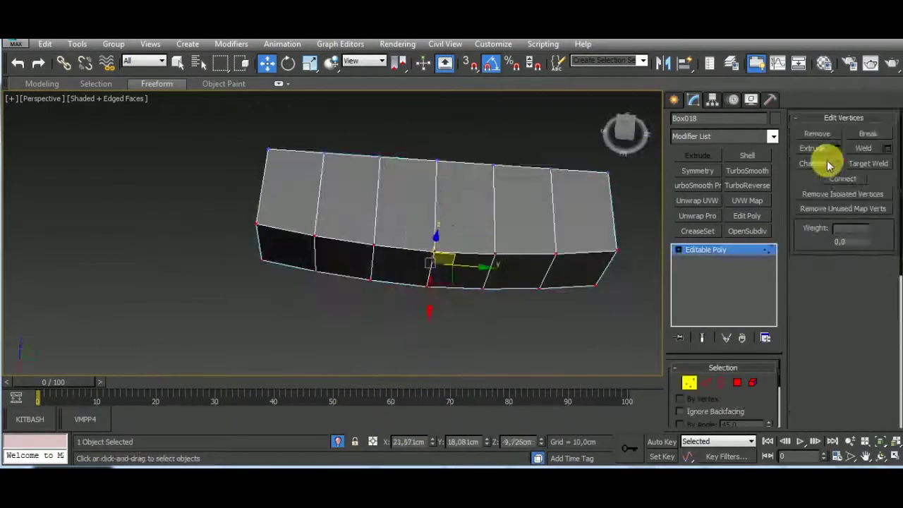
click(868, 163)
drag(334, 163, 381, 157)
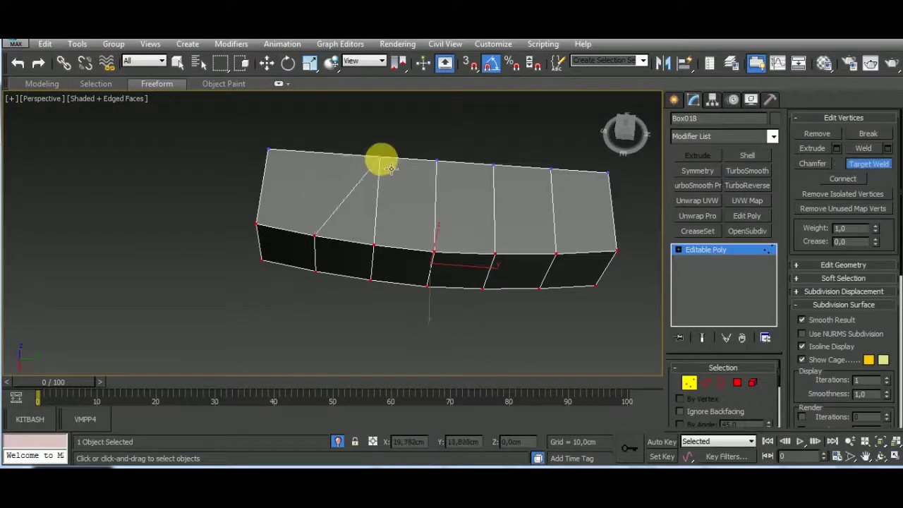
drag(446, 168, 438, 165)
drag(495, 166, 438, 164)
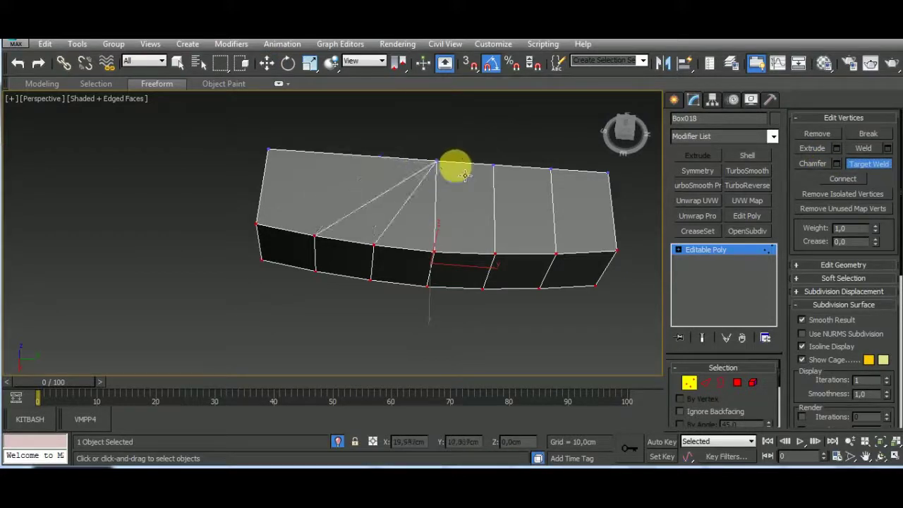
drag(550, 169, 438, 164)
- Weld a bottom vertex onto its neighbour and the centre top vertex onto the front corner
mouse_move(441, 308)
alt+middle_down()
mouse_move(484, 151)
mouse_move(385, 341)
mouse_move(481, 273)
mouse_move(494, 106)
alt+middle_up()
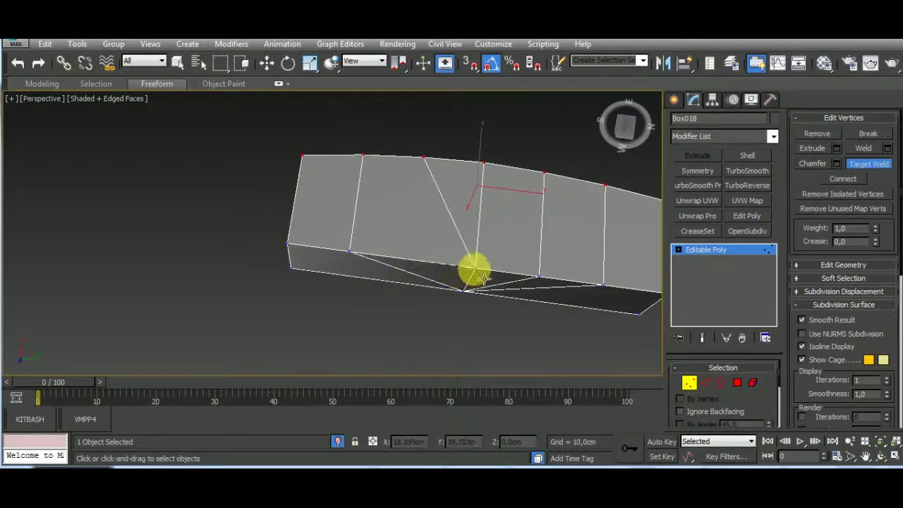
drag(483, 277, 469, 269)
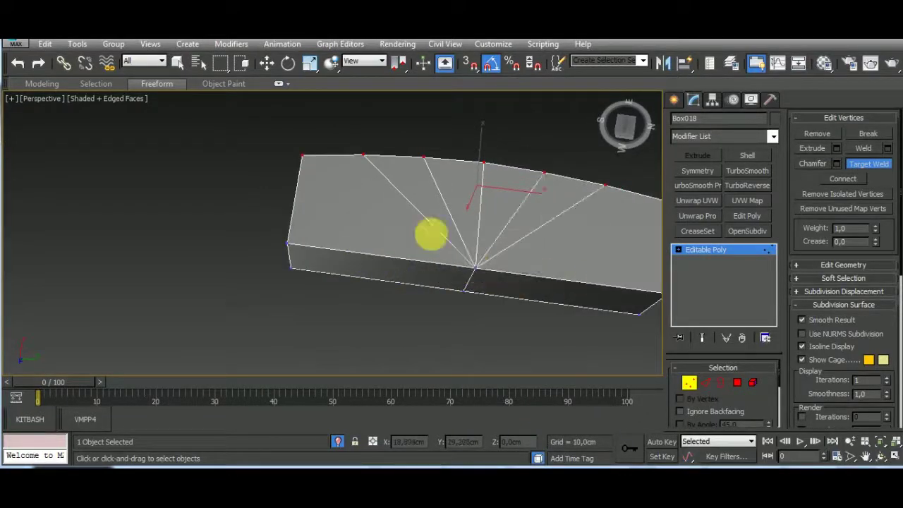
scroll(428, 232, down, 3)
mouse_move(429, 232)
alt+middle_down()
mouse_move(468, 335)
mouse_move(487, 343)
mouse_move(574, 260)
mouse_move(594, 306)
mouse_move(249, 280)
alt+middle_up()
drag(466, 211, 386, 226)
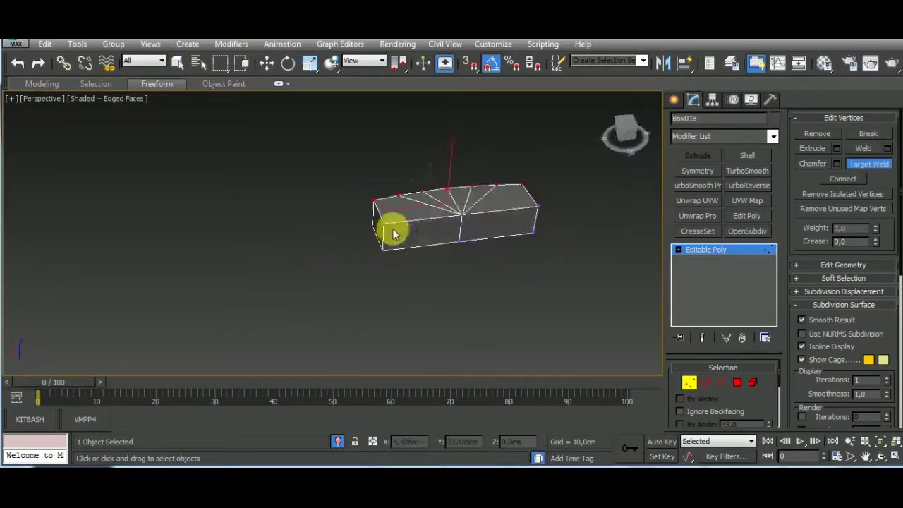
mouse_move(383, 248)
alt+middle_down()
mouse_move(428, 167)
mouse_move(530, 324)
alt+middle_up()
scroll(467, 254, up, 3)
scroll(550, 284, down, 5)
- Leave vertex editing and isolation, then select the bracket Box019 under the barrel
key(w)
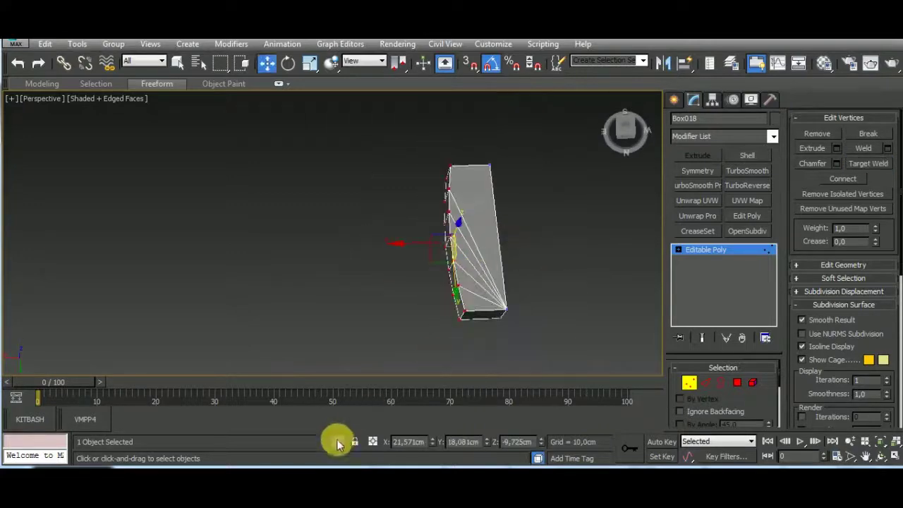
click(337, 441)
click(689, 382)
click(409, 291)
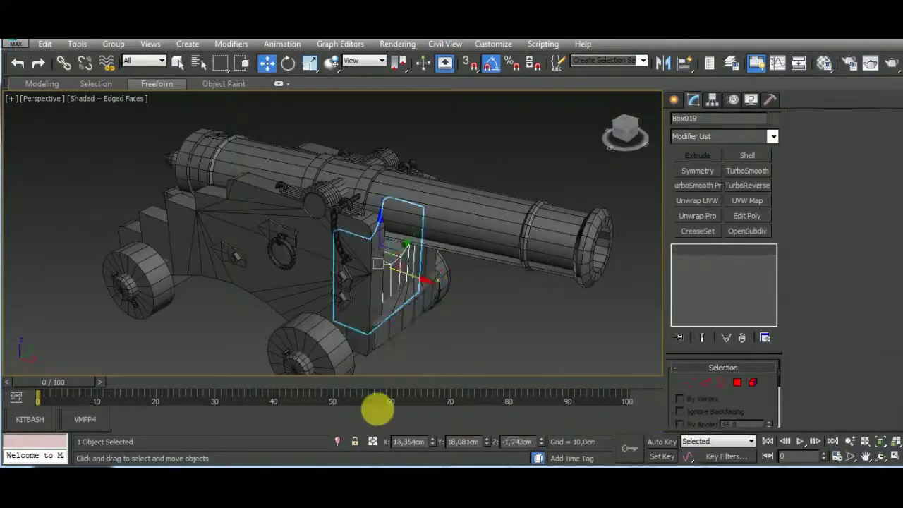
- Isolate Box019 and select two of its vertical edges
click(338, 442)
alt+middle_drag(433, 360, 424, 331)
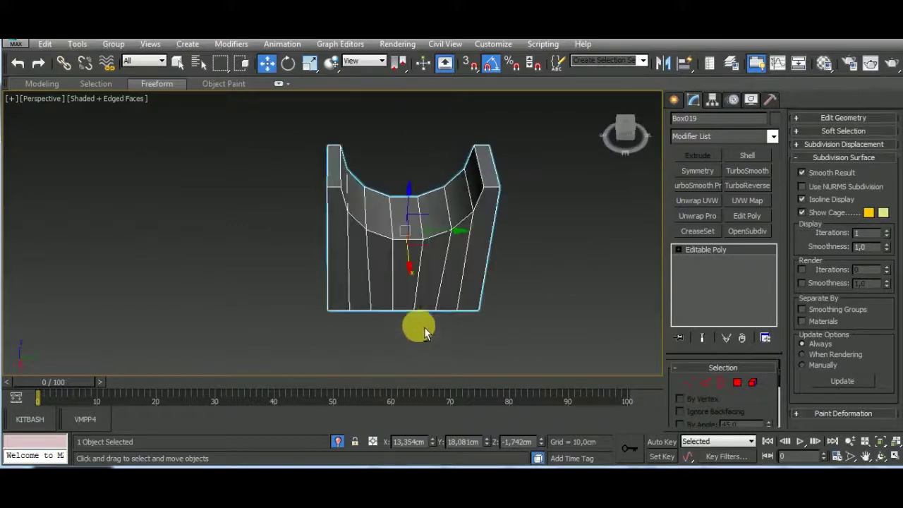
click(705, 382)
click(369, 279)
ctrl+click(418, 278)
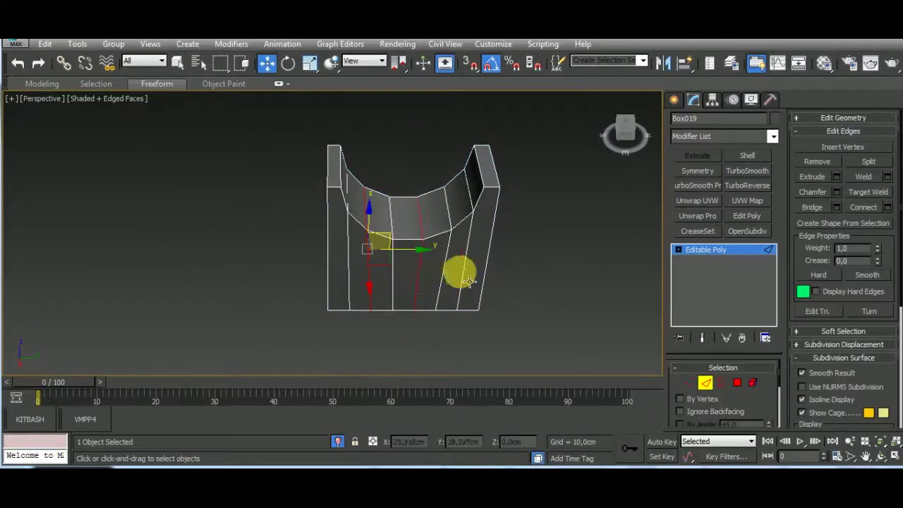
alt+middle_drag(459, 268, 492, 295)
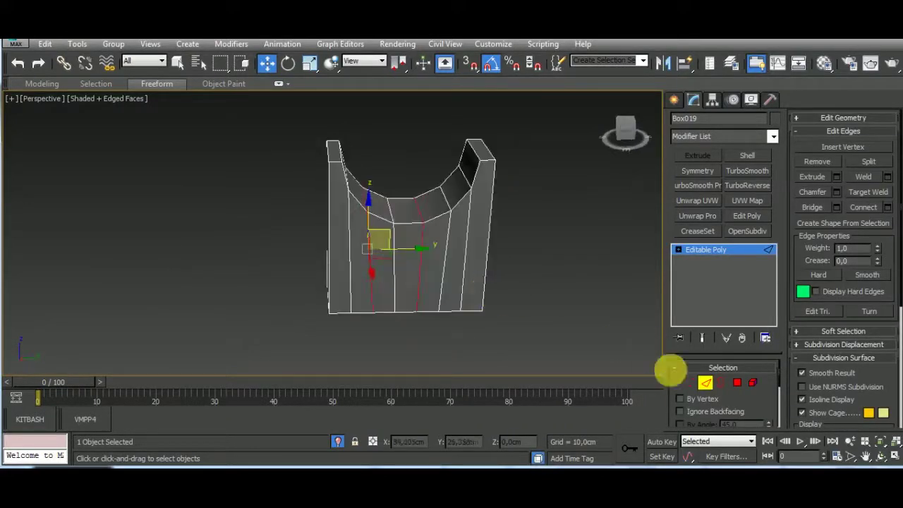
- Target-weld Box019's bottom vertices onto its two lower corners, then exit isolation
click(689, 383)
click(868, 164)
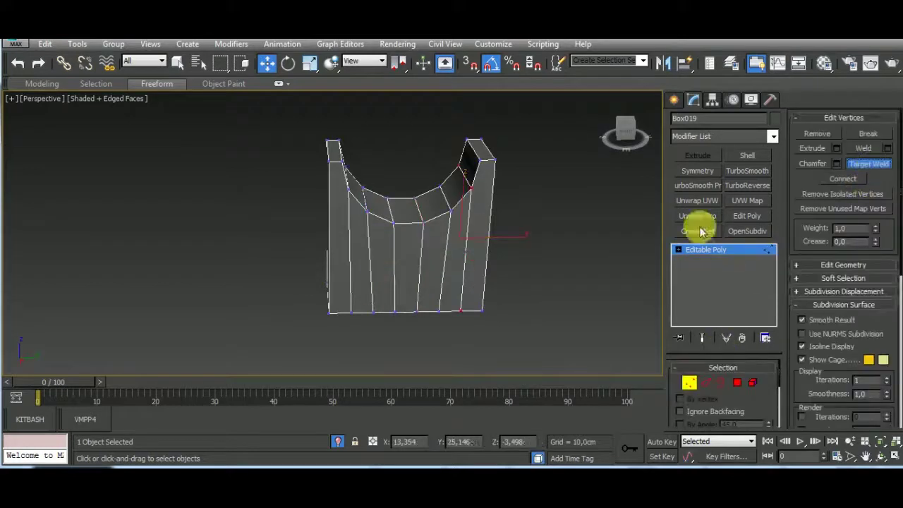
click(395, 312)
click(330, 310)
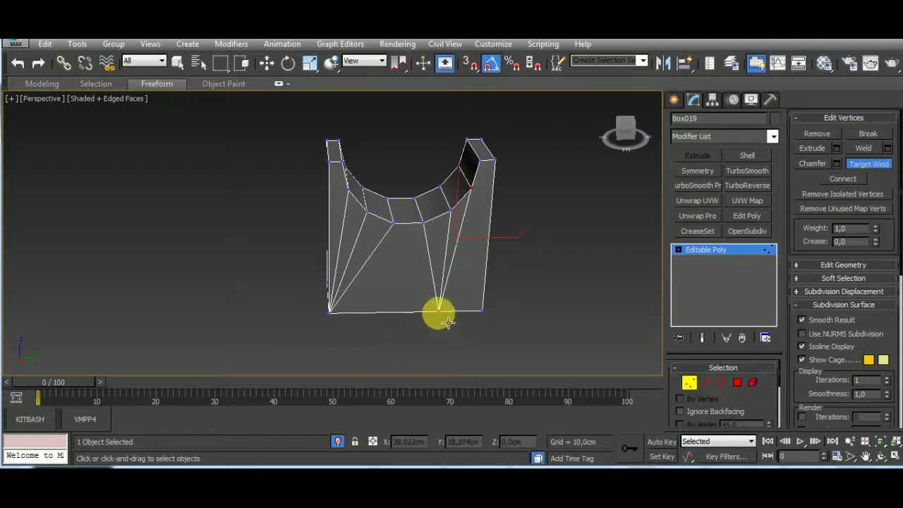
mouse_move(530, 312)
alt+middle_down()
mouse_move(322, 318)
mouse_move(459, 302)
alt+middle_up()
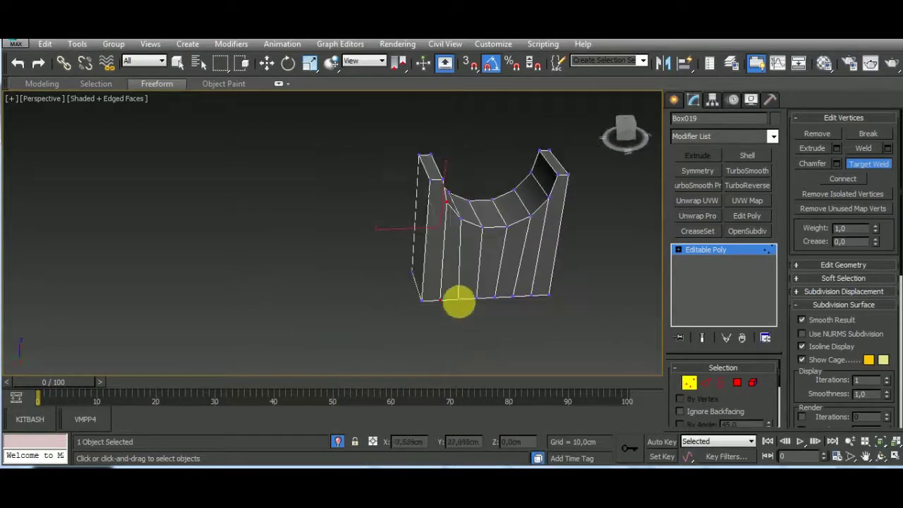
click(441, 298)
click(422, 299)
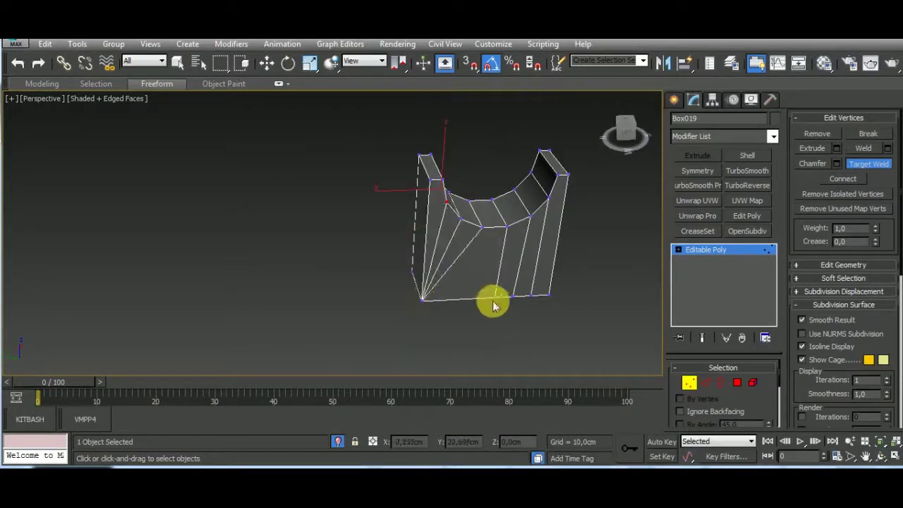
mouse_move(557, 304)
alt+middle_down()
mouse_move(541, 232)
mouse_move(515, 313)
mouse_move(472, 306)
mouse_move(391, 318)
mouse_move(472, 212)
mouse_move(624, 315)
mouse_move(599, 325)
alt+middle_up()
click(338, 441)
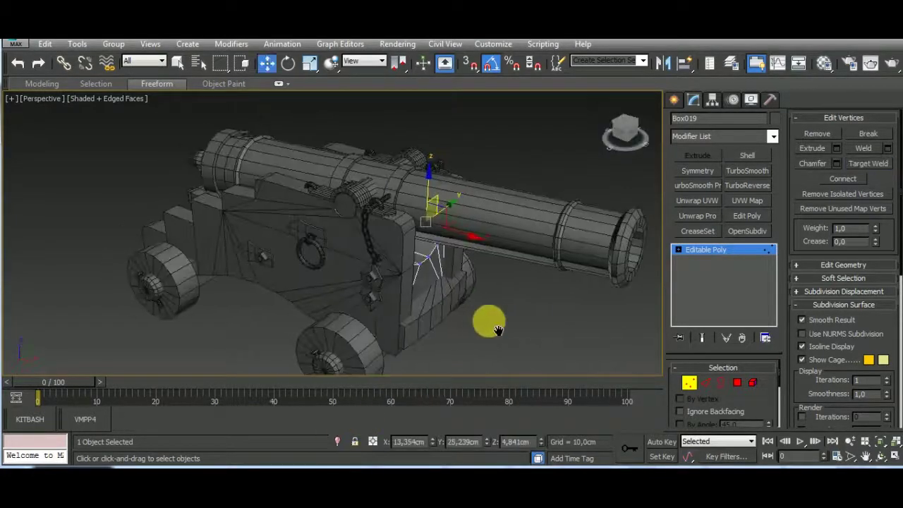
key(w)
click(689, 382)
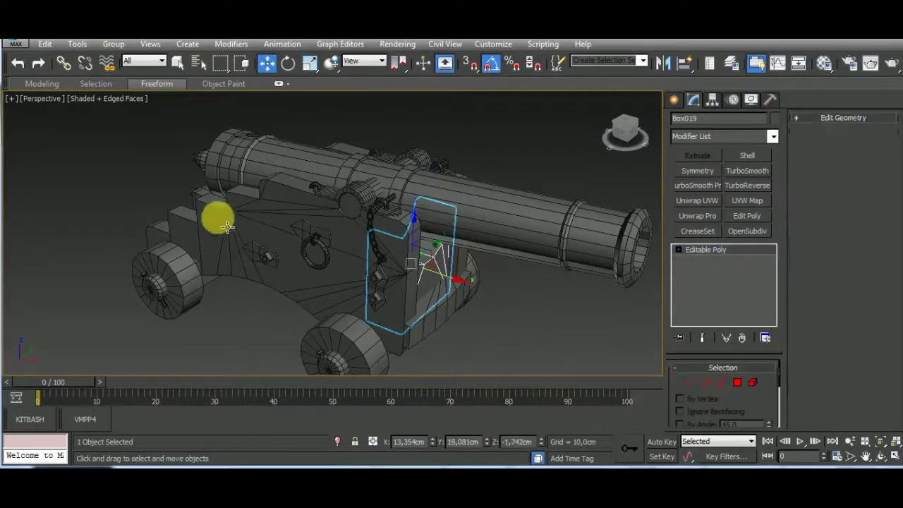
- Isolate Box022 and remove its selected edges
click(193, 195)
mouse_move(193, 195)
alt+middle_down()
mouse_move(383, 288)
mouse_move(367, 324)
alt+middle_up()
click(337, 441)
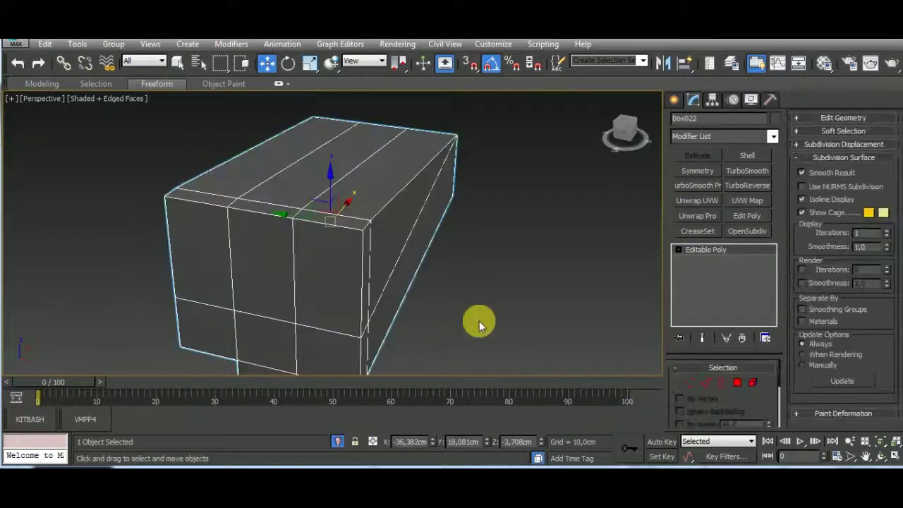
mouse_move(479, 321)
alt+middle_down()
mouse_move(524, 257)
mouse_move(506, 265)
mouse_move(697, 360)
alt+middle_up()
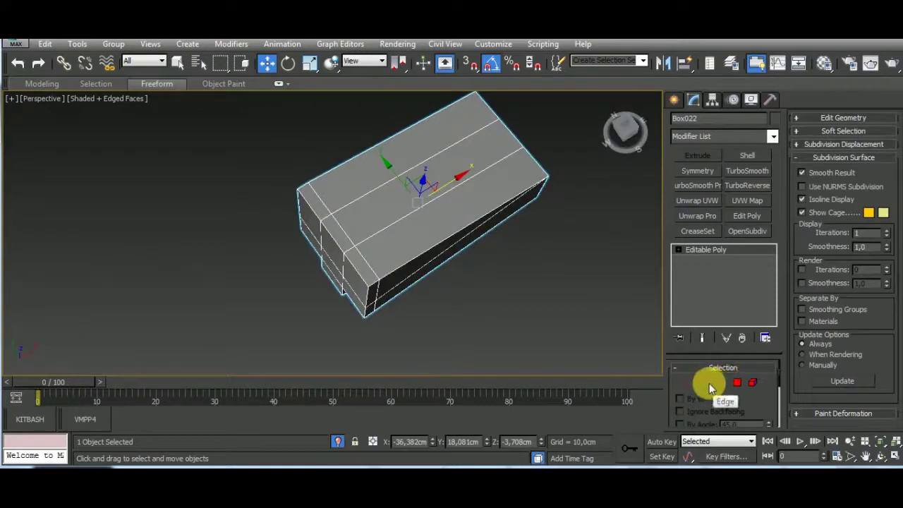
click(705, 382)
alt+middle_drag(635, 367, 515, 264)
mouse_move(430, 249)
alt+middle_down()
mouse_move(486, 268)
mouse_move(453, 317)
alt+middle_up()
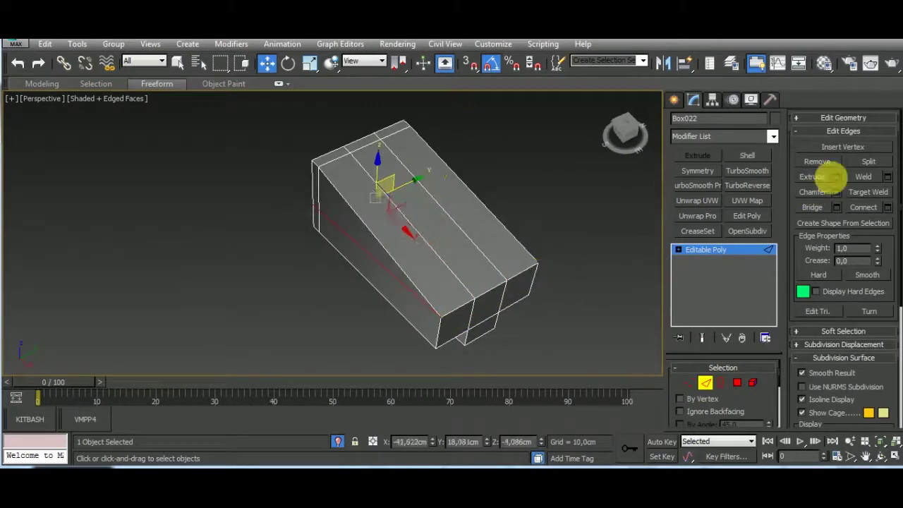
click(818, 162)
- Target-weld a stray vertex onto a corner of Box022 and remove another edge
mouse_move(550, 287)
alt+middle_down()
mouse_move(570, 177)
mouse_move(550, 339)
alt+middle_up()
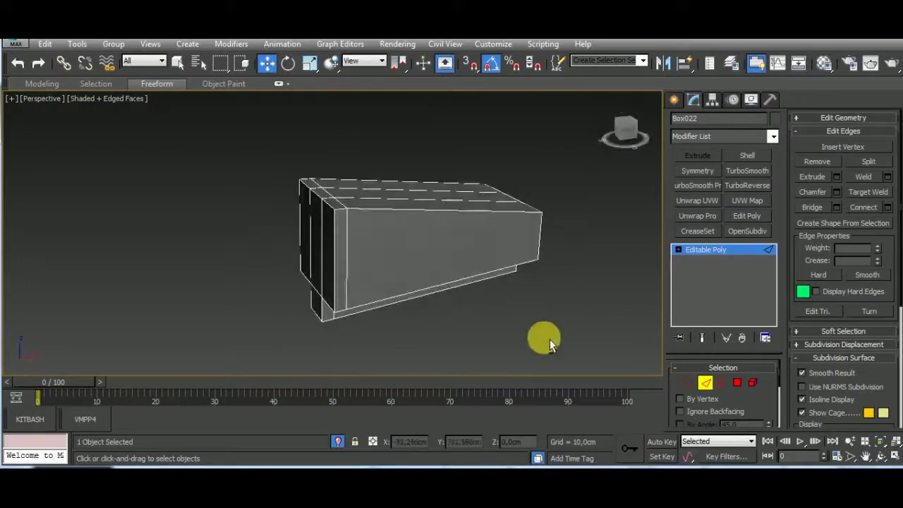
key(1)
click(870, 163)
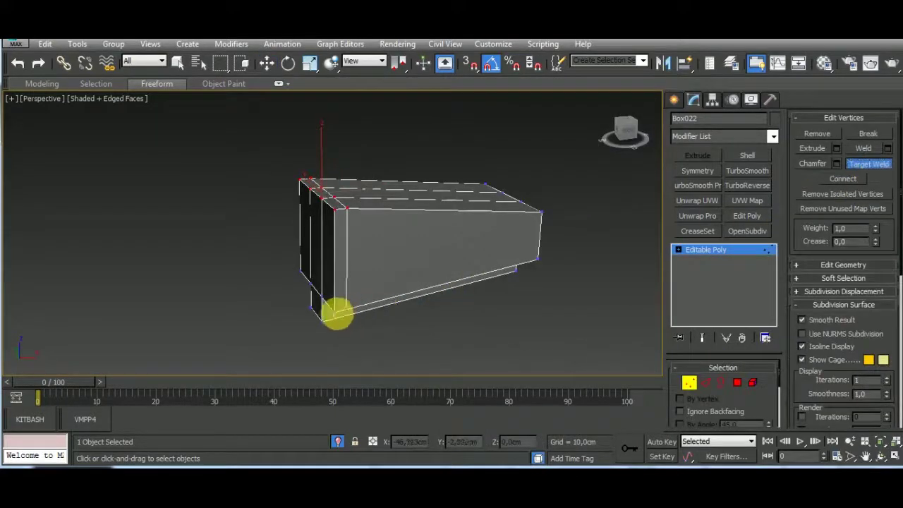
mouse_move(334, 312)
alt+middle_down()
mouse_move(388, 264)
mouse_move(334, 278)
mouse_move(495, 302)
mouse_move(281, 284)
alt+middle_up()
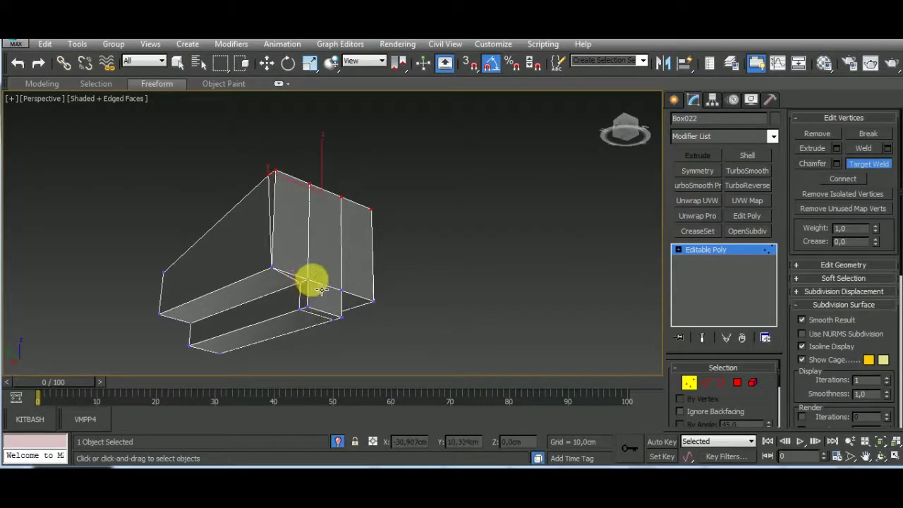
click(348, 297)
click(706, 381)
click(324, 318)
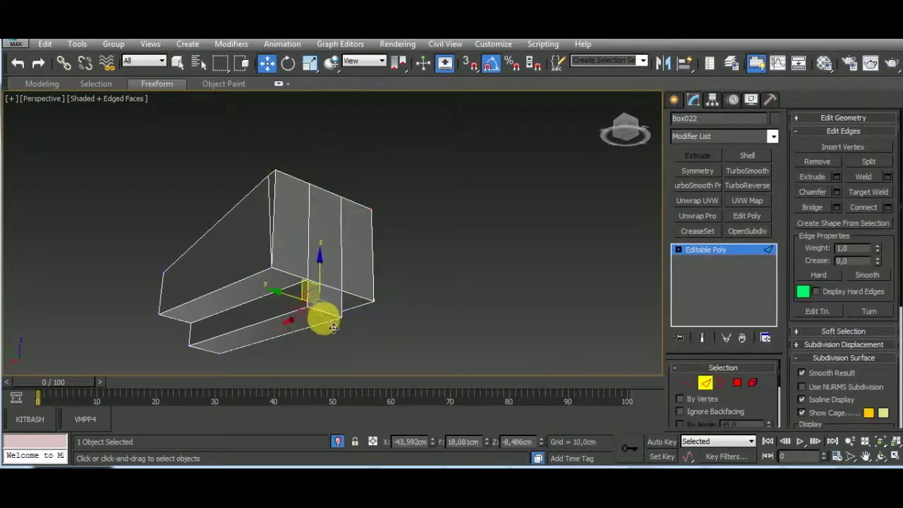
click(817, 162)
- Weld a right-end vertex of Box022 onto its neighbour and exit isolation
mouse_move(468, 304)
alt+middle_down()
mouse_move(402, 323)
mouse_move(348, 318)
mouse_move(451, 233)
alt+middle_up()
click(689, 382)
click(868, 163)
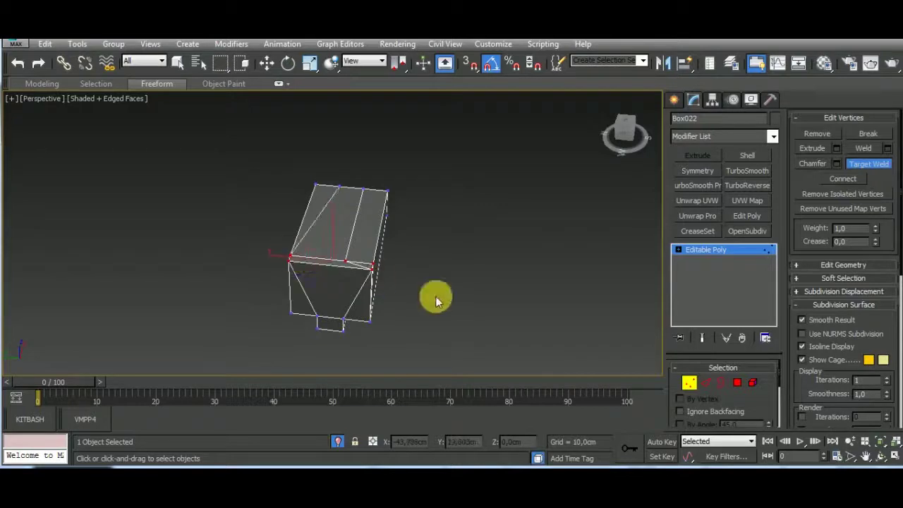
mouse_move(435, 299)
alt+middle_down()
mouse_move(343, 304)
mouse_move(379, 306)
mouse_move(474, 263)
alt+middle_up()
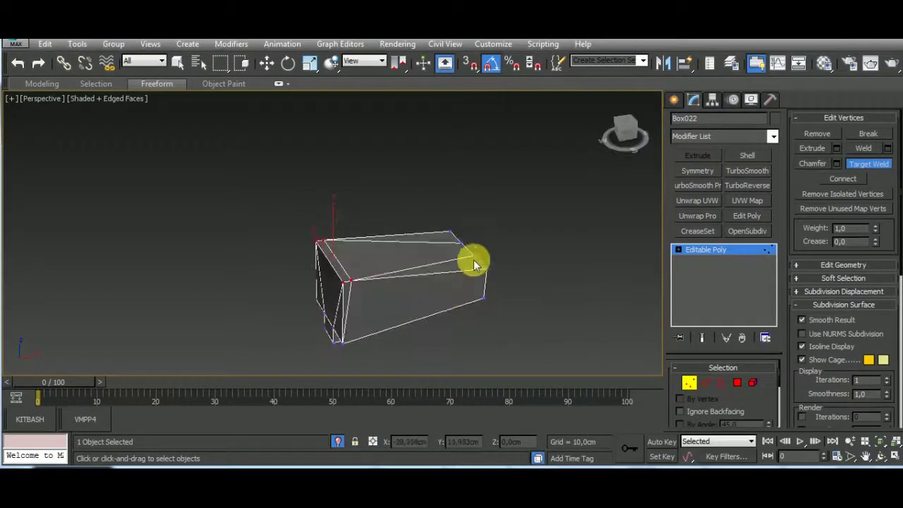
click(495, 278)
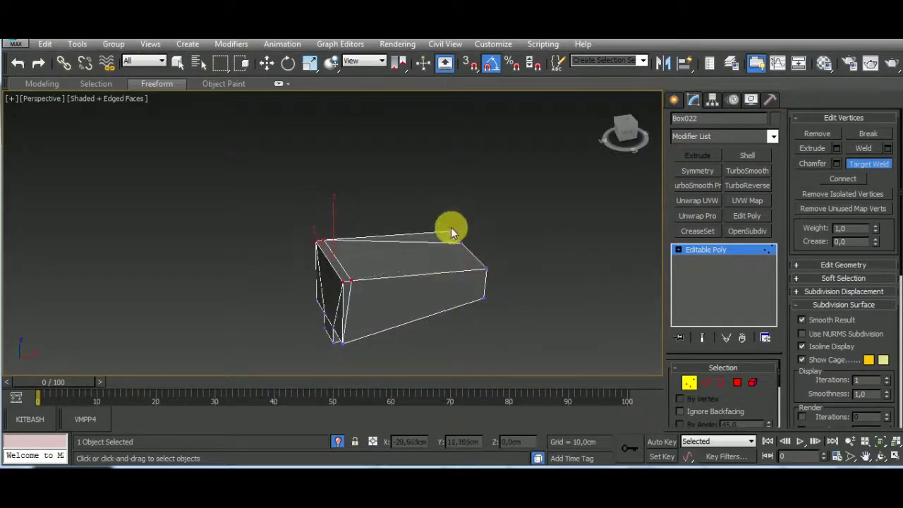
mouse_move(449, 227)
alt+middle_down()
mouse_move(429, 296)
mouse_move(421, 272)
mouse_move(423, 302)
mouse_move(403, 321)
mouse_move(437, 306)
mouse_move(489, 310)
mouse_move(469, 331)
mouse_move(470, 211)
mouse_move(581, 247)
mouse_move(422, 338)
alt+middle_up()
click(337, 443)
- Isolate Box015 and target-weld its centre vertex onto the end vertex
click(689, 382)
key(w)
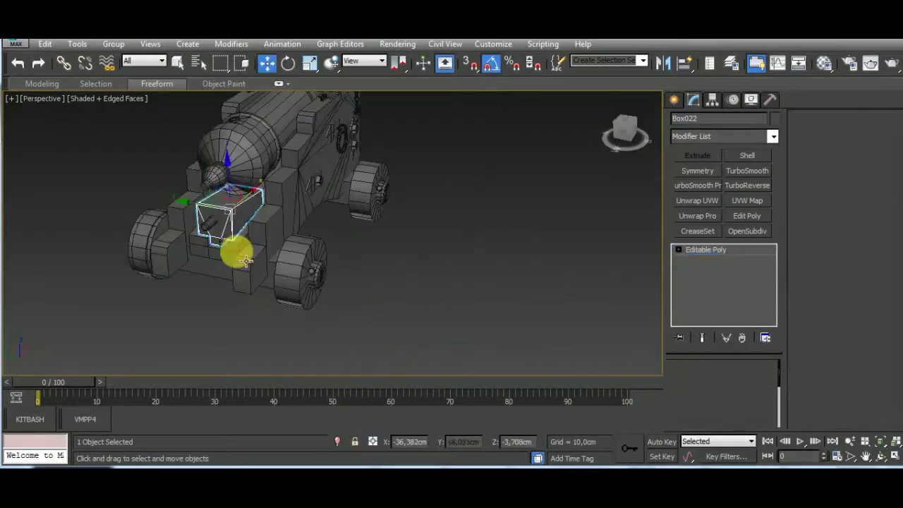
click(238, 252)
click(338, 442)
scroll(508, 278, down, 2)
key(1)
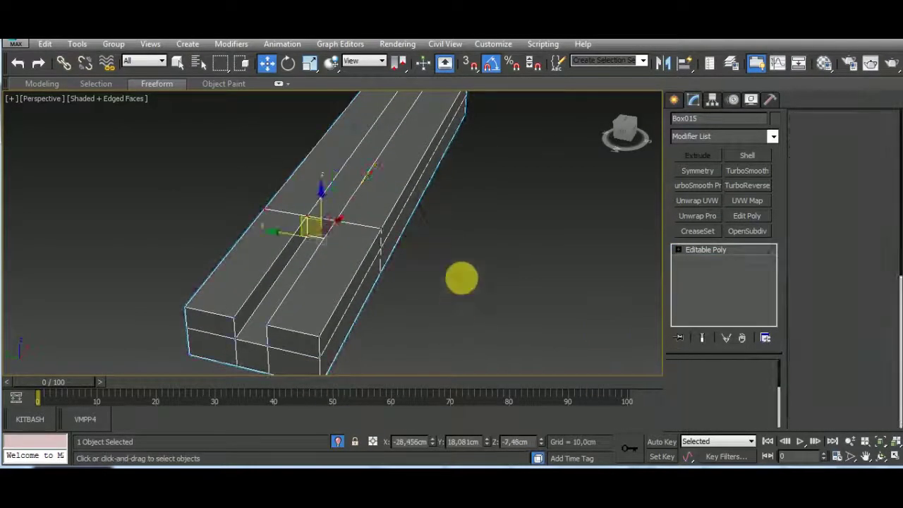
scroll(488, 287, down, 2)
mouse_move(487, 287)
alt+middle_down()
mouse_move(592, 314)
mouse_move(531, 318)
alt+middle_up()
click(868, 163)
click(406, 248)
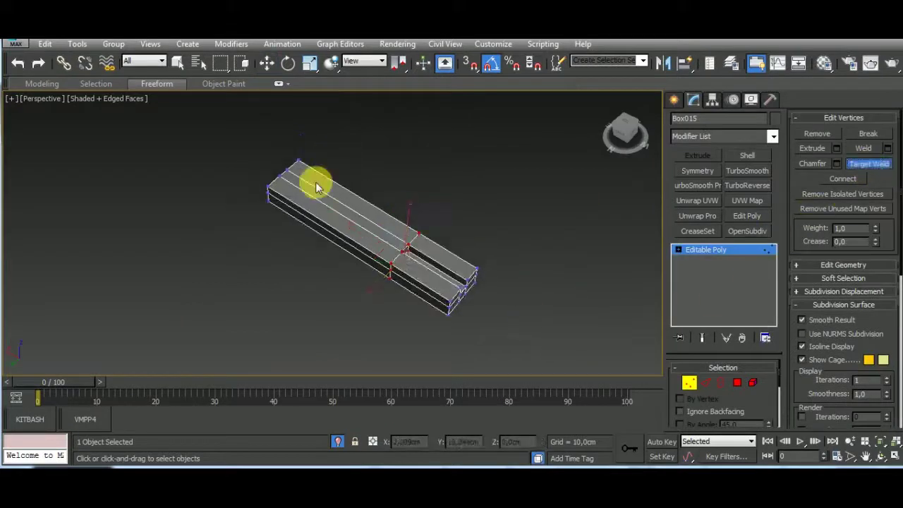
click(297, 167)
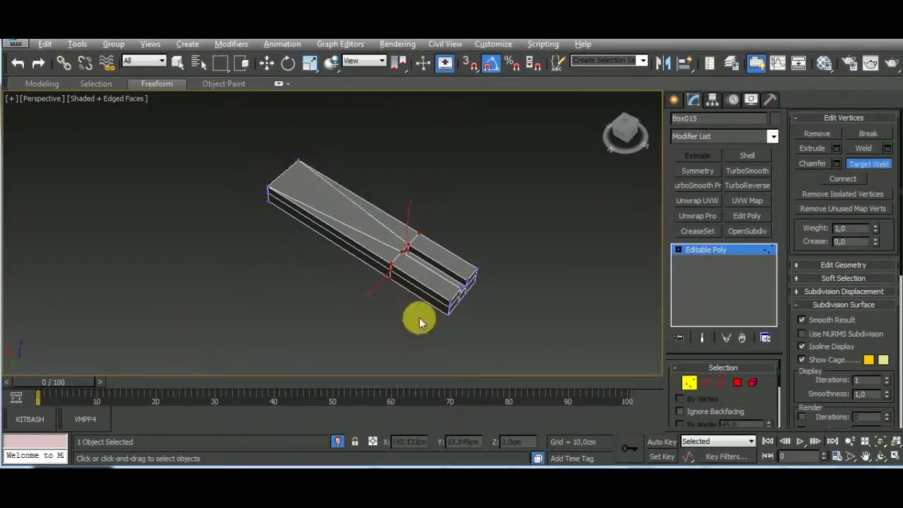
- Weld the middle end-face vertices of Box015 down into the bottom corner vertices
alt+middle_drag(419, 317, 406, 259)
mouse_move(462, 309)
alt+middle_down()
mouse_move(433, 268)
mouse_move(419, 287)
alt+middle_up()
click(410, 308)
click(521, 266)
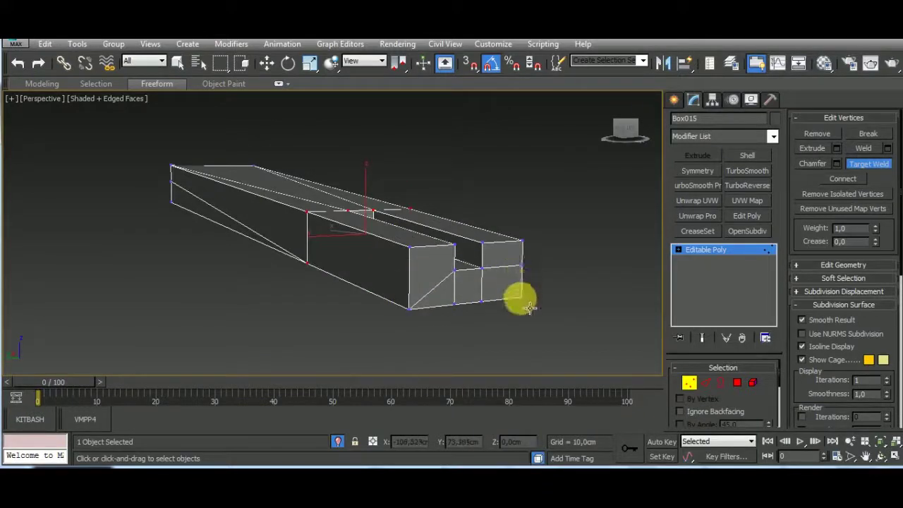
click(522, 297)
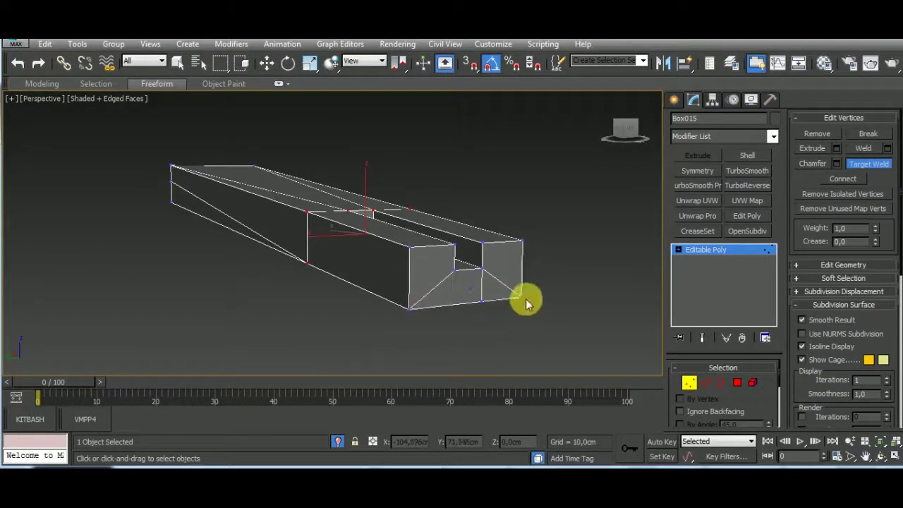
alt+middle_drag(536, 295, 509, 286)
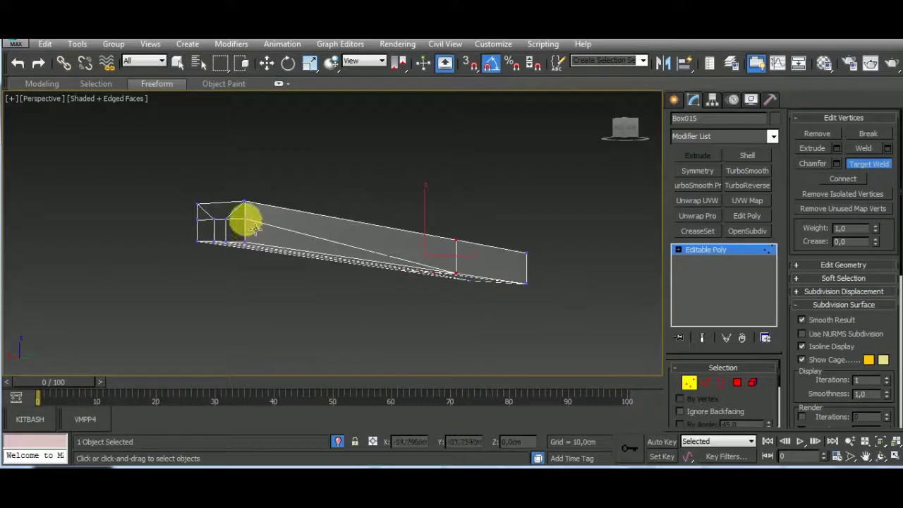
mouse_move(249, 248)
alt+middle_down()
mouse_move(409, 317)
mouse_move(432, 251)
mouse_move(384, 282)
mouse_move(452, 282)
alt+middle_up()
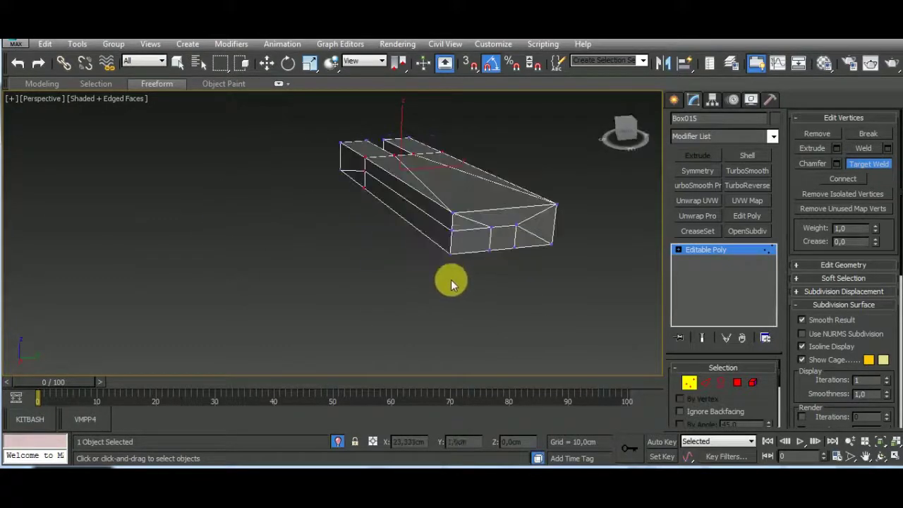
click(454, 227)
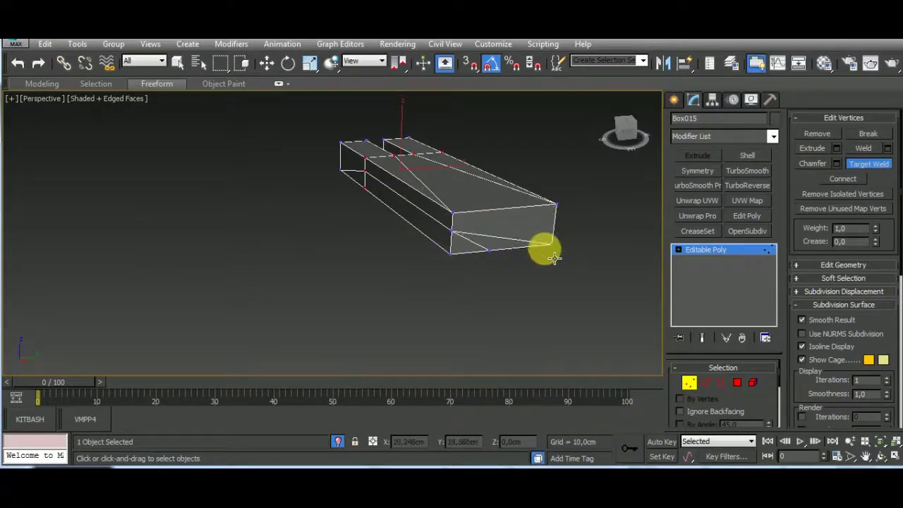
click(472, 252)
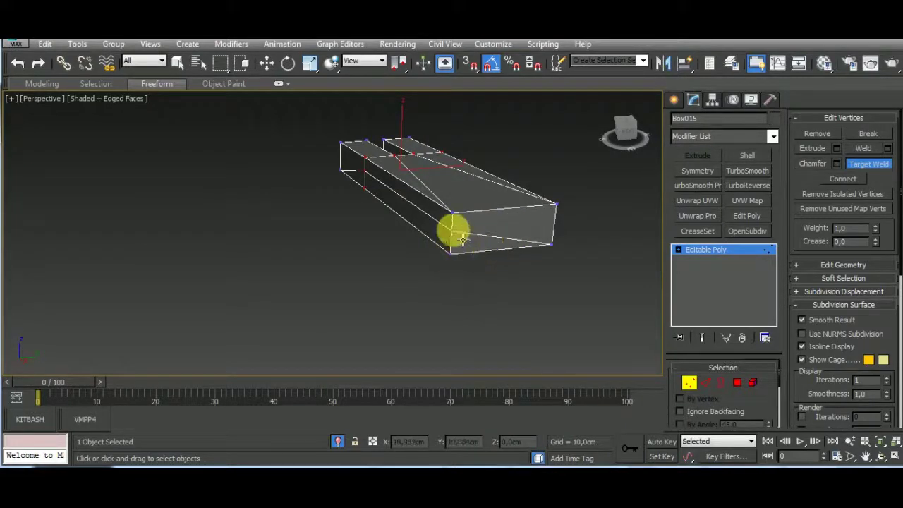
- Weld the remaining lower end vertices of Box015 onto their neighbours
mouse_move(437, 261)
alt+middle_down()
mouse_move(518, 268)
mouse_move(433, 212)
mouse_move(458, 137)
mouse_move(541, 204)
alt+middle_up()
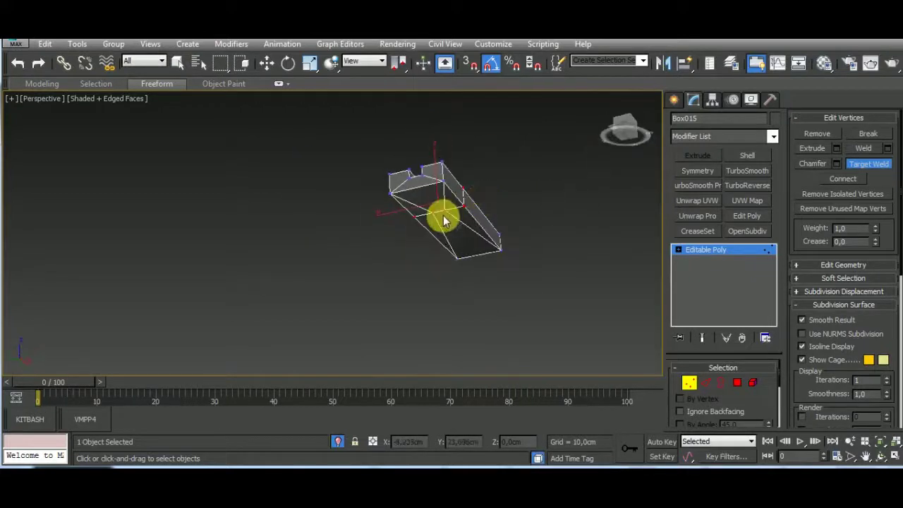
drag(472, 215, 433, 221)
mouse_move(422, 225)
alt+middle_down()
mouse_move(447, 312)
mouse_move(405, 250)
mouse_move(587, 292)
mouse_move(548, 221)
mouse_move(436, 254)
mouse_move(528, 294)
mouse_move(561, 234)
alt+middle_up()
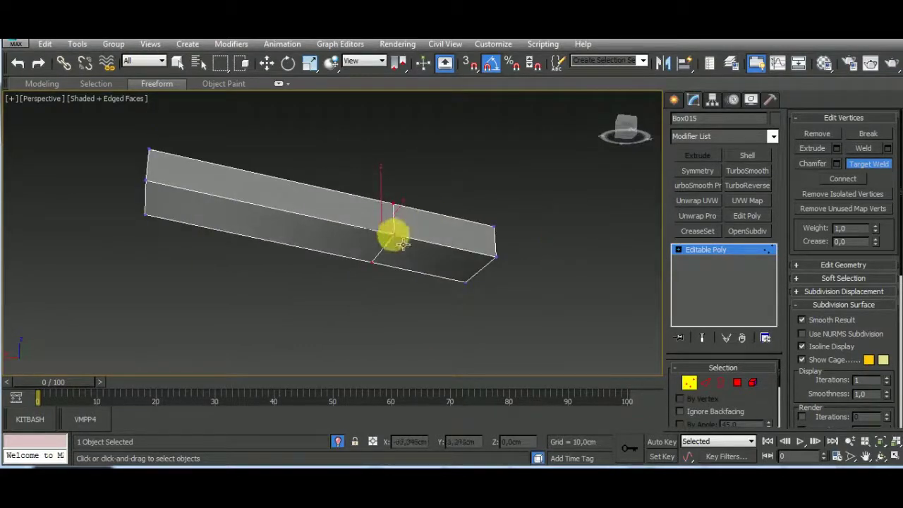
click(496, 255)
click(374, 262)
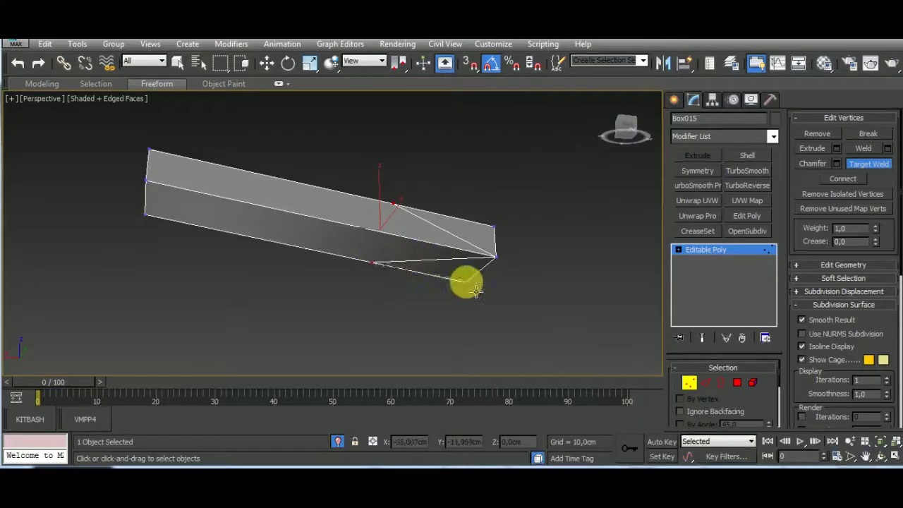
alt+middle_drag(477, 290, 476, 338)
mouse_move(509, 292)
alt+middle_down()
mouse_move(395, 232)
mouse_move(407, 207)
mouse_move(377, 284)
alt+middle_up()
- Show the full cannon again, then select and isolate the bracket Cylinder049
click(337, 442)
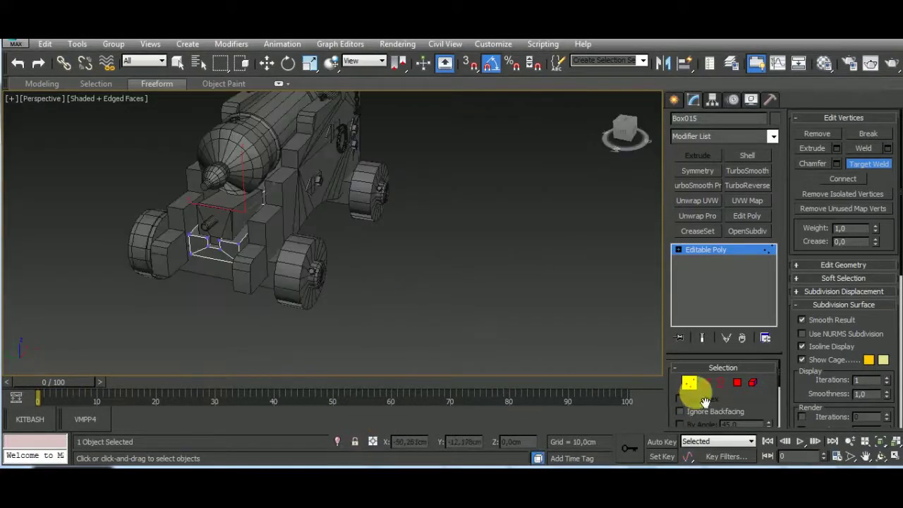
click(689, 383)
scroll(295, 235, up, 3)
click(294, 234)
mouse_move(329, 228)
alt+middle_down()
mouse_move(501, 270)
mouse_move(458, 306)
mouse_move(412, 169)
alt+middle_up()
click(411, 169)
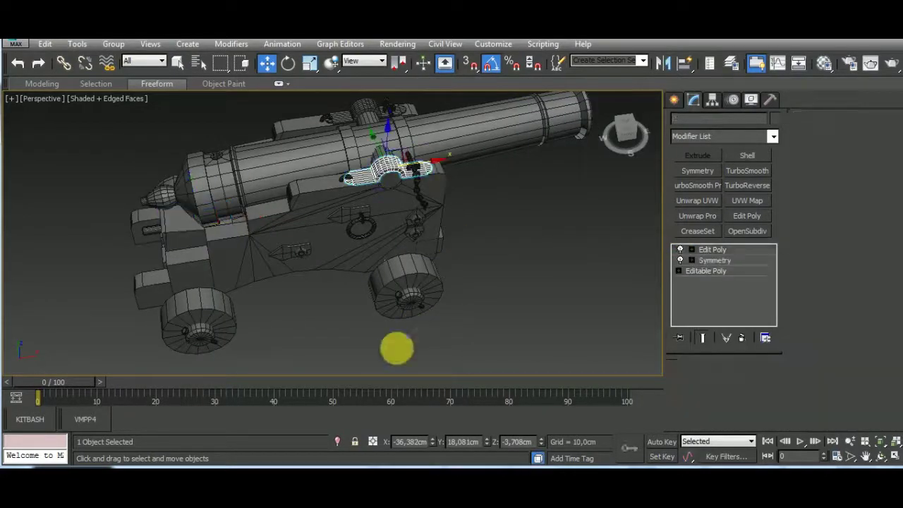
click(337, 441)
- Select the 42 arch edges of Cylinder049, undoing a trial Remove and reselecting them
middle_drag(330, 321, 403, 343)
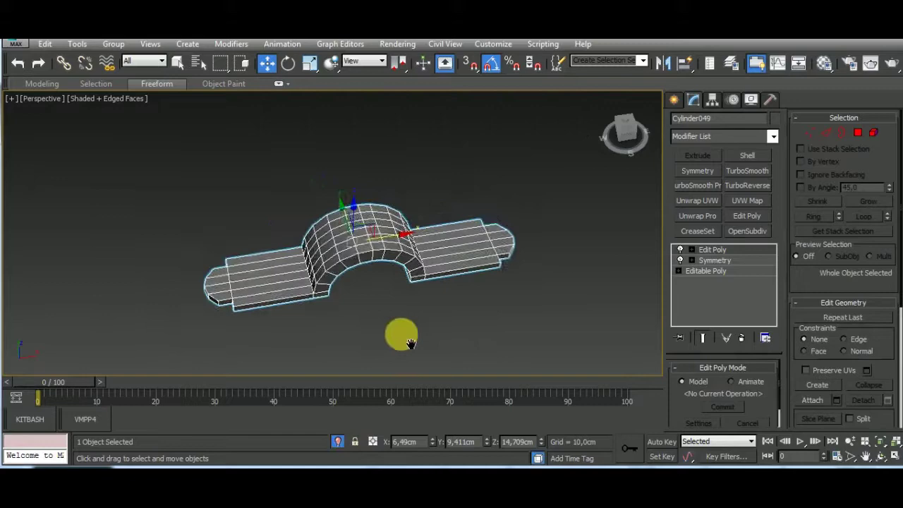
click(825, 133)
mouse_move(447, 298)
alt+middle_down()
mouse_move(480, 322)
mouse_move(445, 262)
alt+middle_up()
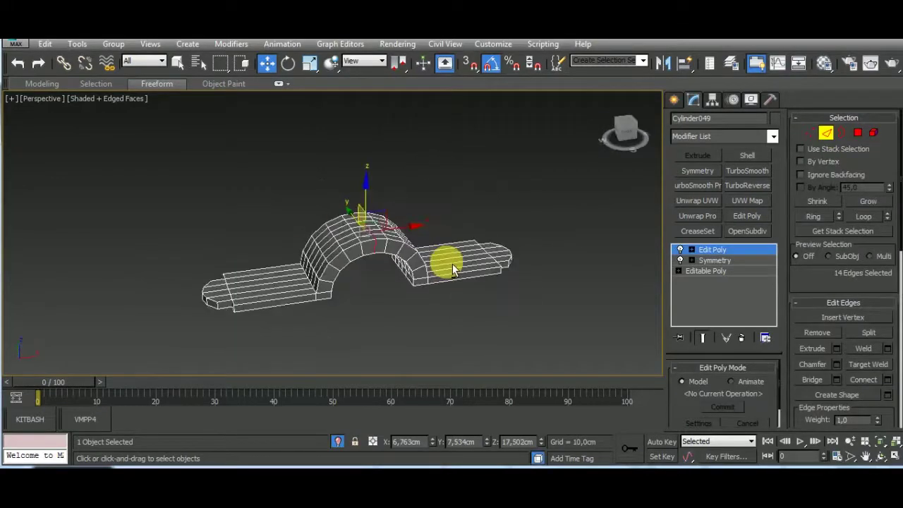
mouse_move(336, 292)
mouse_down()
mouse_move(342, 256)
mouse_move(399, 251)
mouse_up()
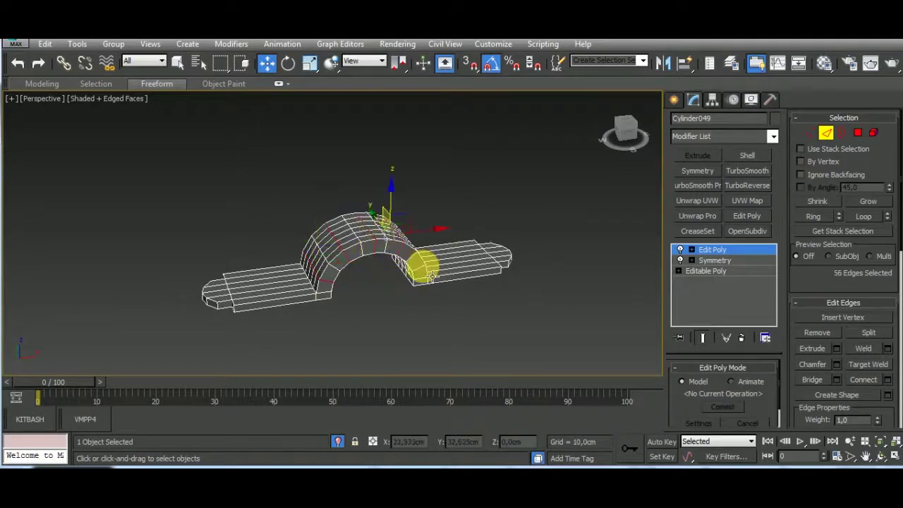
click(813, 333)
key(ctrl+z)
key(ctrl+z)
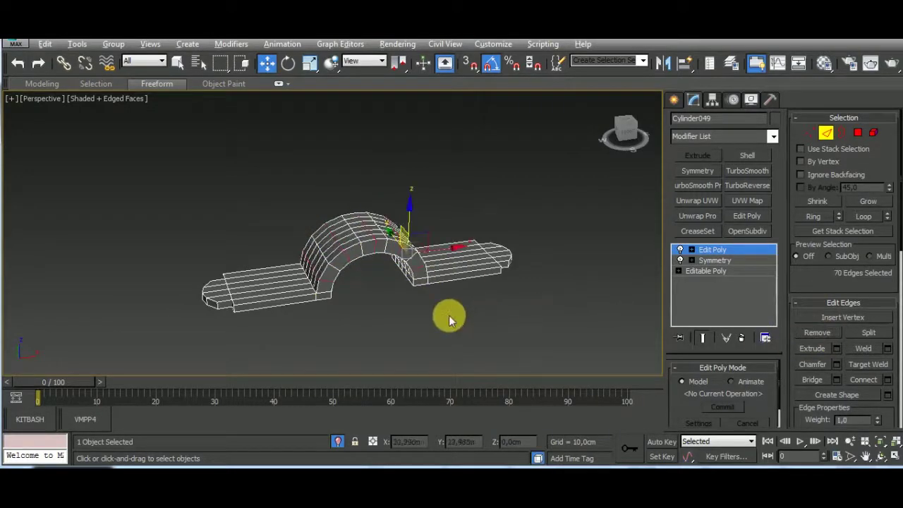
alt+middle_drag(447, 317, 468, 322)
mouse_move(357, 285)
mouse_down()
mouse_move(371, 256)
mouse_move(403, 256)
mouse_move(429, 278)
mouse_up()
mouse_move(429, 278)
alt+middle_down()
mouse_move(400, 293)
mouse_move(430, 288)
mouse_move(464, 317)
alt+middle_up()
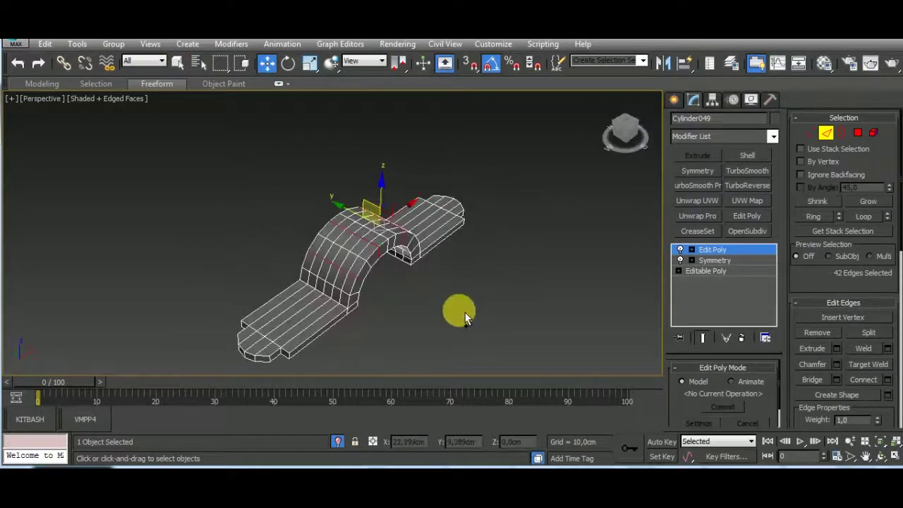
ctrl+click(810, 134)
- Target-weld Cylinder049's strap vertices onto the corner vertex where the strap joins the arch
click(868, 349)
middle_drag(425, 344, 439, 333)
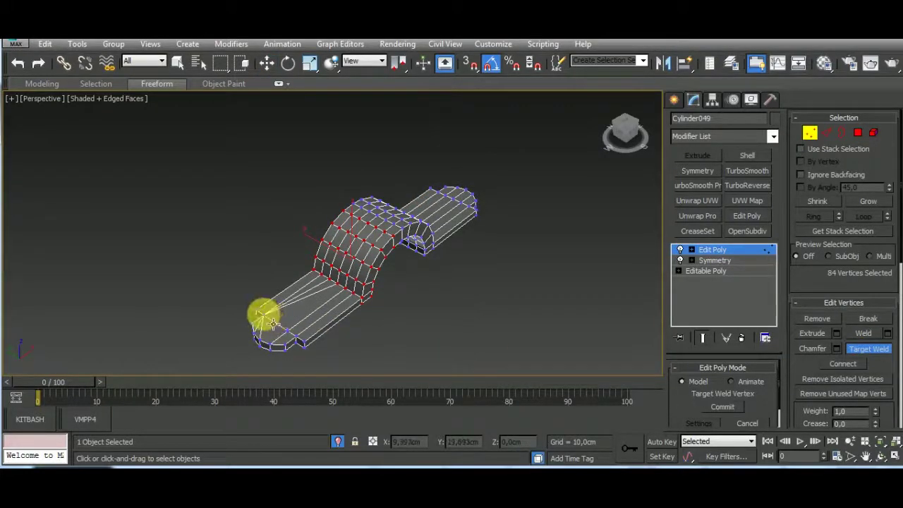
alt+middle_drag(379, 347, 405, 343)
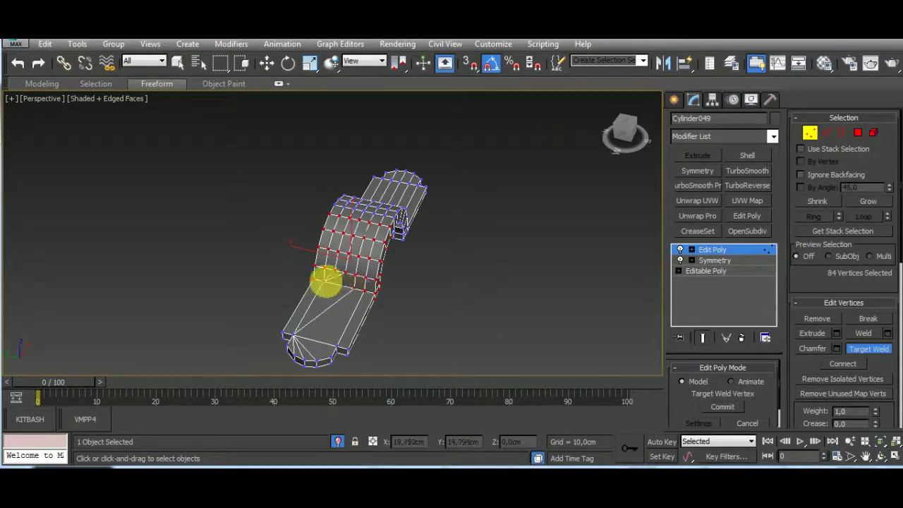
click(368, 291)
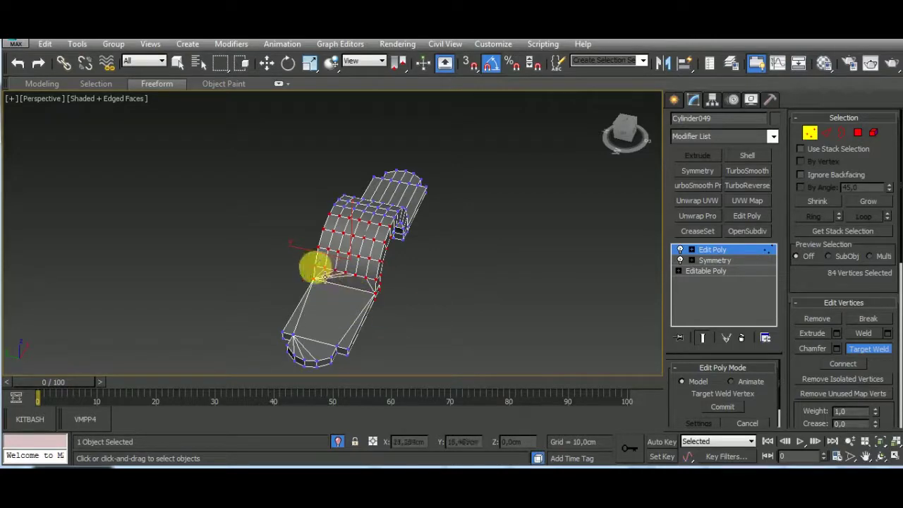
mouse_move(316, 272)
alt+middle_down()
mouse_move(379, 296)
mouse_move(469, 363)
mouse_move(347, 345)
mouse_move(393, 343)
alt+middle_up()
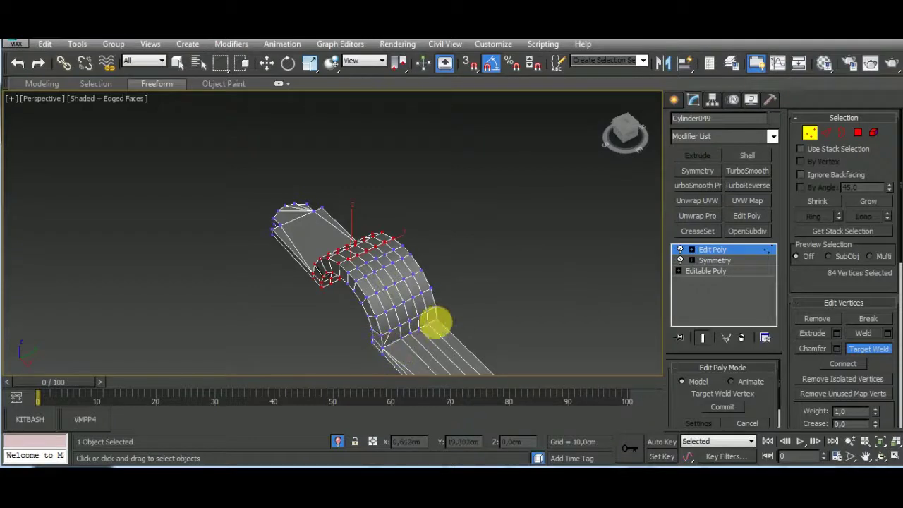
click(865, 333)
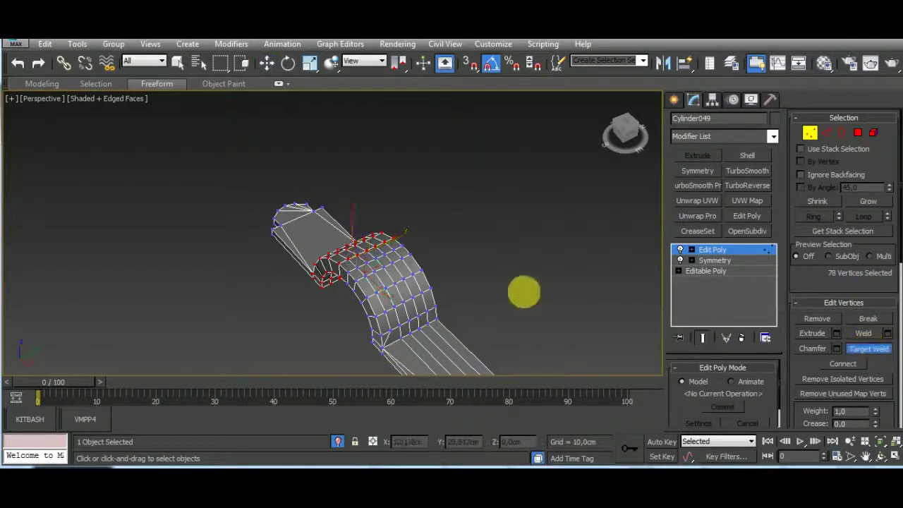
scroll(411, 281, up, 5)
click(401, 305)
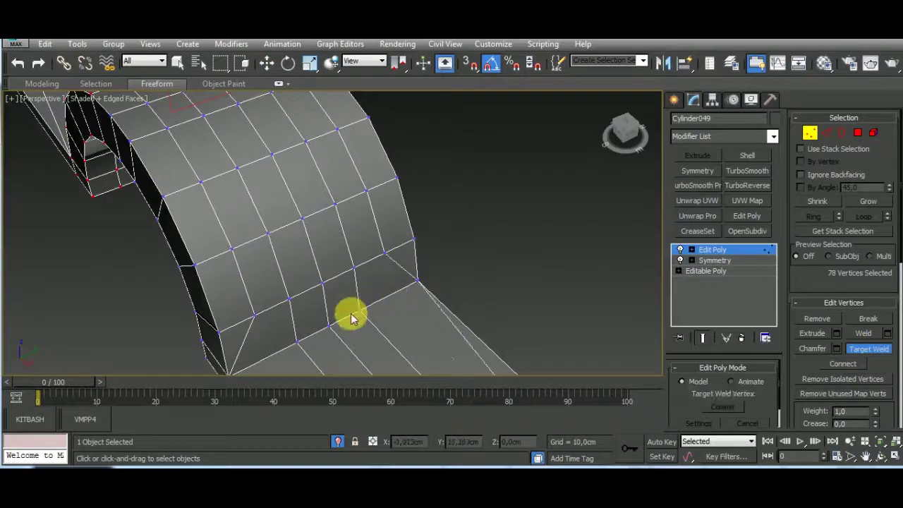
click(419, 283)
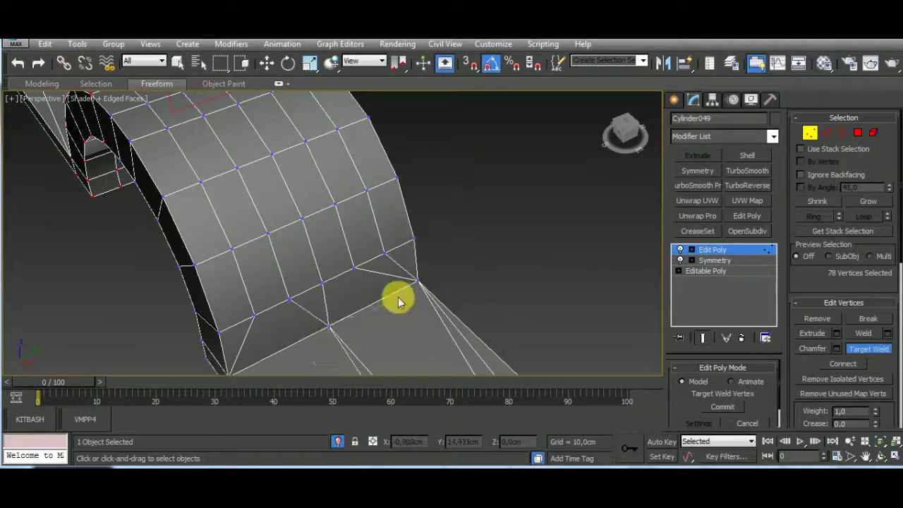
scroll(500, 252, down, 2)
scroll(501, 252, down, 3)
- Select several edge loops around the bracket's arch and remove them
click(826, 132)
key(w)
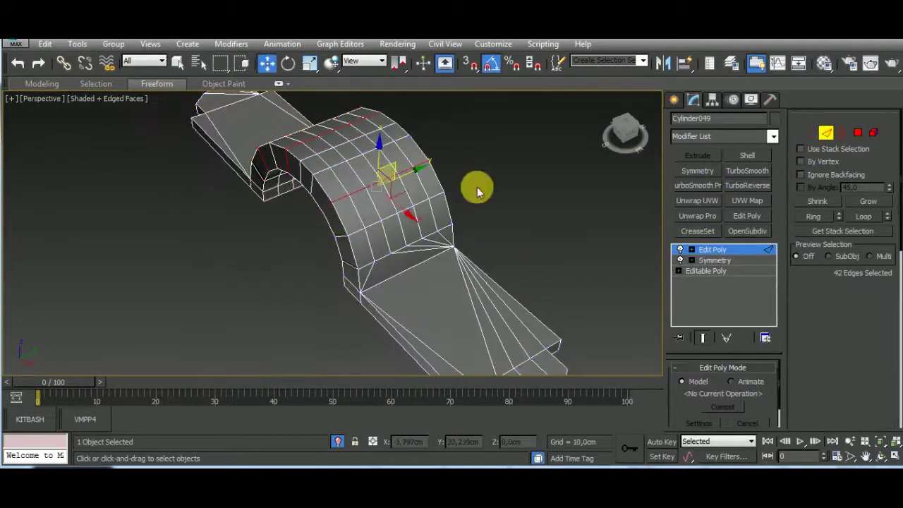
double_click(394, 251)
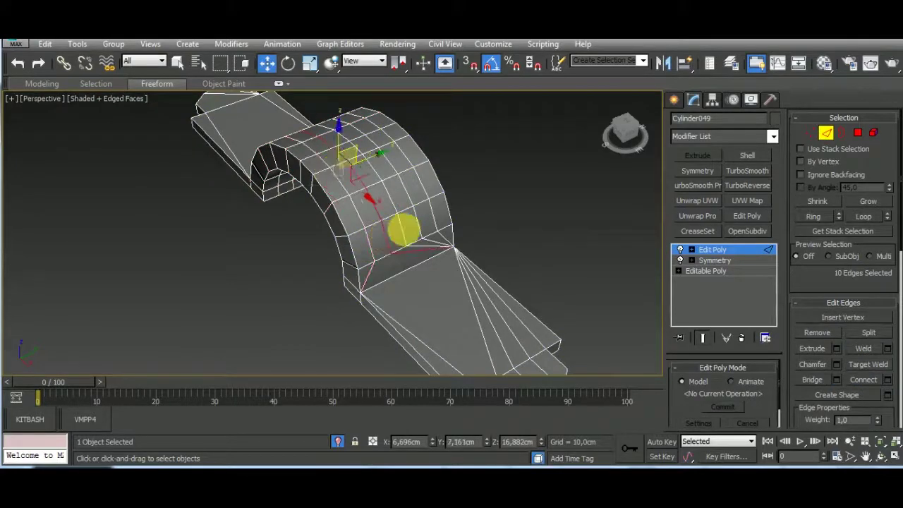
ctrl+double_click(415, 238)
ctrl+double_click(426, 238)
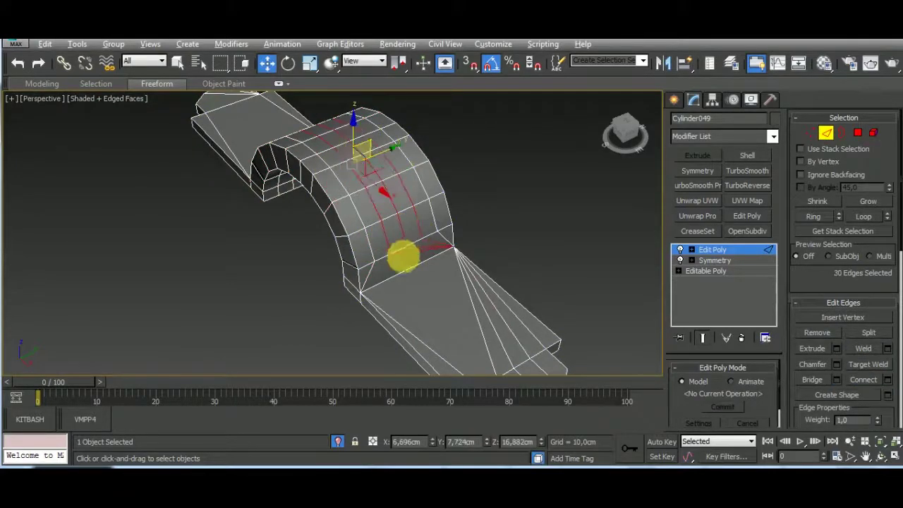
mouse_move(402, 257)
alt+middle_down()
mouse_move(565, 258)
mouse_move(436, 303)
alt+middle_up()
ctrl+double_click(427, 232)
mouse_move(428, 232)
alt+middle_down()
mouse_move(472, 282)
mouse_move(563, 274)
alt+middle_up()
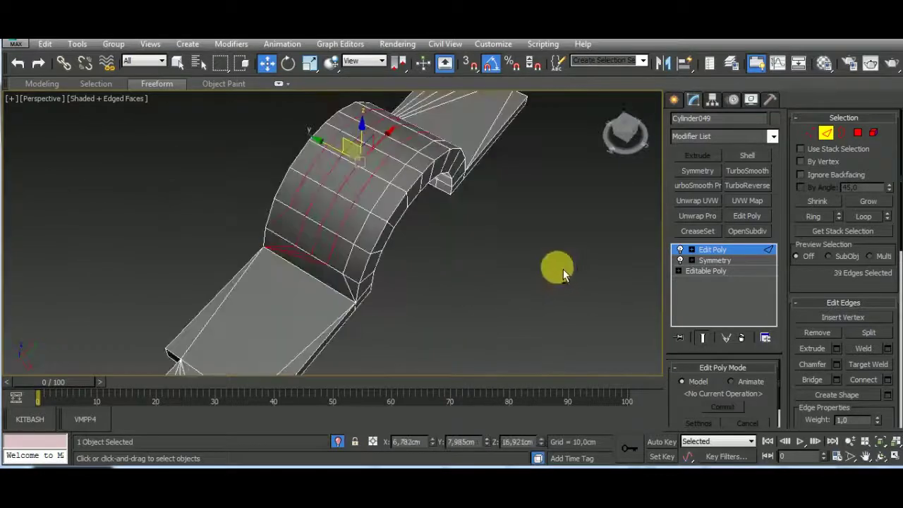
click(811, 332)
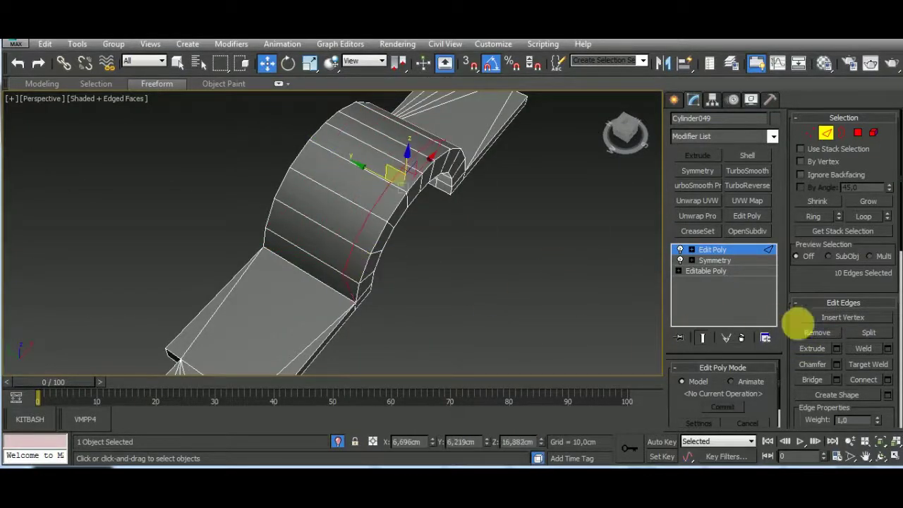
scroll(494, 306, down, 5)
alt+middle_drag(433, 299, 635, 254)
- Target Weld the stray vertices on the flat end onto the end corner
key(1)
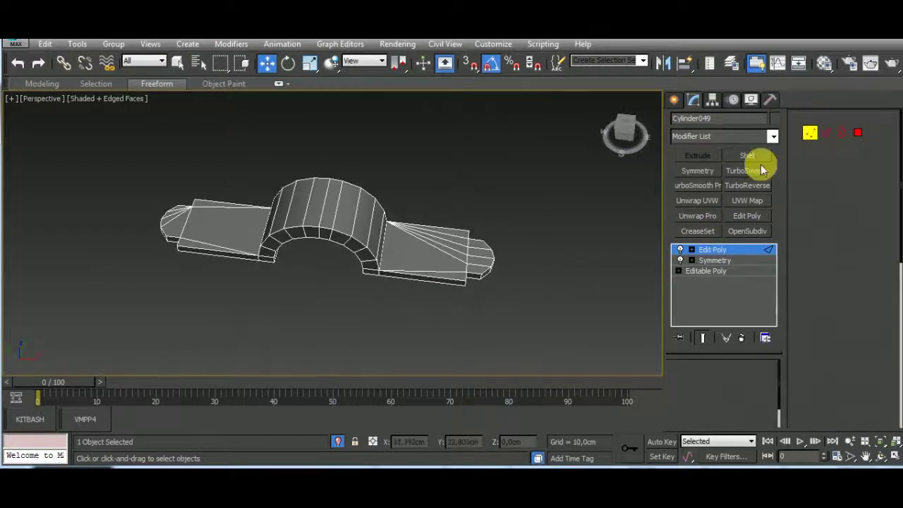
click(869, 349)
scroll(420, 318, up, 2)
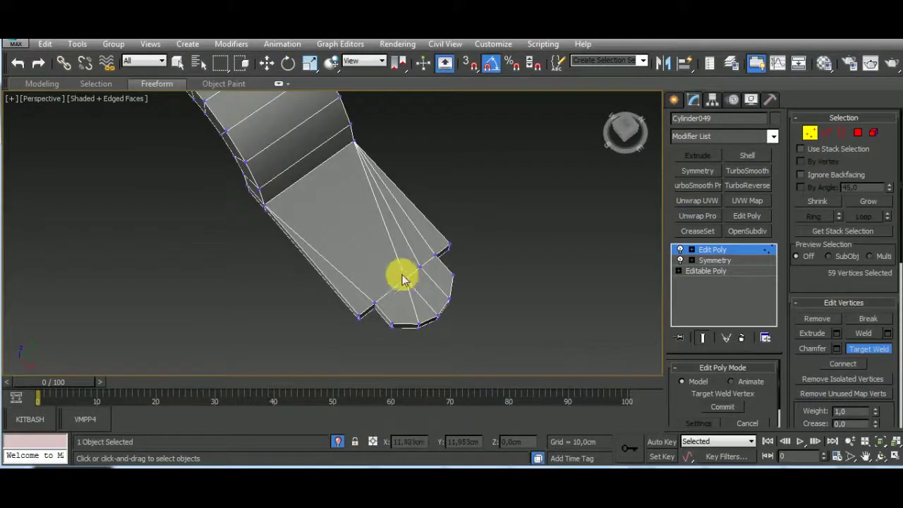
click(382, 312)
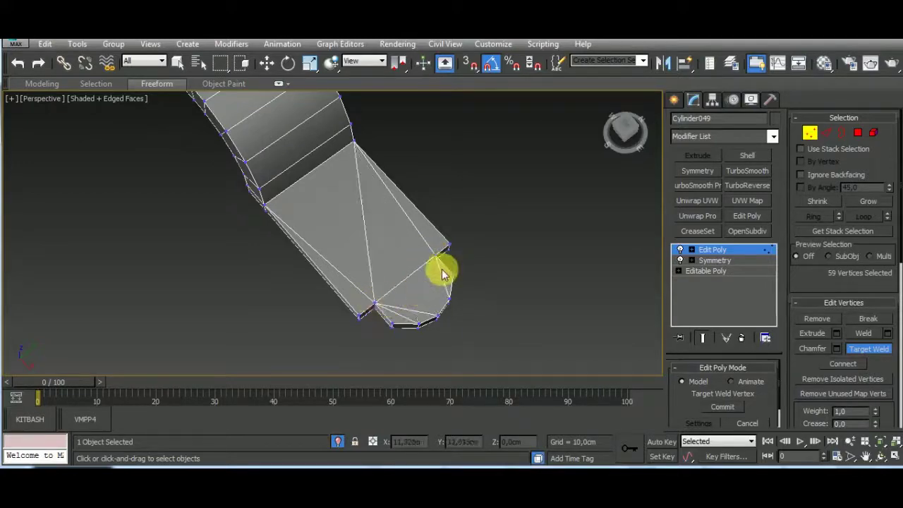
mouse_move(493, 290)
alt+middle_down()
mouse_move(506, 289)
mouse_move(365, 256)
alt+middle_up()
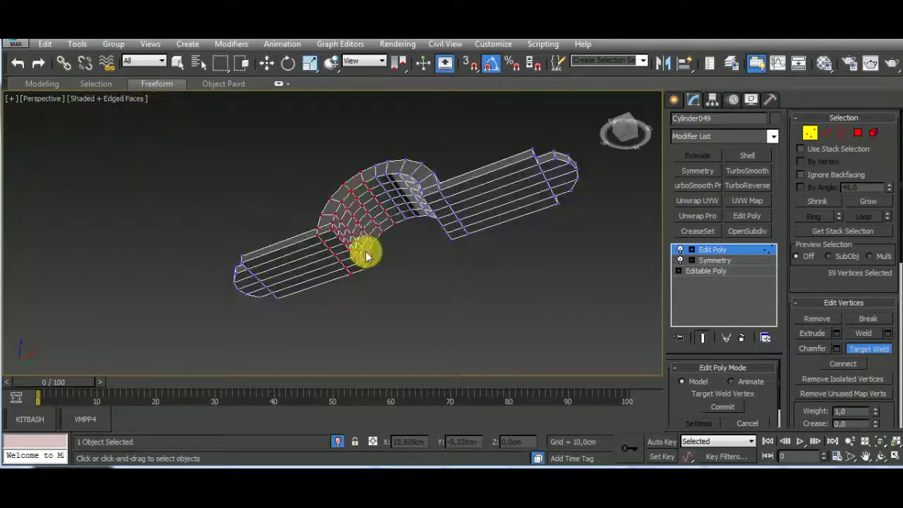
click(321, 241)
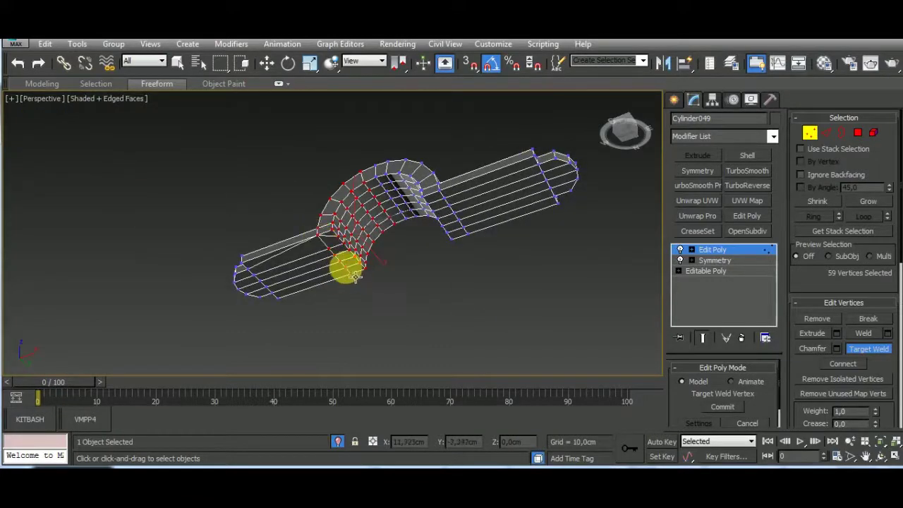
click(354, 279)
- Weld the vertices on the dark strip and at the arch base onto their neighbours
scroll(460, 225, up, 2)
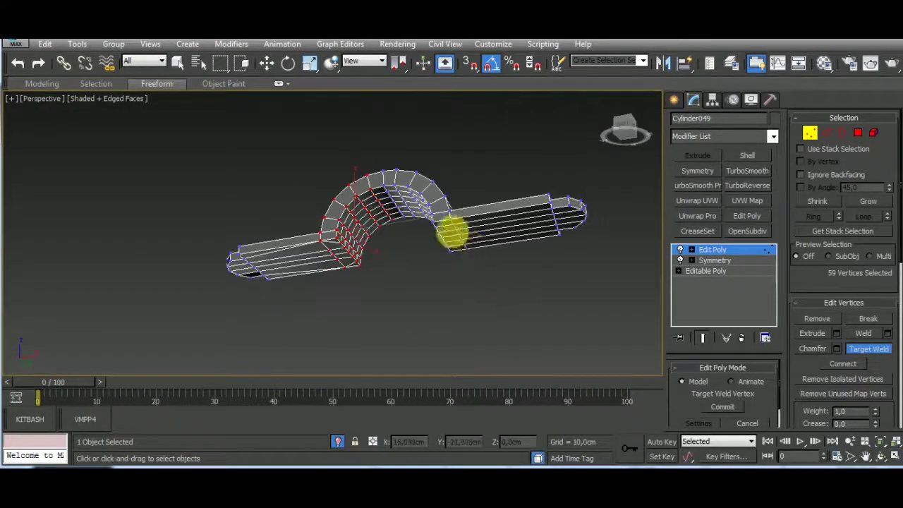
scroll(462, 223, up, 5)
click(448, 201)
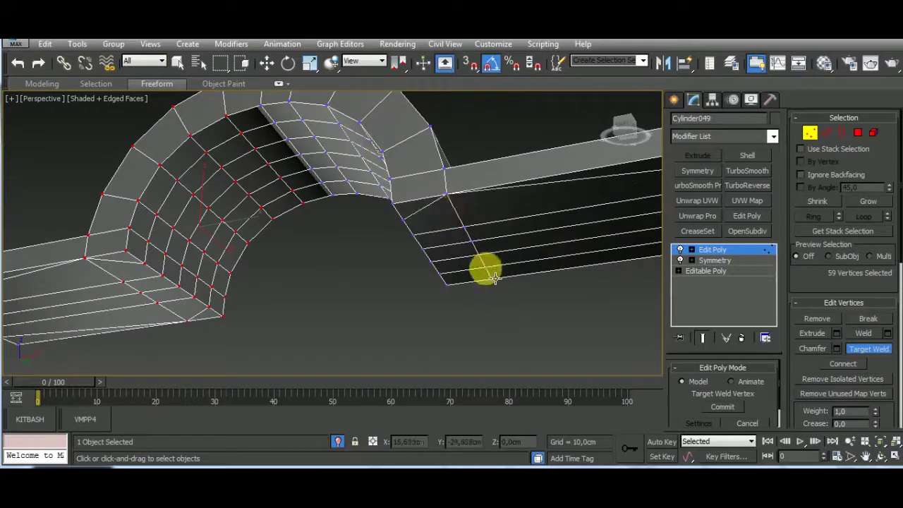
scroll(500, 289, down, 4)
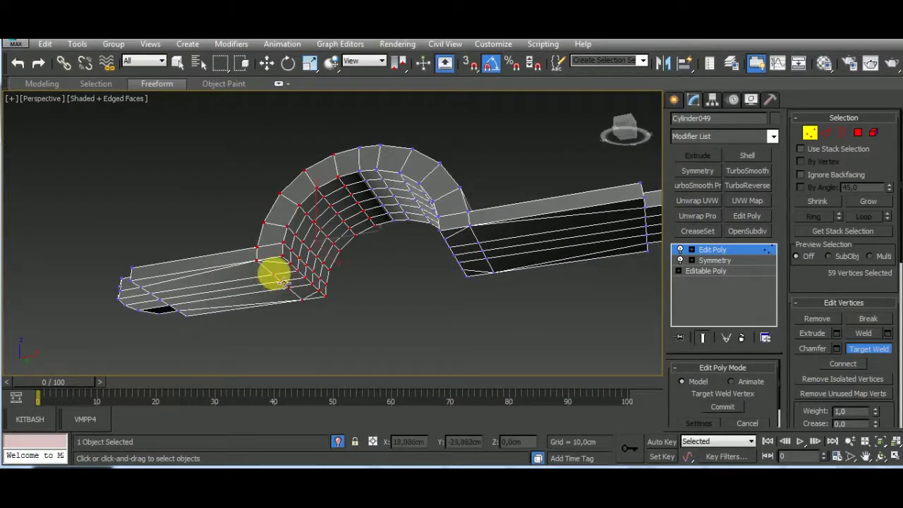
click(259, 263)
click(294, 292)
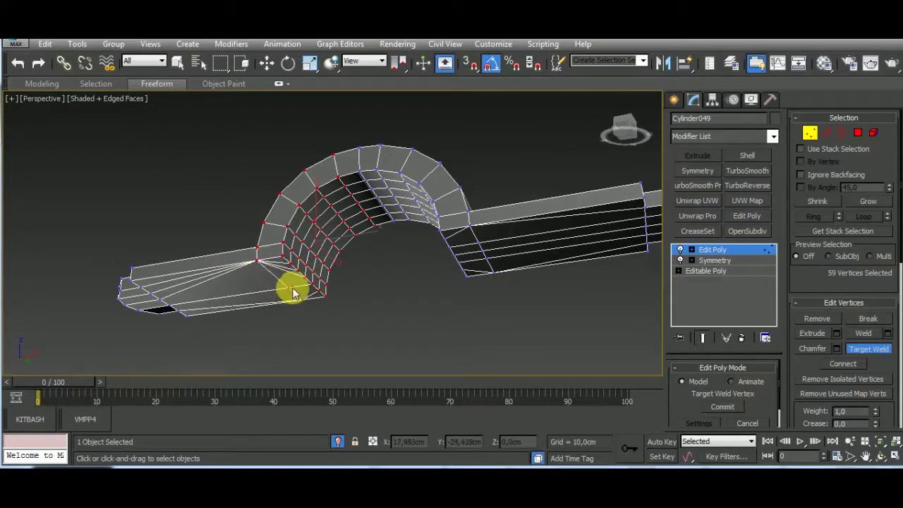
click(321, 295)
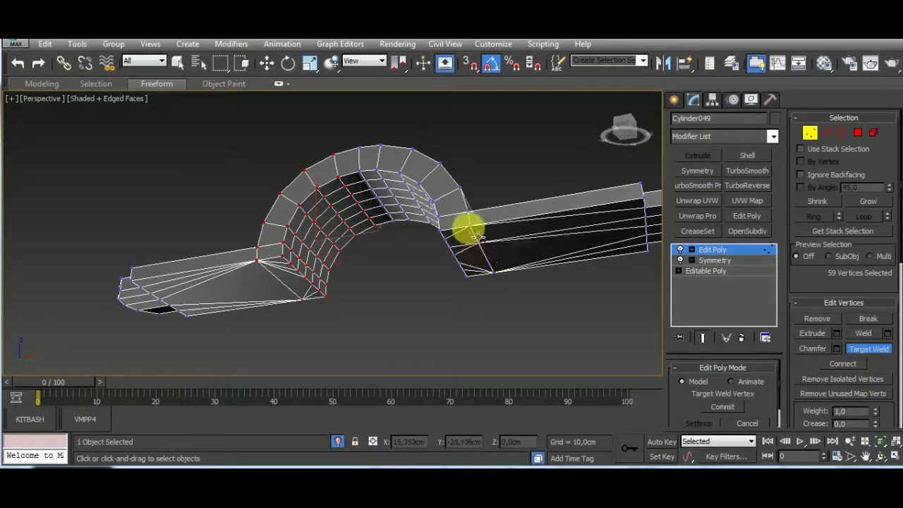
alt+middle_drag(485, 259, 573, 258)
- Select an edge loop on the arch, then clear the edge selection
key(2)
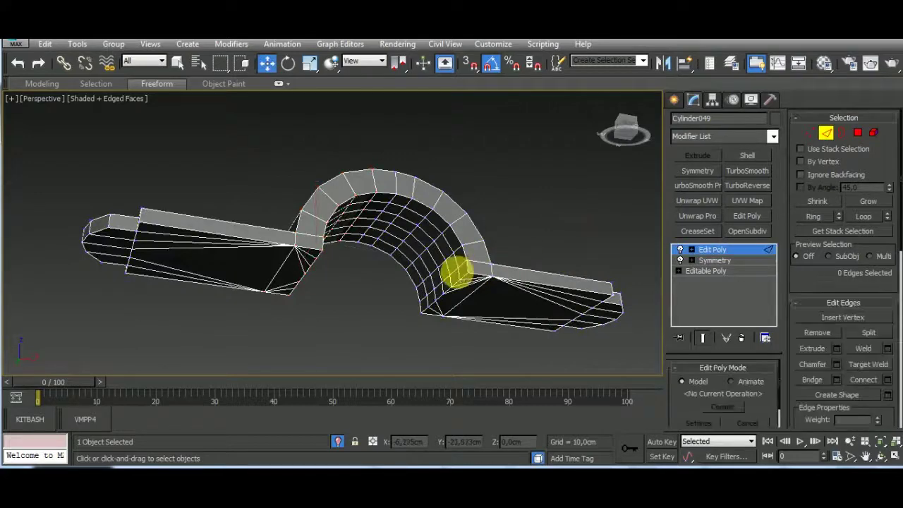
ctrl+double_click(444, 294)
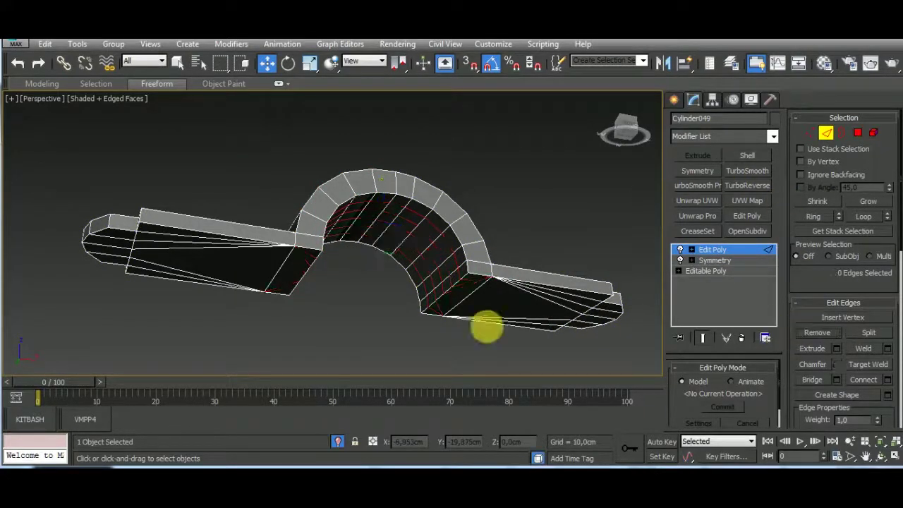
click(488, 326)
mouse_move(487, 327)
alt+middle_down()
mouse_move(484, 266)
mouse_move(491, 297)
mouse_move(459, 310)
mouse_move(387, 233)
alt+middle_up()
- Target Weld the leftover vertex on the bracket's other side onto its lower-left neighbour
click(810, 133)
click(879, 349)
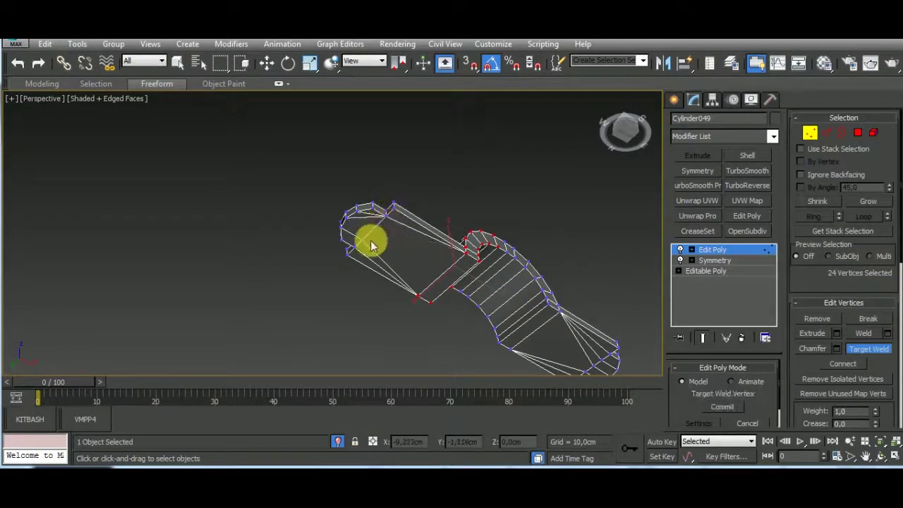
mouse_move(352, 247)
alt+middle_down()
mouse_move(373, 268)
mouse_move(507, 300)
mouse_move(431, 318)
mouse_move(502, 337)
mouse_move(520, 357)
mouse_move(459, 323)
mouse_move(525, 276)
mouse_move(478, 285)
mouse_move(537, 235)
mouse_move(560, 188)
mouse_move(415, 204)
mouse_move(395, 224)
alt+middle_up()
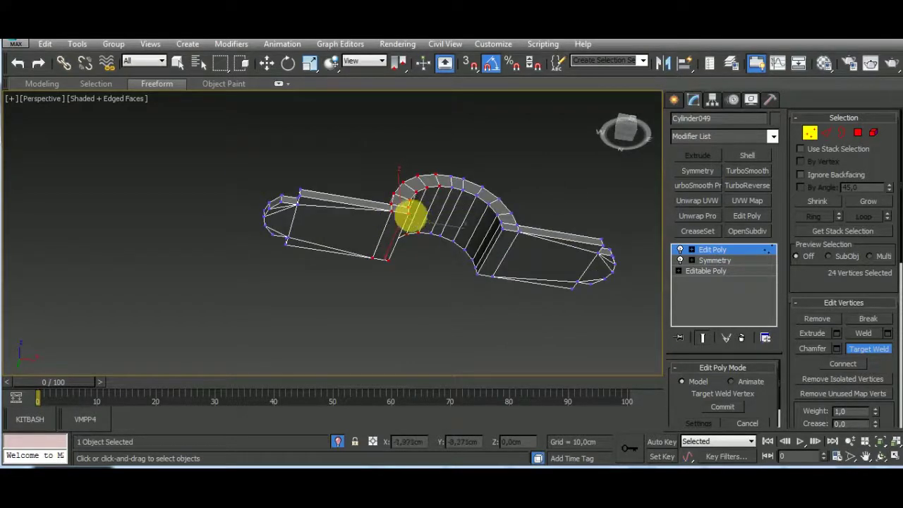
click(408, 212)
click(390, 259)
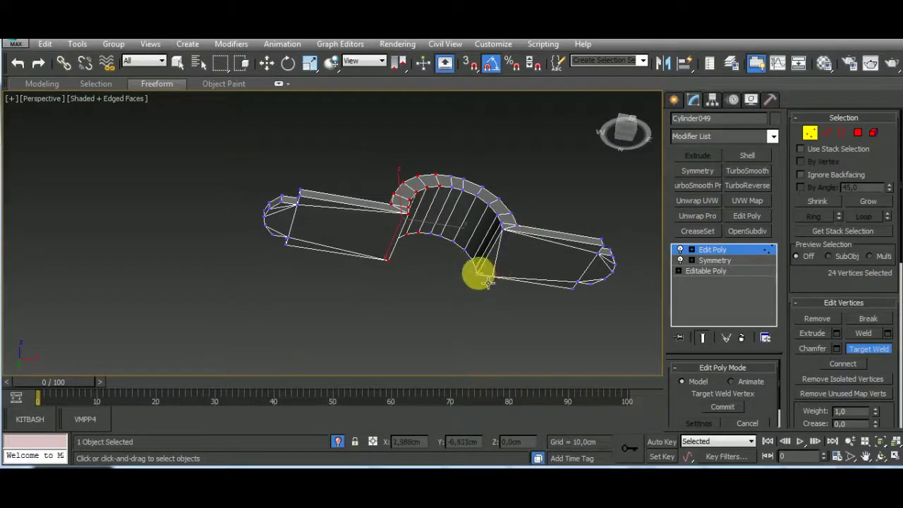
alt+middle_drag(487, 282, 513, 343)
key(shift+z)
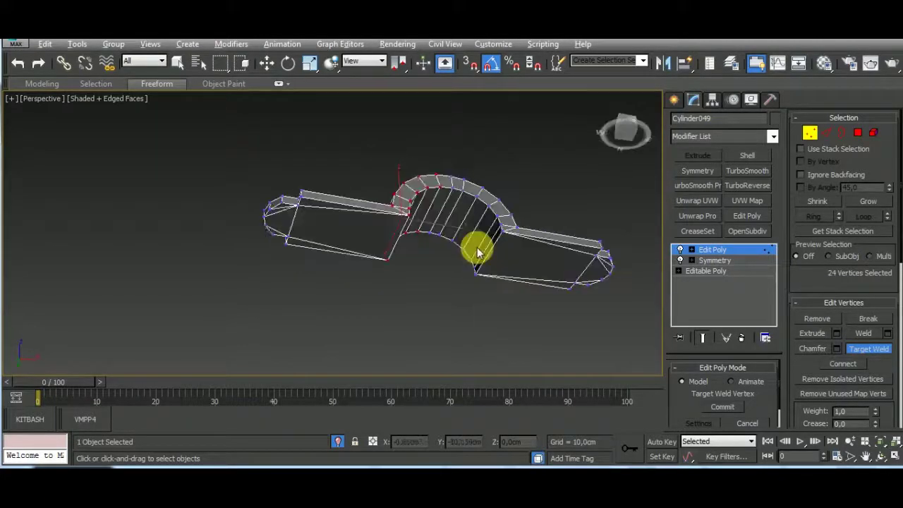
mouse_move(478, 252)
alt+middle_down()
mouse_move(353, 261)
mouse_move(524, 337)
mouse_move(500, 347)
alt+middle_up()
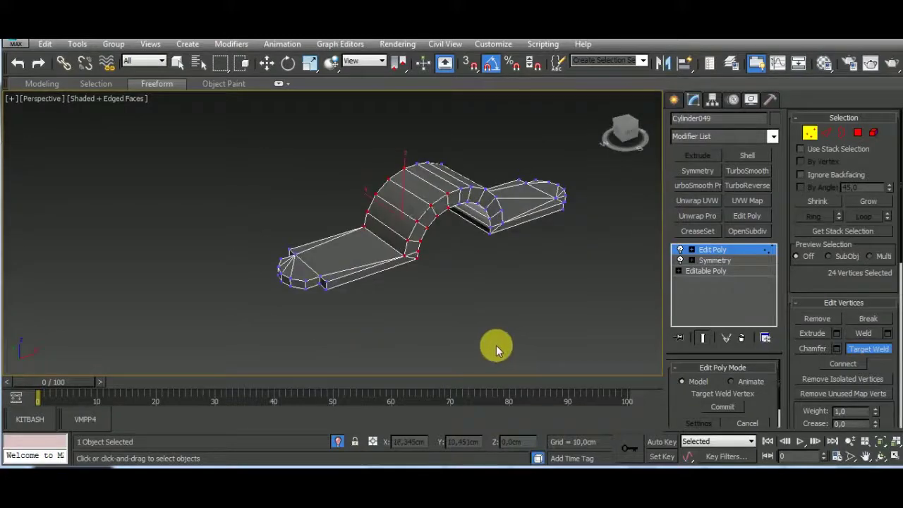
click(337, 442)
- Exit isolation, select Torus035 on the carriage and reduce its Segments to 16
key(w)
click(809, 133)
mouse_move(578, 262)
middle_down()
mouse_move(588, 276)
mouse_move(596, 204)
middle_up()
scroll(423, 191, up, 4)
click(346, 279)
drag(705, 403, 697, 356)
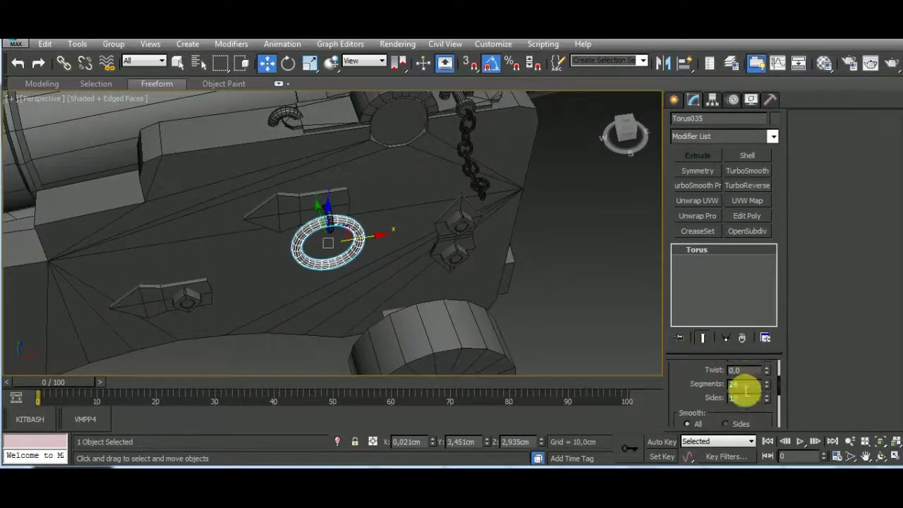
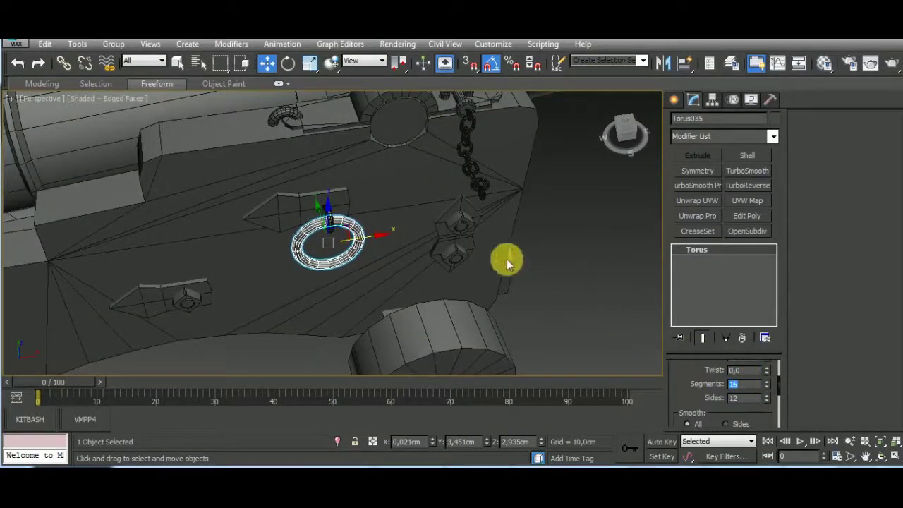
- Set the small top ring Torus030 to 16 segments
click(309, 201)
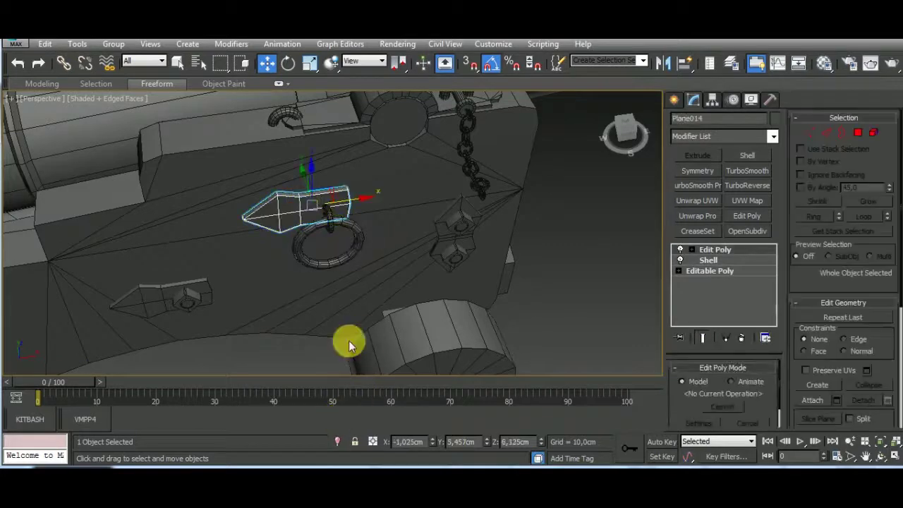
click(284, 119)
drag(736, 373, 682, 399)
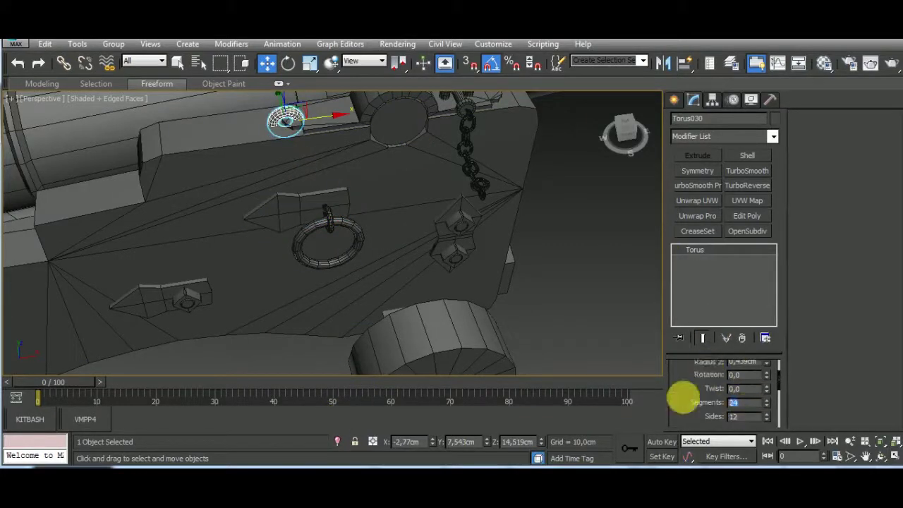
text(6)
key(Return)
- Check the ring at the chain top, then select the pointed bracket plate
middle_drag(557, 270, 577, 344)
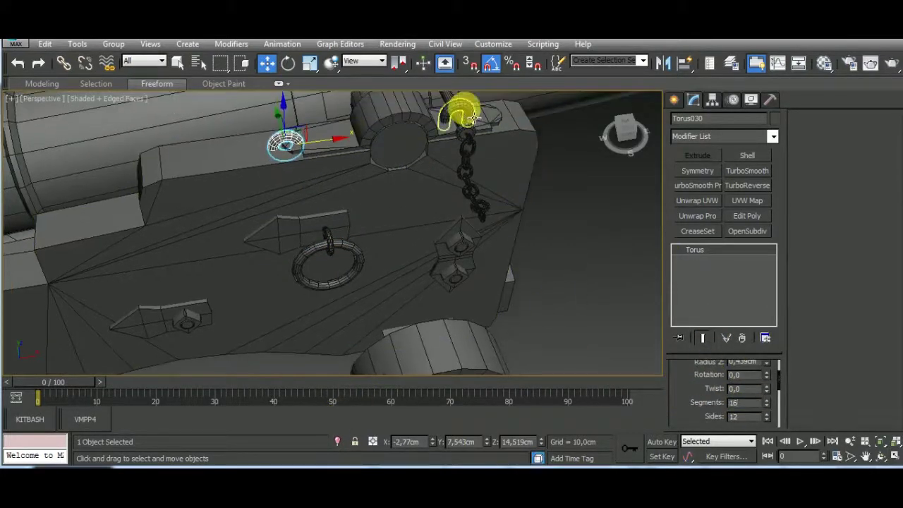
click(471, 118)
mouse_move(584, 288)
middle_down()
mouse_move(581, 301)
mouse_move(596, 275)
mouse_move(528, 292)
middle_up()
scroll(598, 275, down, 5)
scroll(489, 268, up, 5)
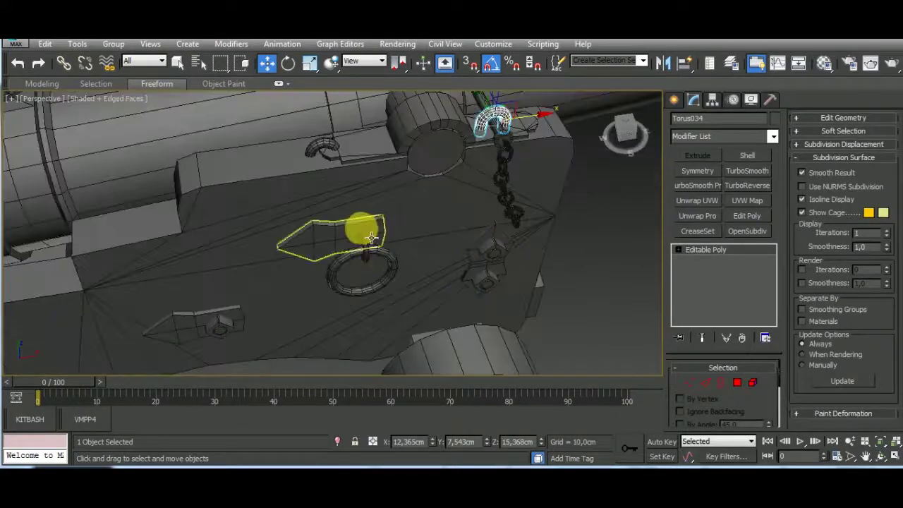
click(370, 237)
- Isolate the bracket plate and target-weld its middle vertex onto the top-middle vertex
key(z)
scroll(434, 269, down, 2)
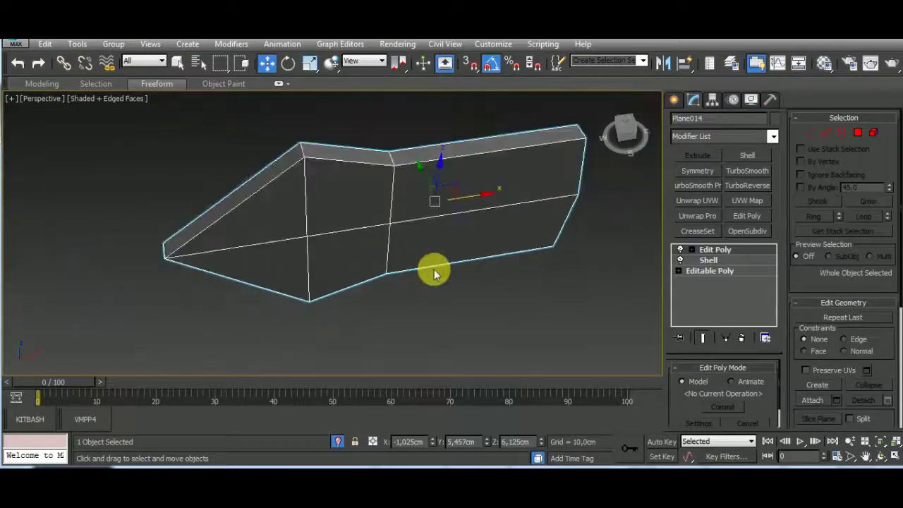
click(810, 132)
click(869, 349)
click(577, 193)
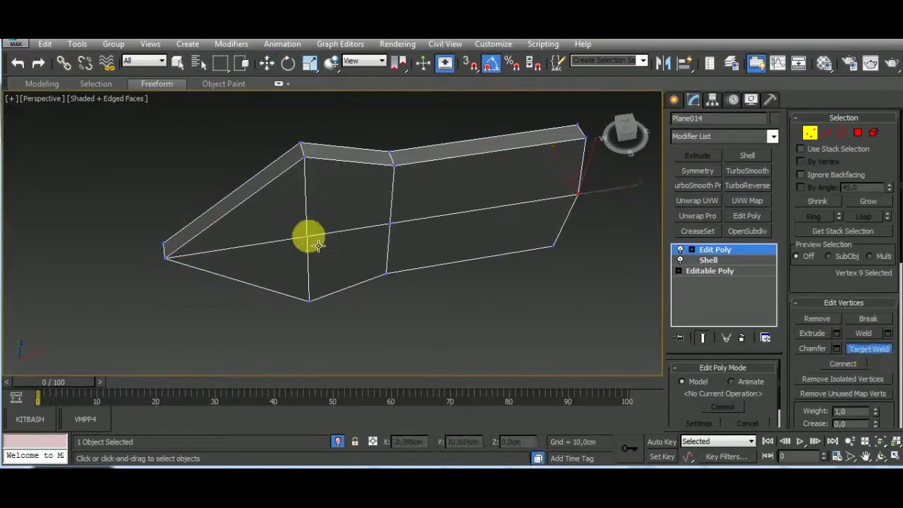
click(388, 224)
click(393, 165)
- Weld the left face's middle vertex onto the top corner, then exit vertex editing and isolation
scroll(436, 247, down, 2)
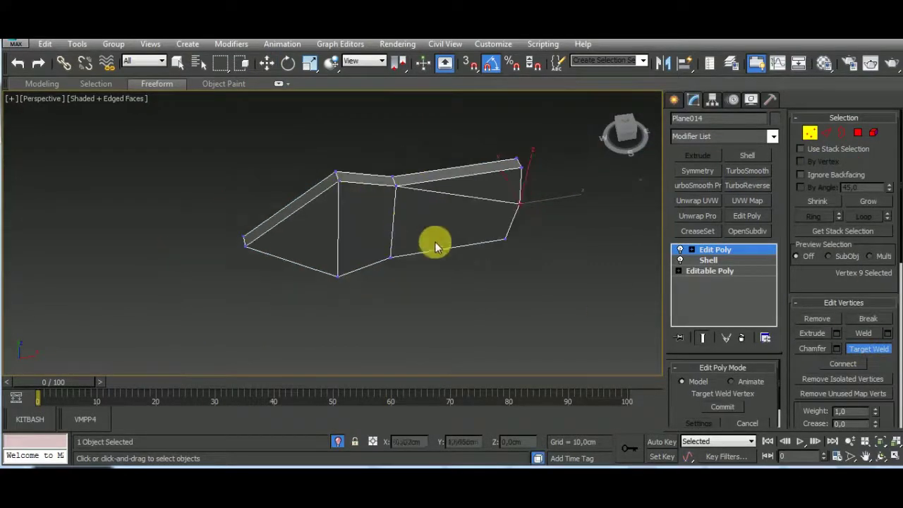
mouse_move(435, 247)
alt+middle_down()
mouse_move(273, 223)
mouse_move(444, 204)
alt+middle_up()
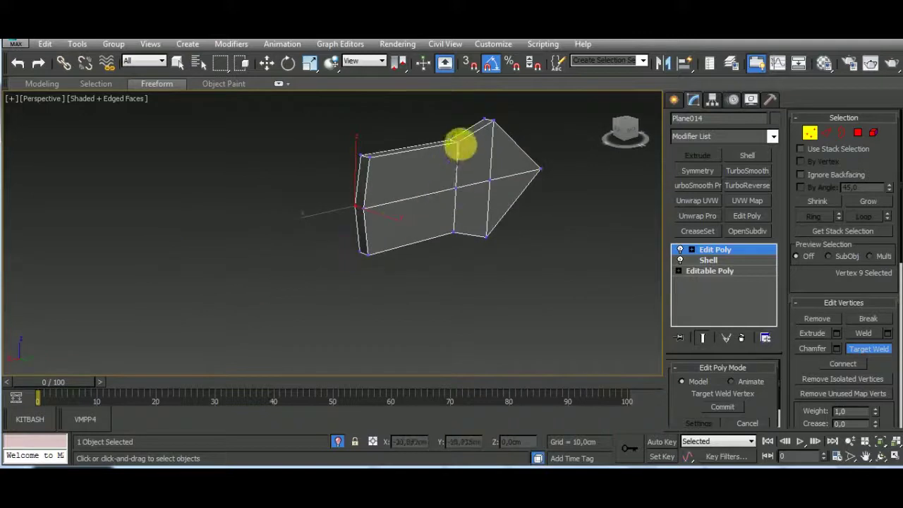
click(459, 142)
mouse_move(482, 185)
alt+middle_down()
mouse_move(548, 221)
mouse_move(512, 222)
mouse_move(504, 313)
alt+middle_up()
key(w)
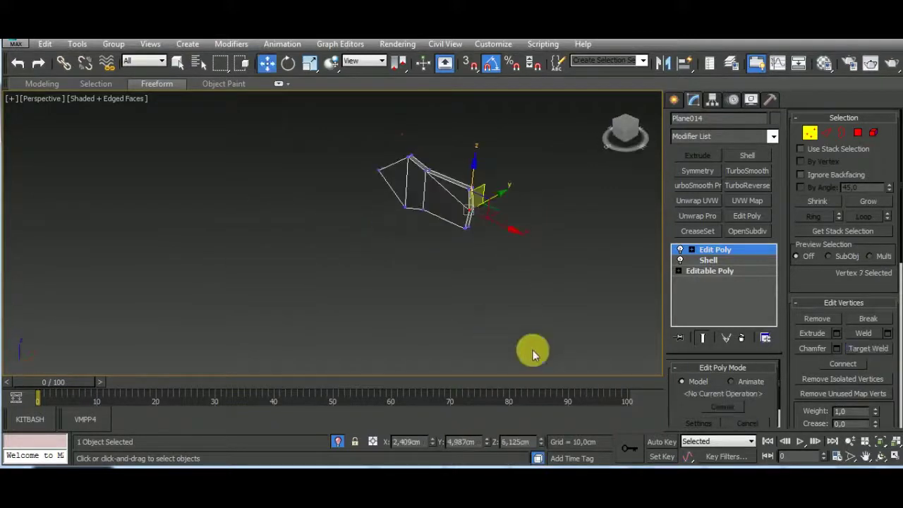
click(711, 251)
click(345, 435)
click(374, 256)
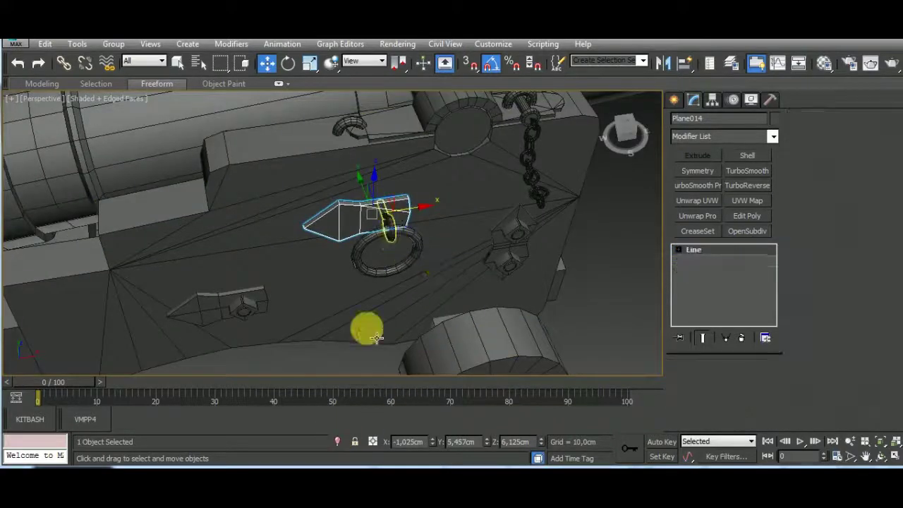
- Isolate the looped hook and convert it to an Editable Poly
click(336, 440)
alt+middle_drag(403, 327, 635, 285)
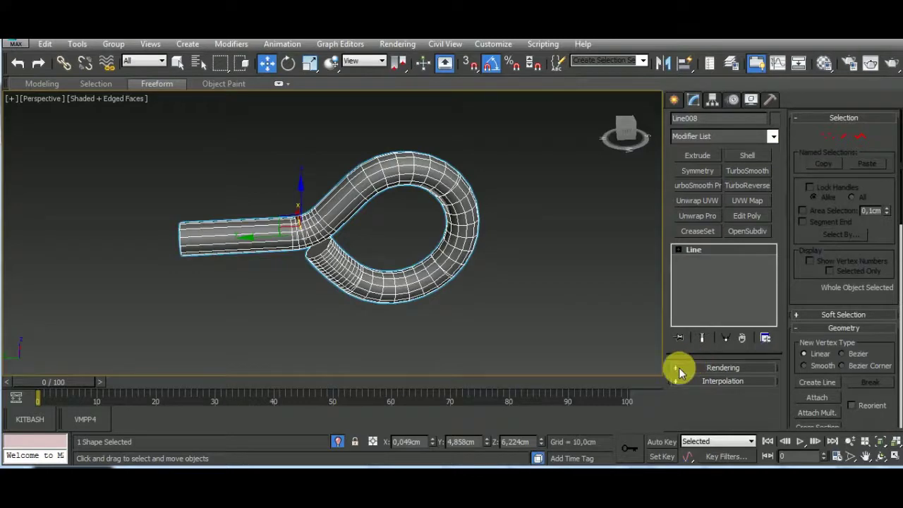
right_click(701, 248)
click(741, 355)
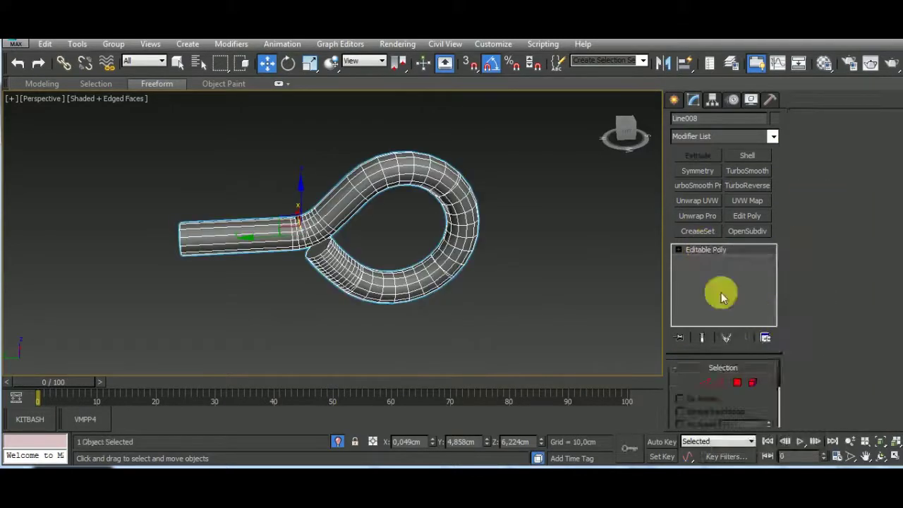
- Remove the edge loops near the tube opening
key(2)
scroll(426, 322, up, 5)
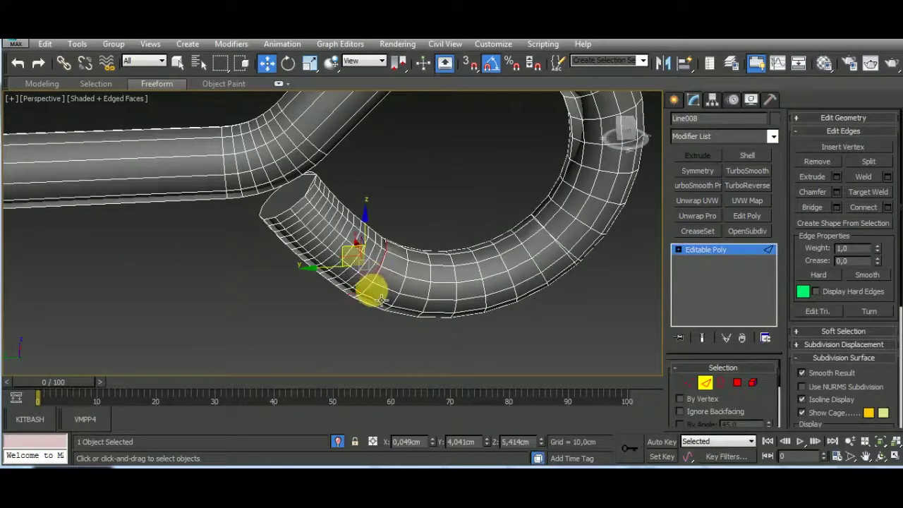
click(817, 161)
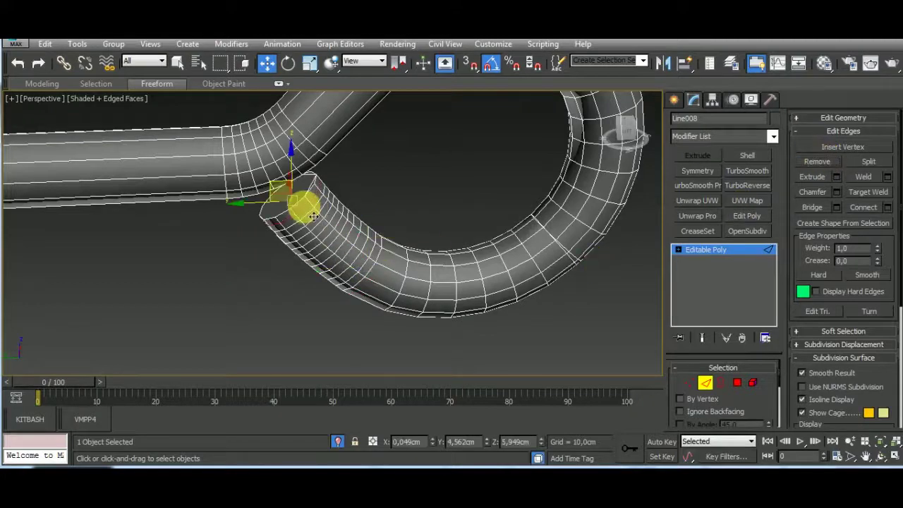
drag(321, 233, 363, 261)
click(804, 373)
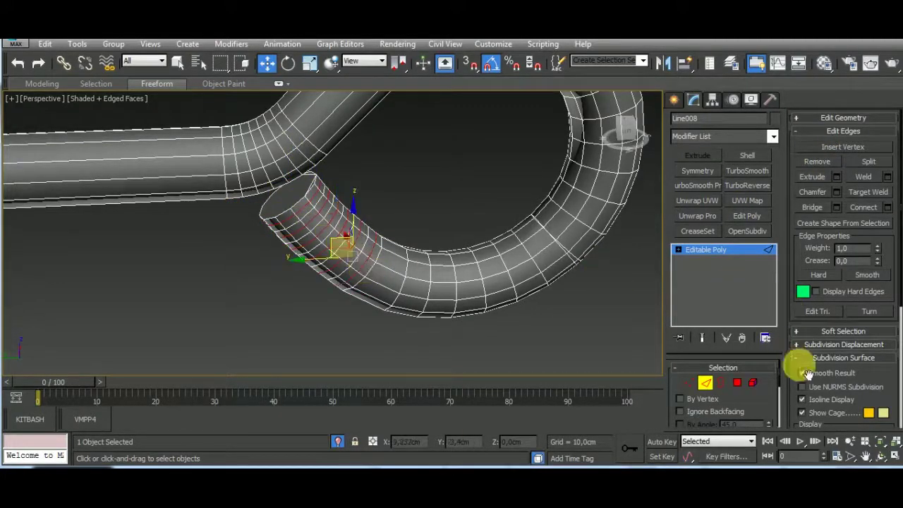
click(811, 162)
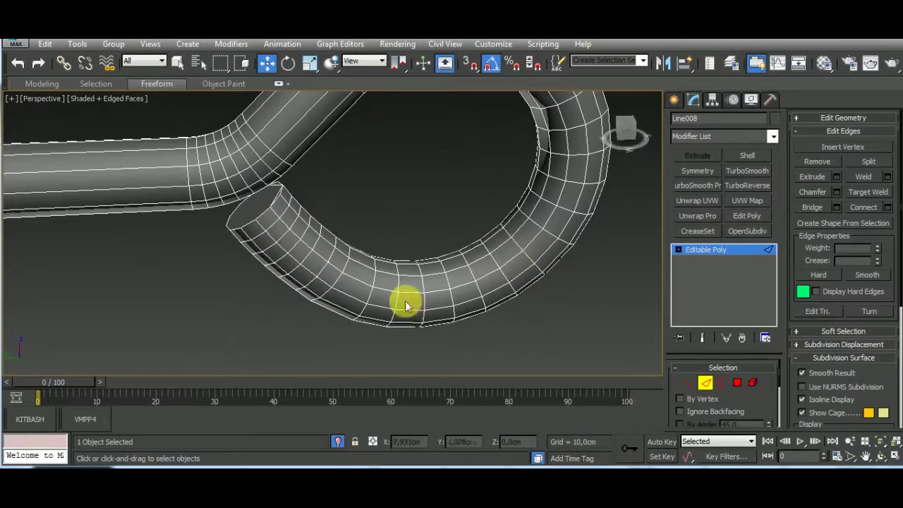
double_click(332, 276)
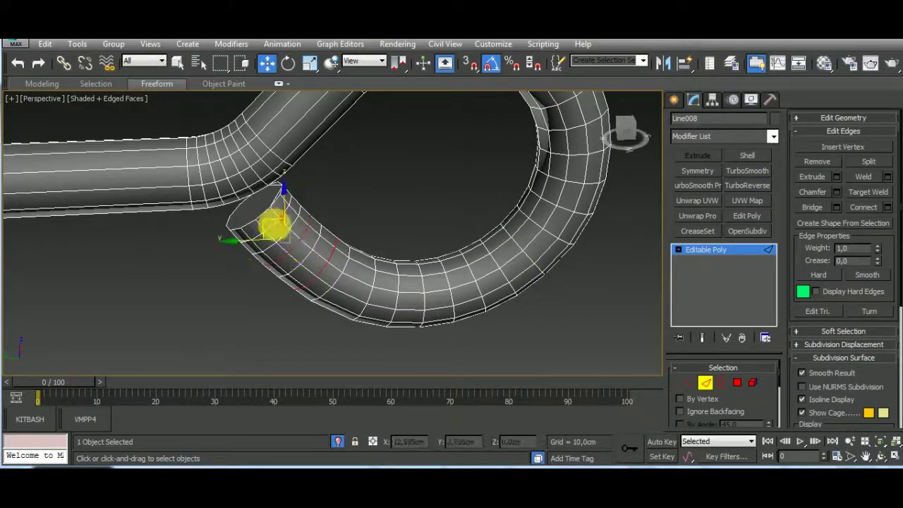
click(817, 161)
- Remove the ring edge loops along the lower tube, bottom and top-right of the loop
double_click(388, 318)
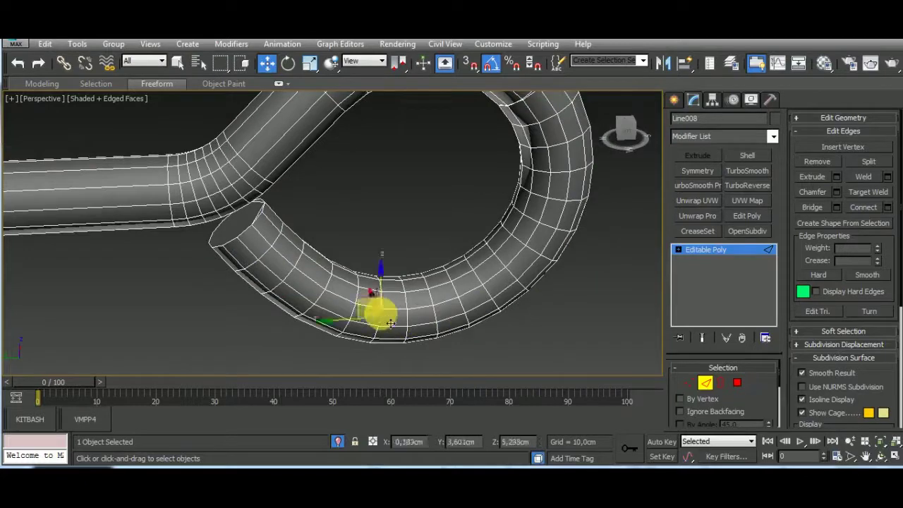
ctrl+double_click(437, 313)
ctrl+double_click(489, 292)
ctrl+double_click(528, 248)
ctrl+double_click(558, 201)
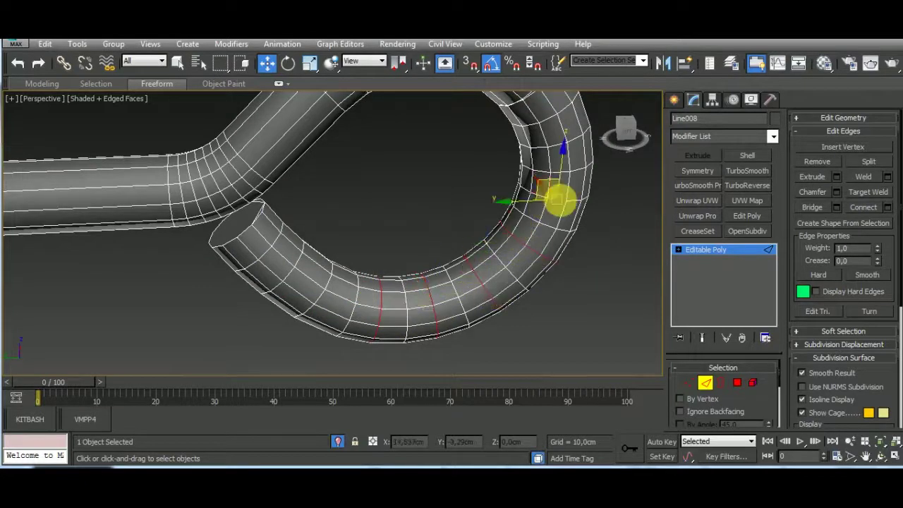
ctrl+double_click(561, 148)
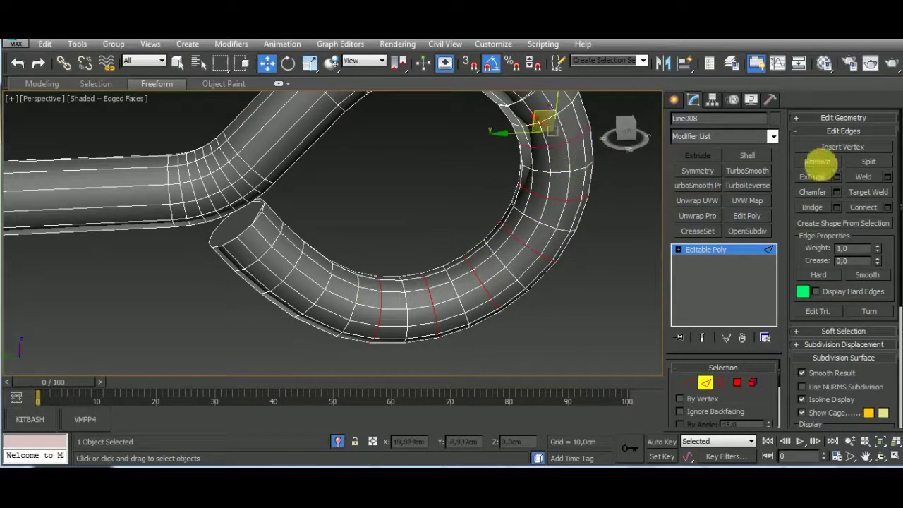
scroll(555, 338, down, 5)
mouse_move(555, 338)
alt+middle_down()
mouse_move(569, 317)
mouse_move(562, 281)
mouse_move(413, 347)
alt+middle_up()
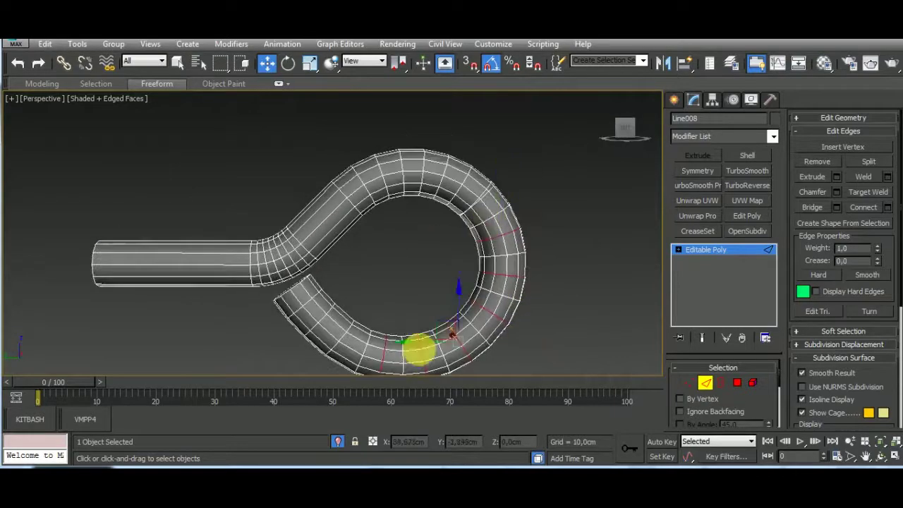
ctrl+double_click(362, 347)
ctrl+double_click(399, 355)
mouse_move(634, 272)
alt+middle_down()
mouse_move(585, 280)
mouse_move(550, 254)
mouse_move(489, 272)
alt+middle_up()
ctrl+double_click(492, 203)
click(812, 162)
- Remove the top edge loop and the loop at the tube joint
ctrl+double_click(403, 234)
click(833, 162)
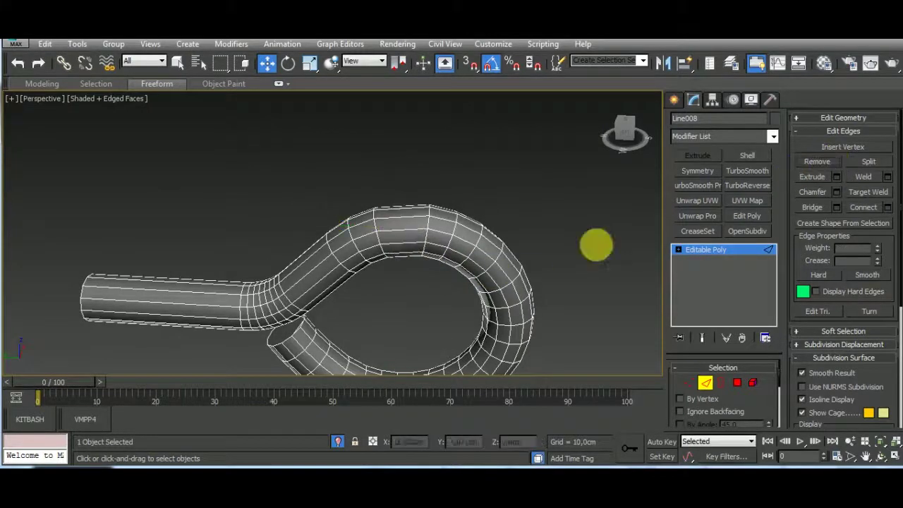
ctrl+double_click(359, 276)
scroll(398, 256, up, 2)
scroll(333, 257, up, 2)
double_click(353, 251)
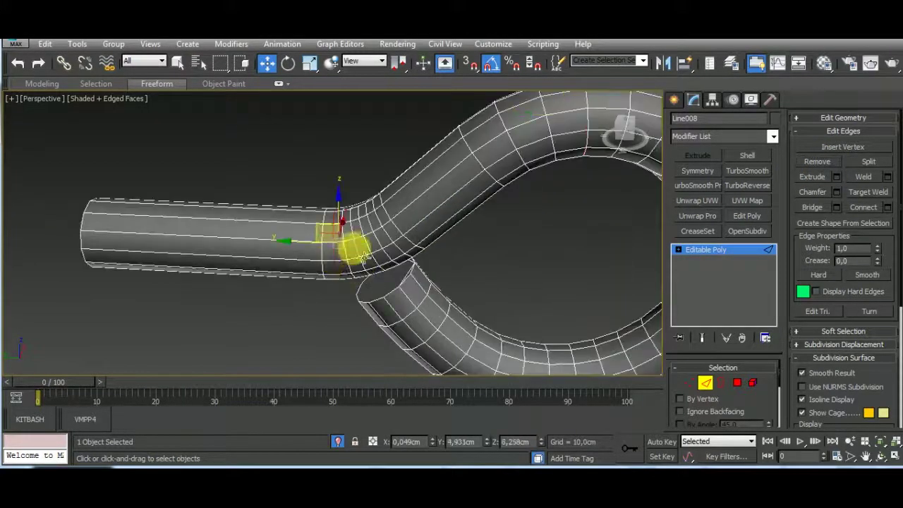
click(811, 161)
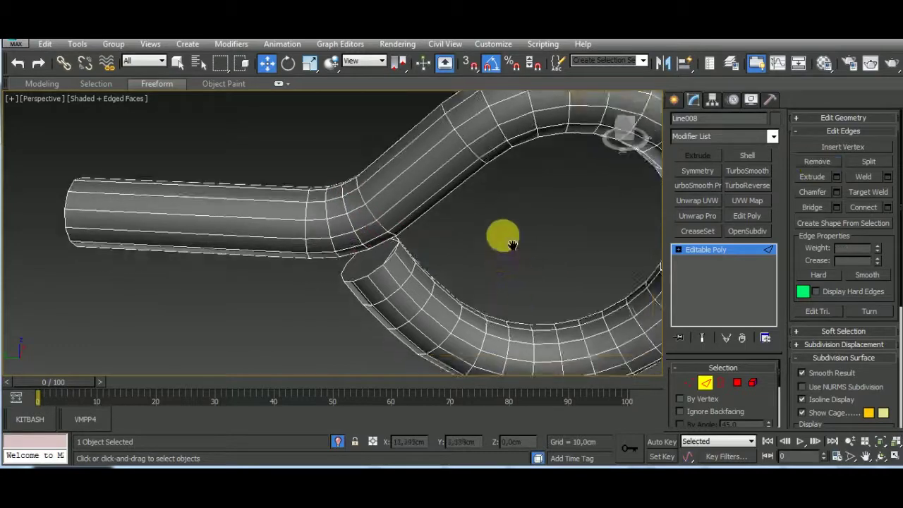
- Select the tube's end-cap polygon at polygon level
middle_drag(504, 285, 469, 243)
scroll(469, 242, down, 2)
alt+middle_drag(539, 242, 619, 268)
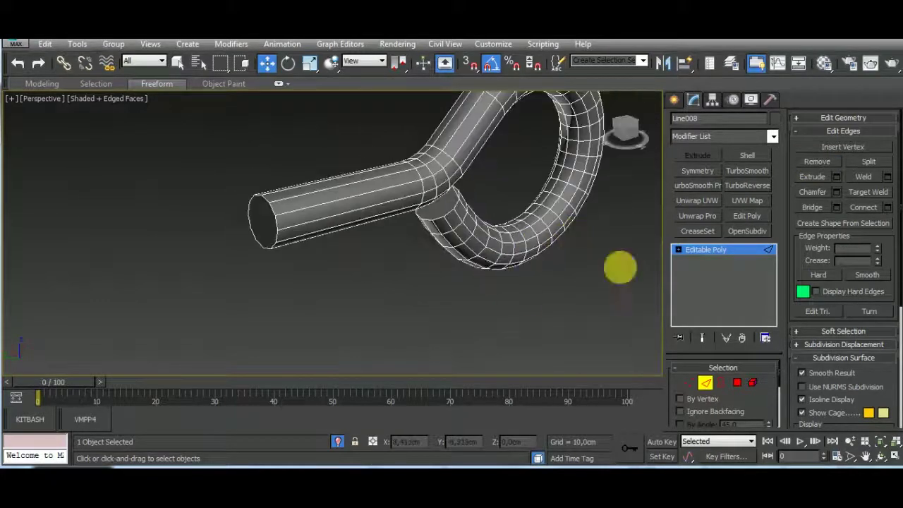
click(735, 383)
scroll(423, 230, up, 2)
scroll(452, 212, up, 2)
click(466, 198)
mouse_move(467, 193)
alt+middle_down()
mouse_move(577, 267)
mouse_move(362, 171)
alt+middle_up()
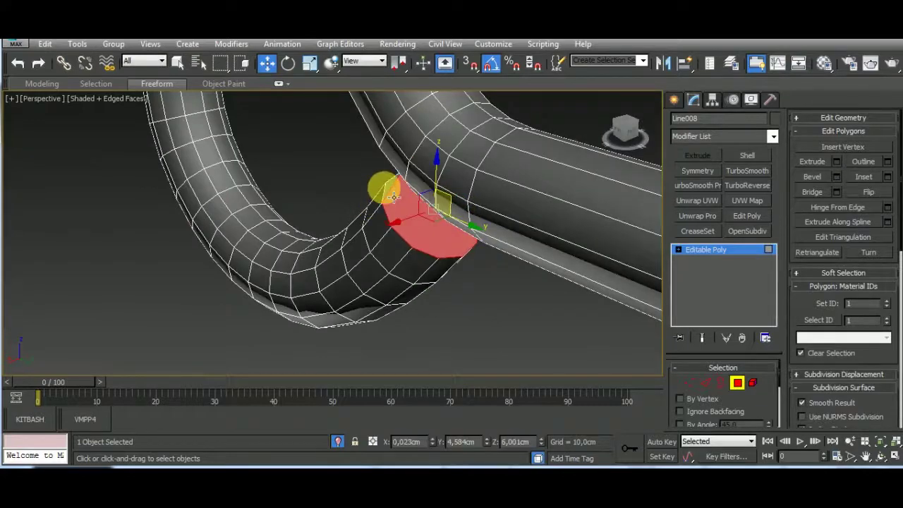
- Delete the end-cap polygon and re-cap the open border with a new polygon
key(Delete)
click(721, 382)
click(418, 248)
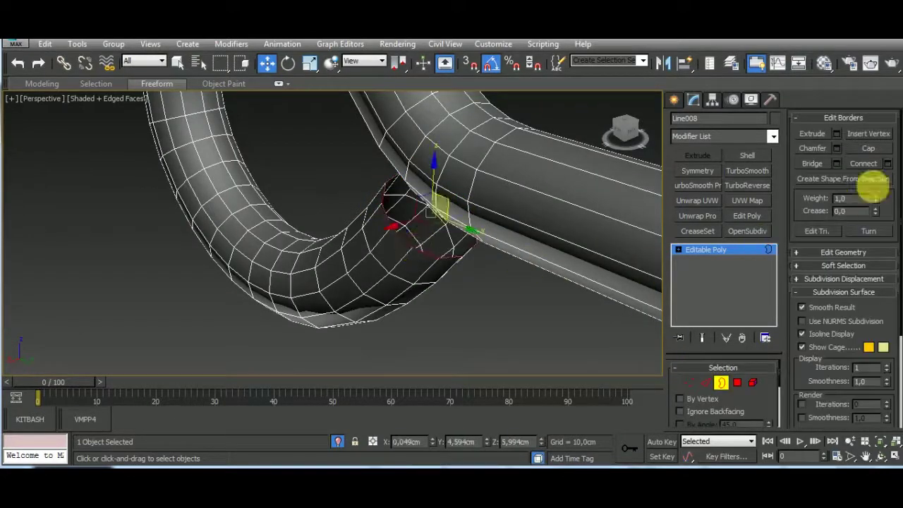
click(867, 148)
click(736, 383)
click(431, 244)
- Select both tube end caps and collapse each to a single centre point
mouse_move(432, 244)
alt+middle_down()
mouse_move(383, 276)
mouse_move(551, 261)
alt+middle_up()
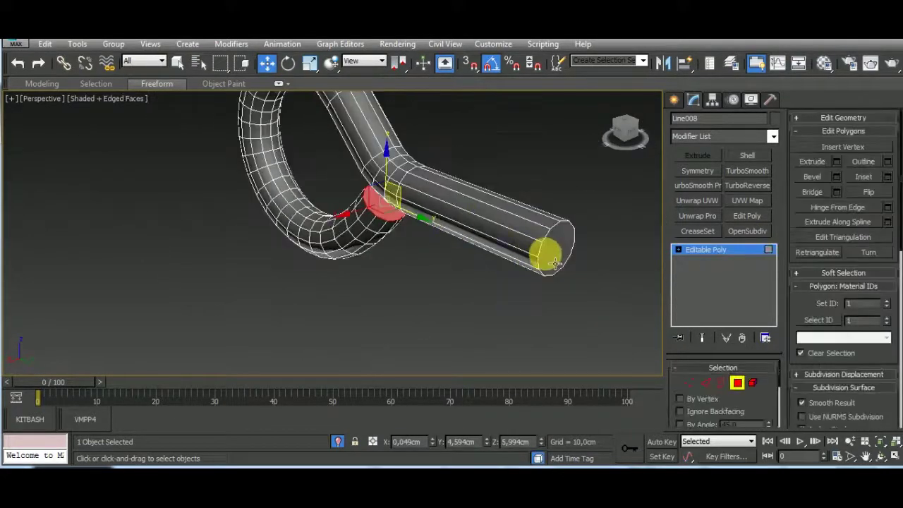
click(554, 261)
click(888, 176)
click(346, 272)
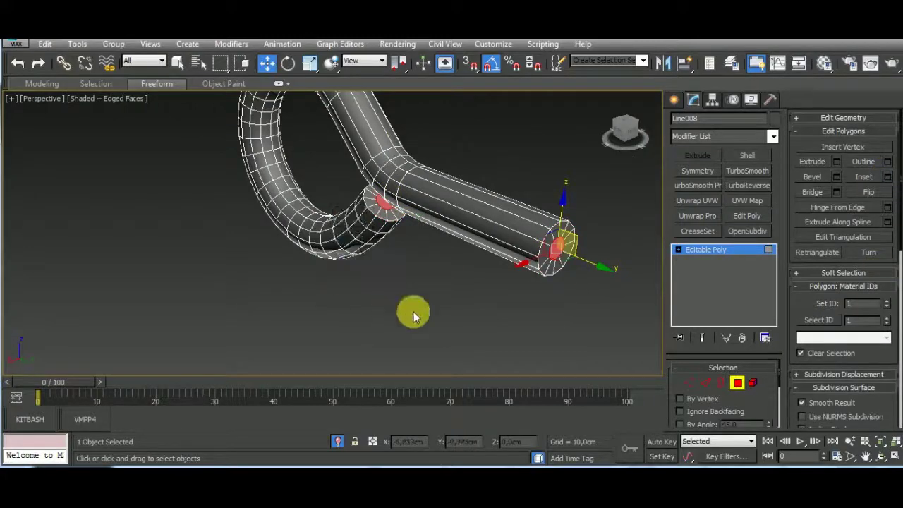
right_click(413, 312)
click(383, 161)
- Switch to edge level and select an edge loop on the tube's curve
alt+middle_drag(475, 283, 513, 285)
key(2)
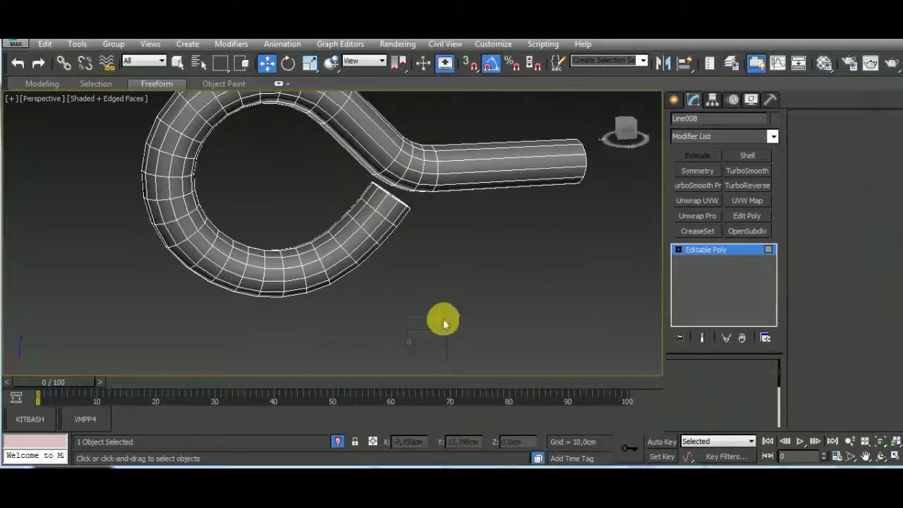
alt+middle_drag(439, 318, 383, 292)
click(339, 295)
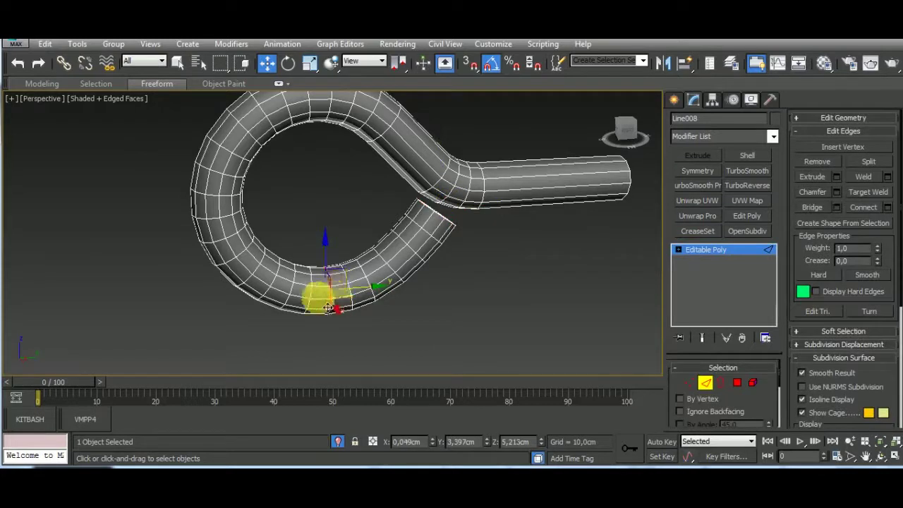
- Remove six ring edge loops along the left and upper-left of the tube
ctrl+click(293, 290)
ctrl+click(261, 271)
ctrl+click(233, 237)
ctrl+click(221, 198)
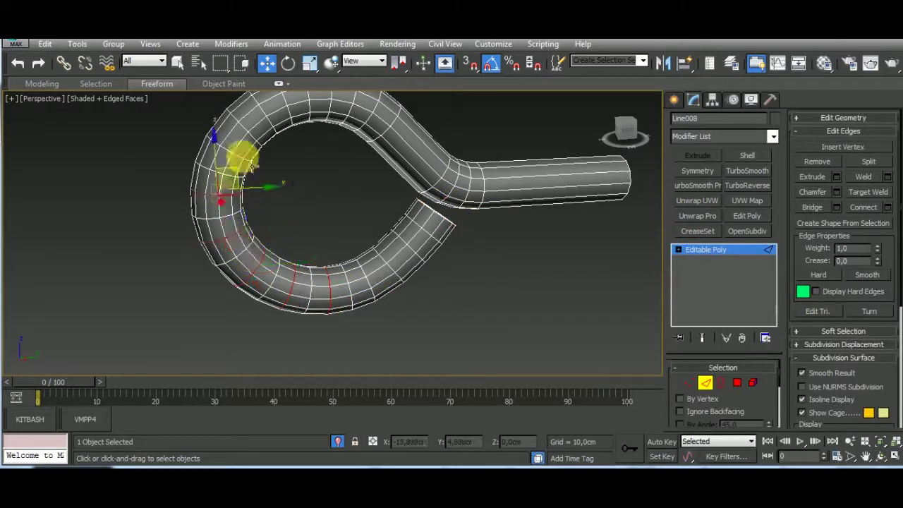
ctrl+click(244, 156)
ctrl+click(258, 117)
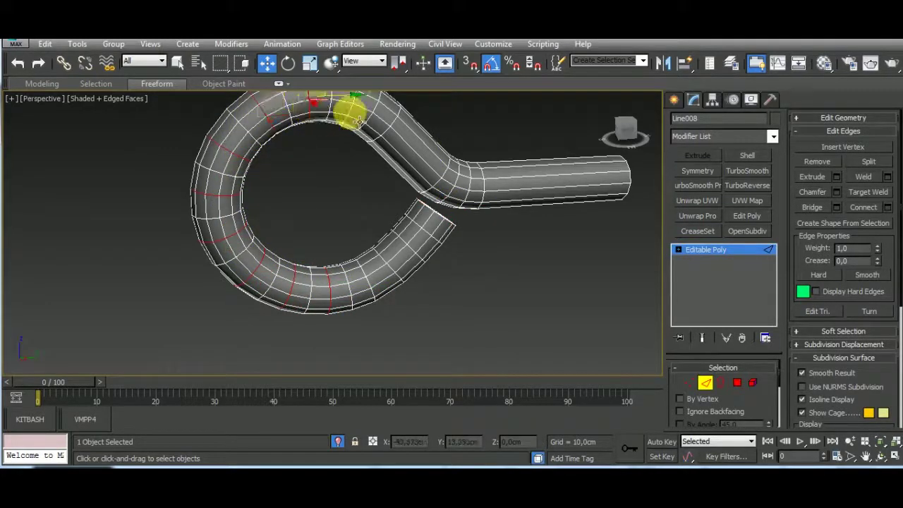
click(817, 158)
- Select edge loops on the upper bend and the bend-to-straight junction
alt+middle_drag(526, 279, 494, 294)
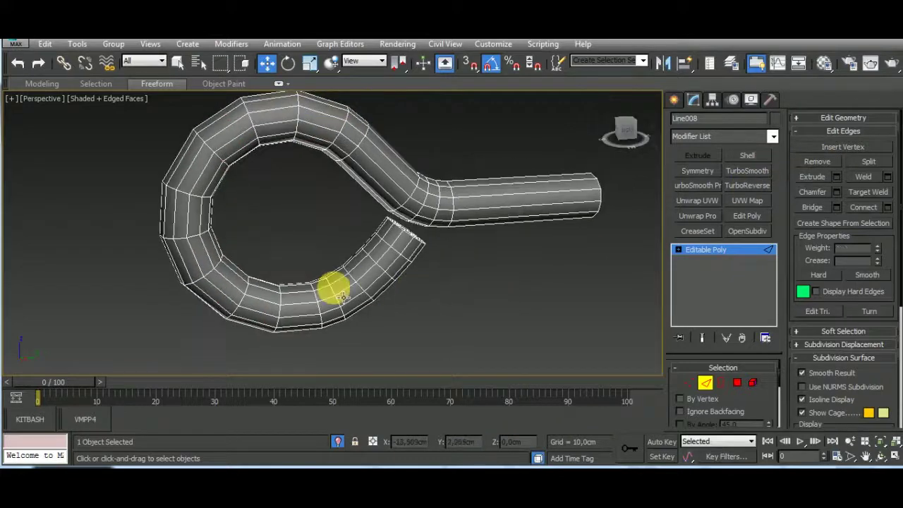
alt+middle_drag(615, 252, 512, 310)
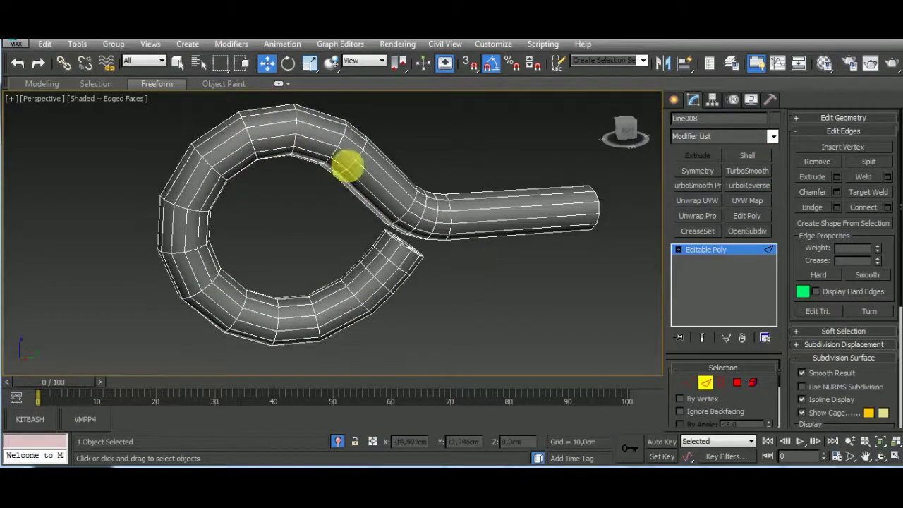
double_click(347, 161)
alt+middle_drag(557, 268, 419, 181)
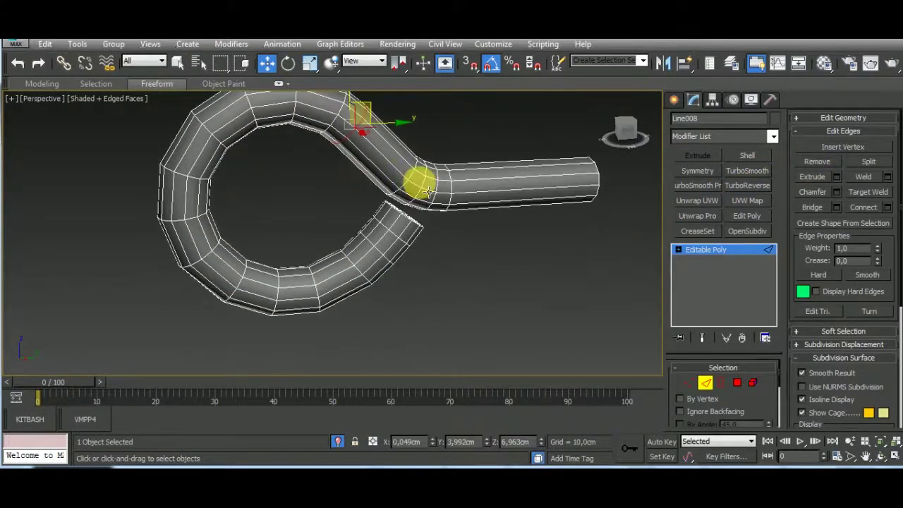
double_click(420, 177)
mouse_move(494, 180)
alt+middle_down()
mouse_move(463, 222)
mouse_move(468, 270)
alt+middle_up()
scroll(429, 210, up, 3)
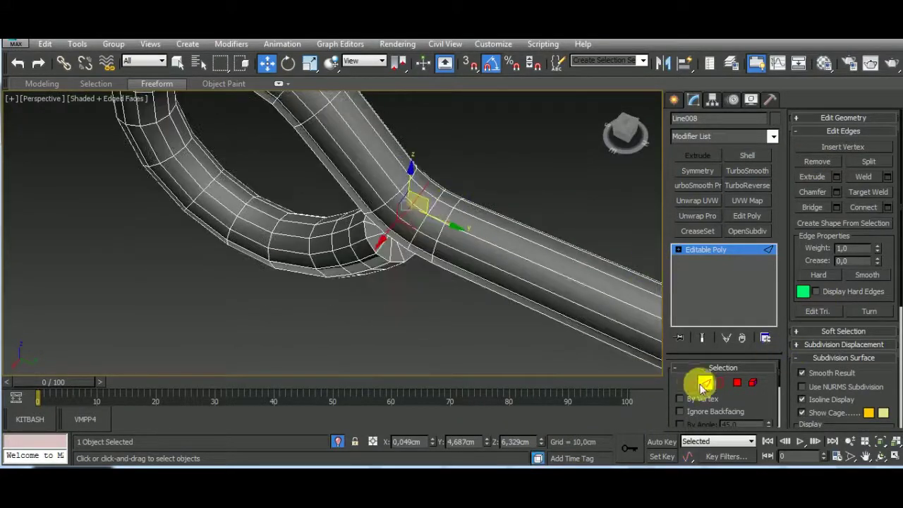
click(689, 382)
alt+middle_drag(536, 268, 463, 208)
click(704, 382)
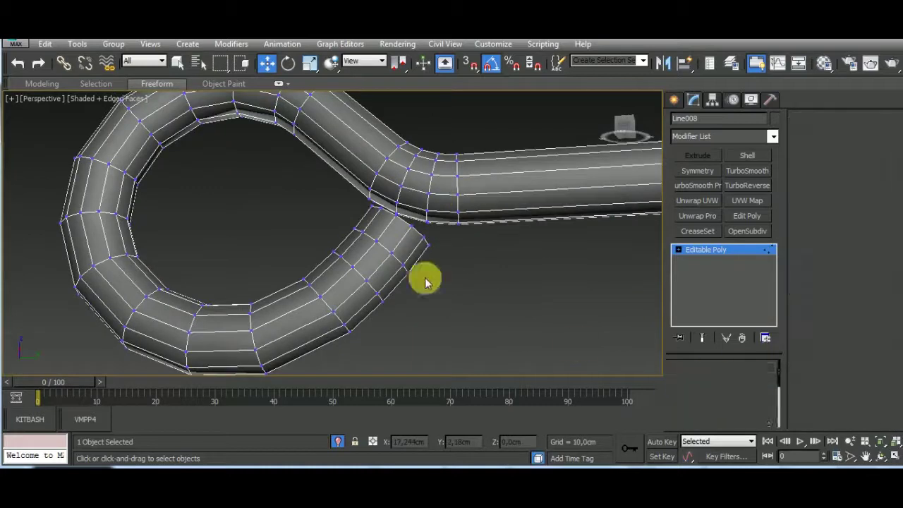
- Clear the edge selection and reselect the loop at the tube junction
click(384, 235)
click(586, 303)
scroll(494, 242, down, 5)
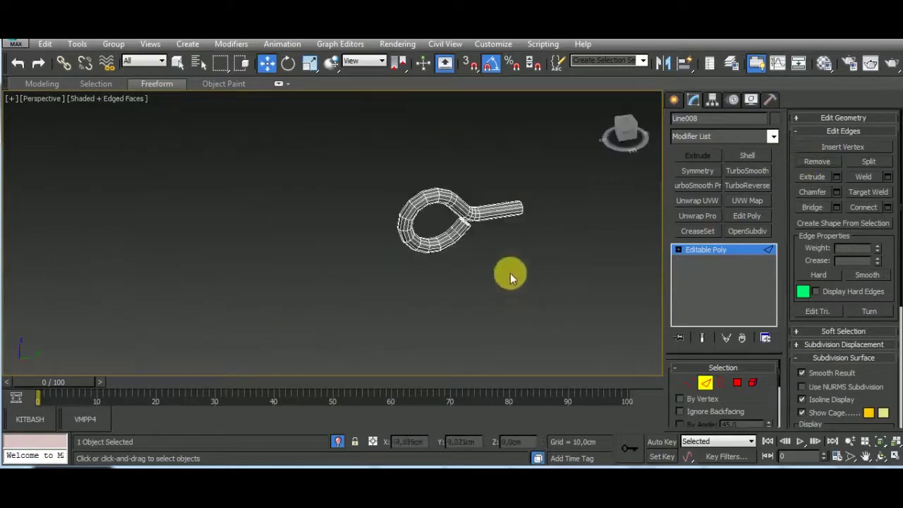
scroll(510, 273, up, 5)
alt+middle_drag(433, 221, 534, 325)
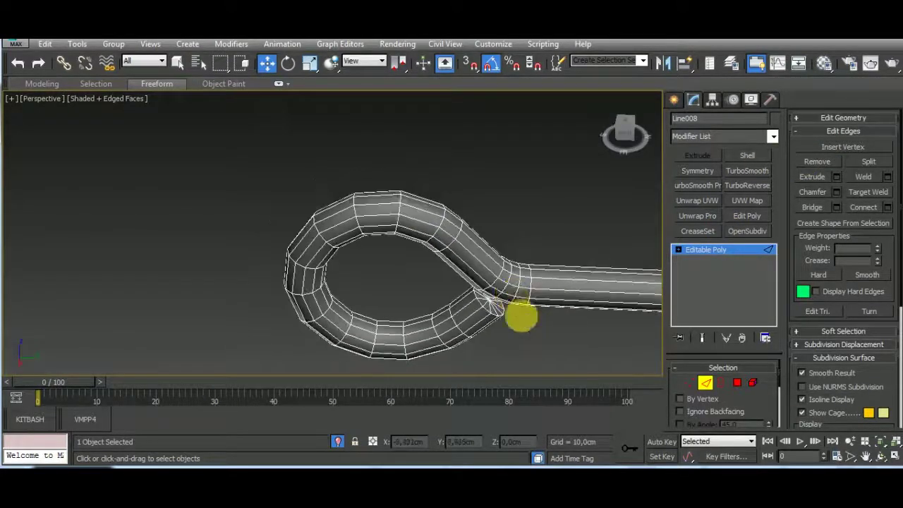
scroll(520, 315, up, 2)
scroll(508, 258, up, 2)
double_click(503, 260)
scroll(546, 254, down, 2)
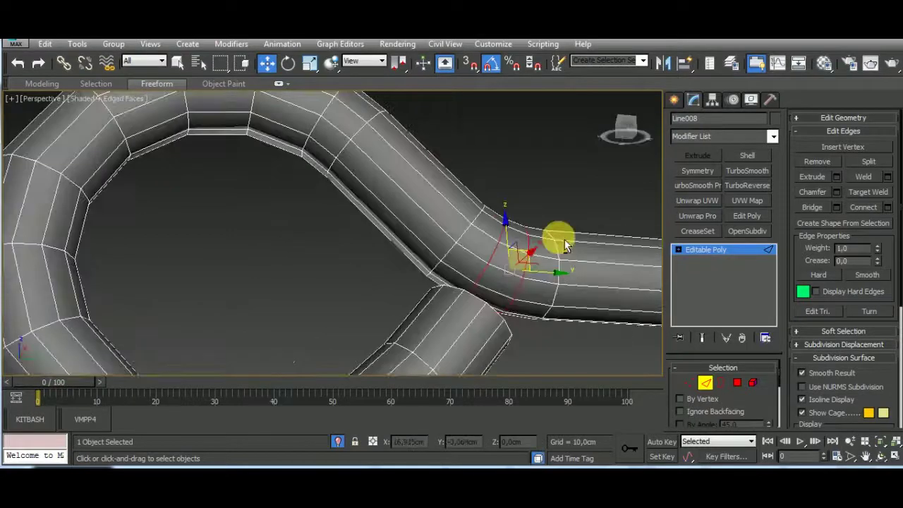
scroll(518, 226, down, 2)
scroll(518, 226, down, 2)
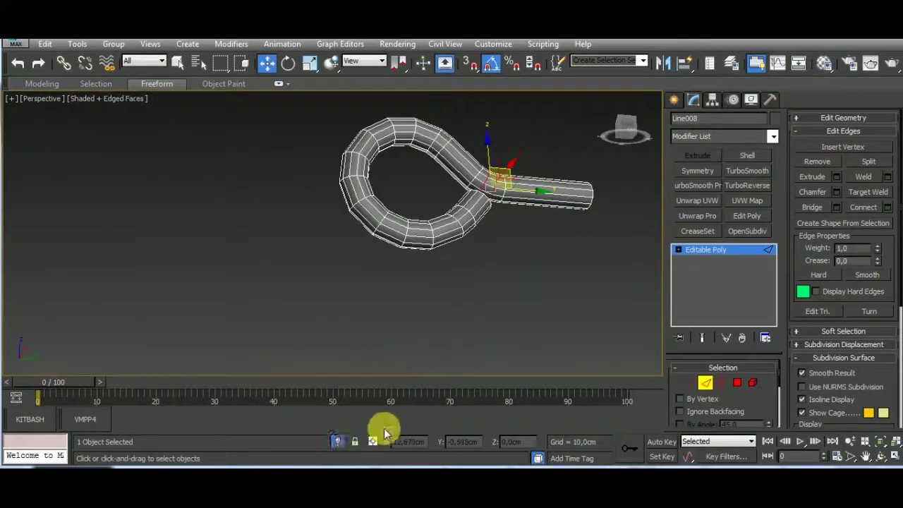
- Exit isolation and edge sub-object mode to show the full cannon model
click(338, 442)
click(704, 382)
alt+middle_drag(604, 299, 456, 236)
- Isolate the Plane013 bracket and convert it to an Editable Poly
scroll(460, 227, up, 3)
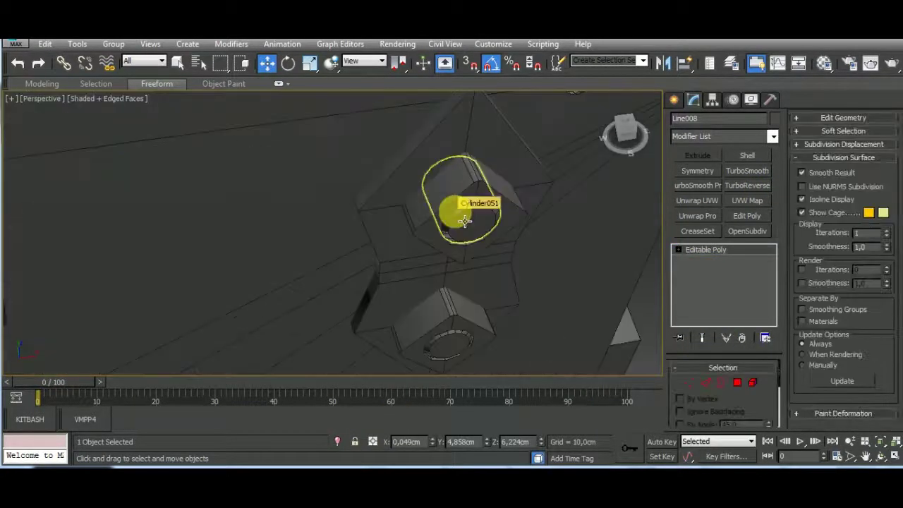
scroll(466, 211, down, 3)
click(402, 302)
click(337, 442)
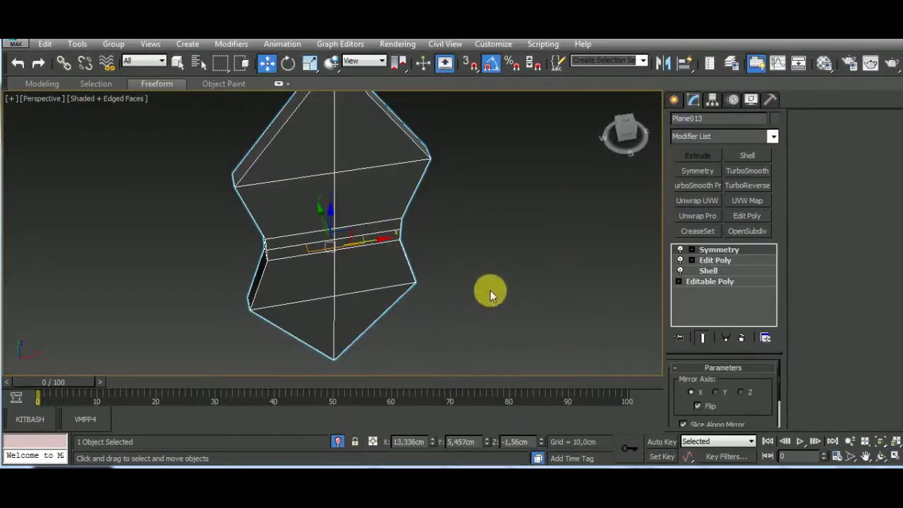
right_click(407, 175)
click(570, 313)
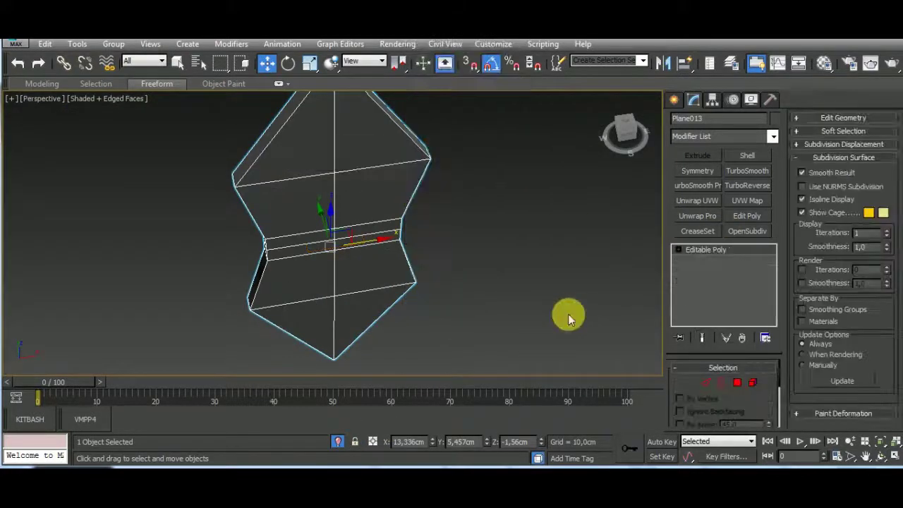
- Target-weld the top-middle vertex onto the top-left and the left-middle vertex onto the centre
click(704, 382)
mouse_move(579, 282)
alt+middle_down()
mouse_move(529, 255)
mouse_move(440, 258)
mouse_move(553, 286)
alt+middle_up()
key(1)
click(868, 163)
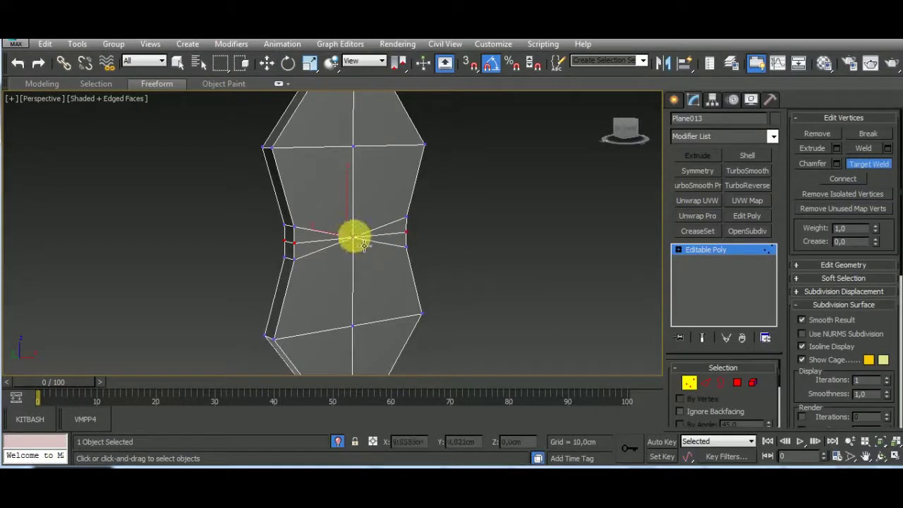
click(353, 147)
click(270, 148)
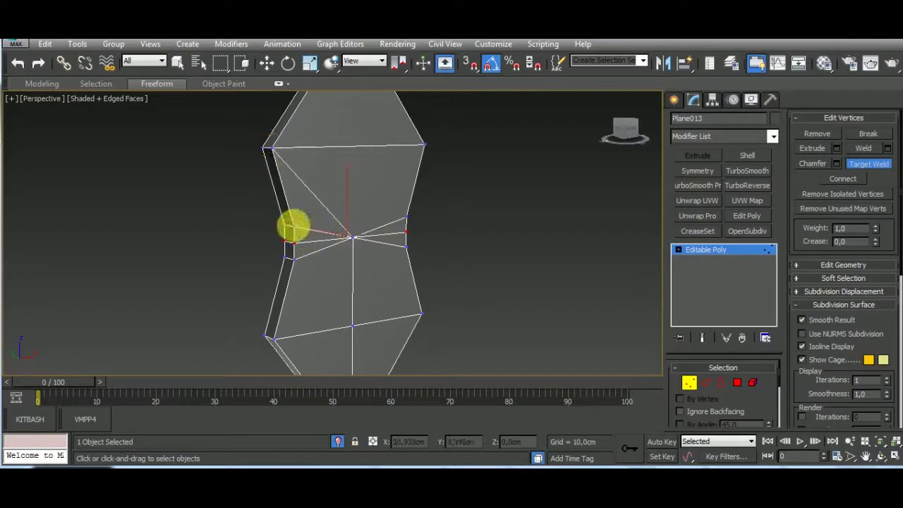
click(299, 244)
click(302, 237)
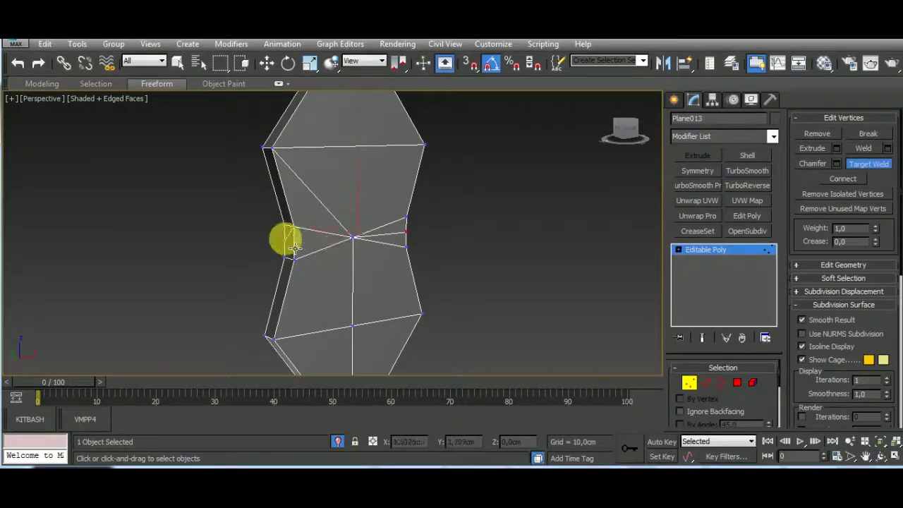
- Weld the waist vertex onto the lower centre and the centre onto the top-centre, then check flatness
click(285, 225)
mouse_move(409, 224)
alt+middle_down()
mouse_move(353, 272)
mouse_move(372, 247)
mouse_move(471, 245)
mouse_move(507, 256)
alt+middle_up()
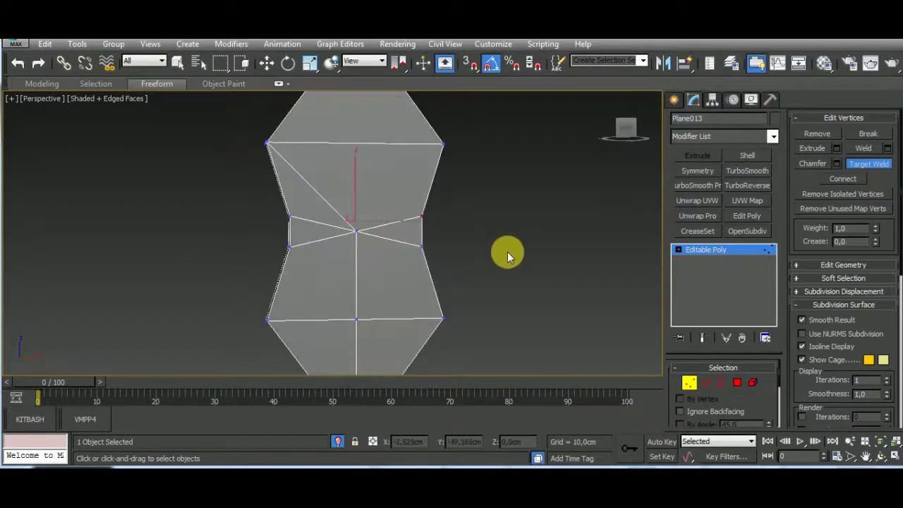
mouse_move(435, 256)
alt+middle_down()
mouse_move(472, 238)
mouse_move(415, 248)
mouse_move(488, 226)
mouse_move(353, 191)
alt+middle_up()
drag(354, 196, 356, 281)
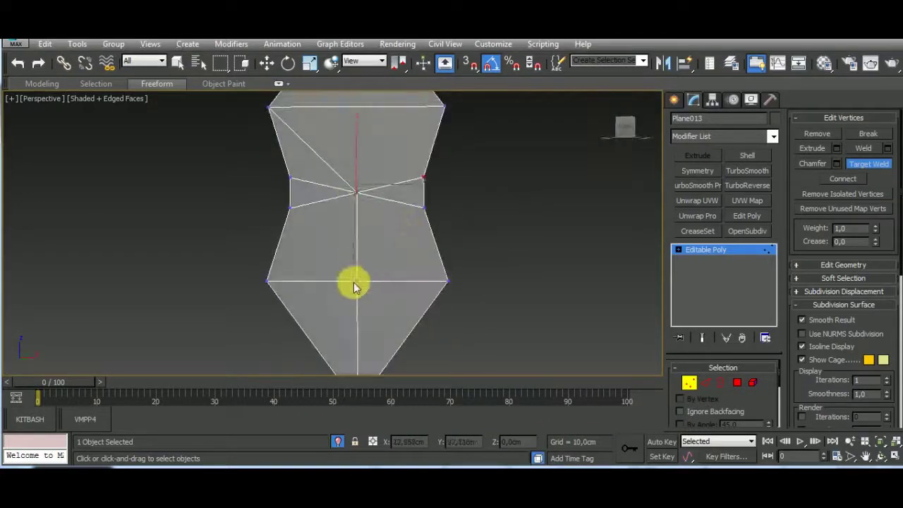
middle_drag(379, 303, 421, 259)
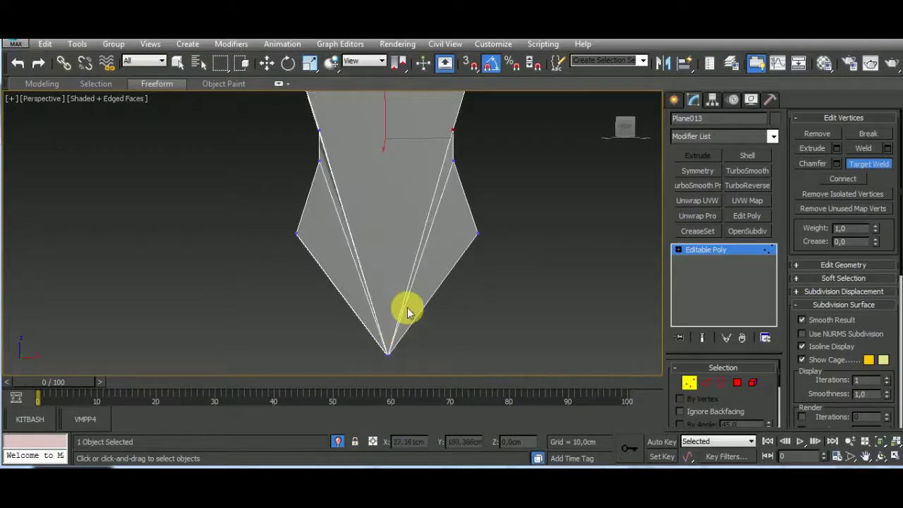
mouse_move(407, 306)
alt+middle_down()
mouse_move(503, 306)
mouse_move(402, 247)
alt+middle_up()
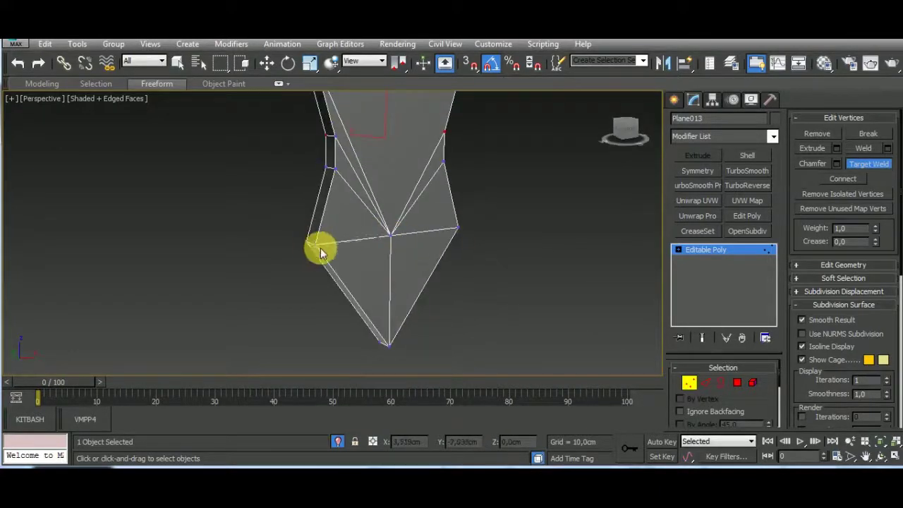
mouse_move(316, 246)
alt+middle_down()
mouse_move(373, 268)
mouse_move(540, 273)
alt+middle_up()
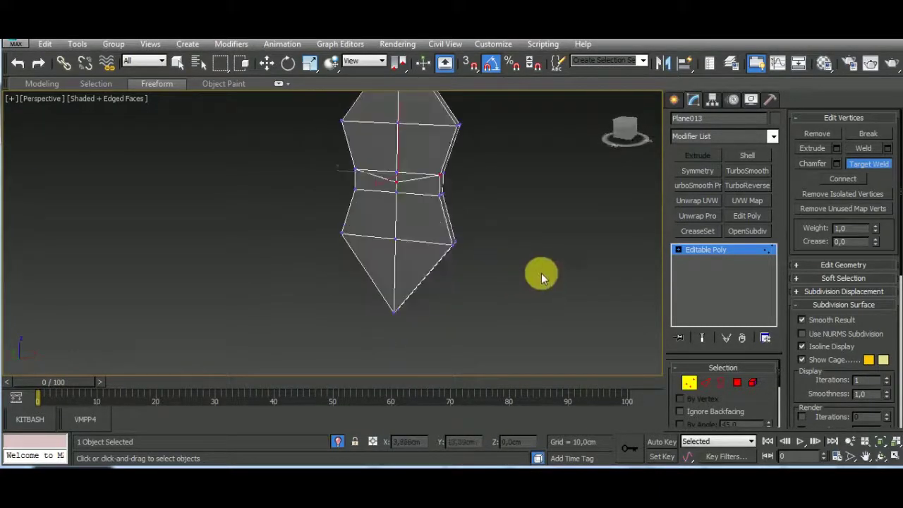
click(397, 130)
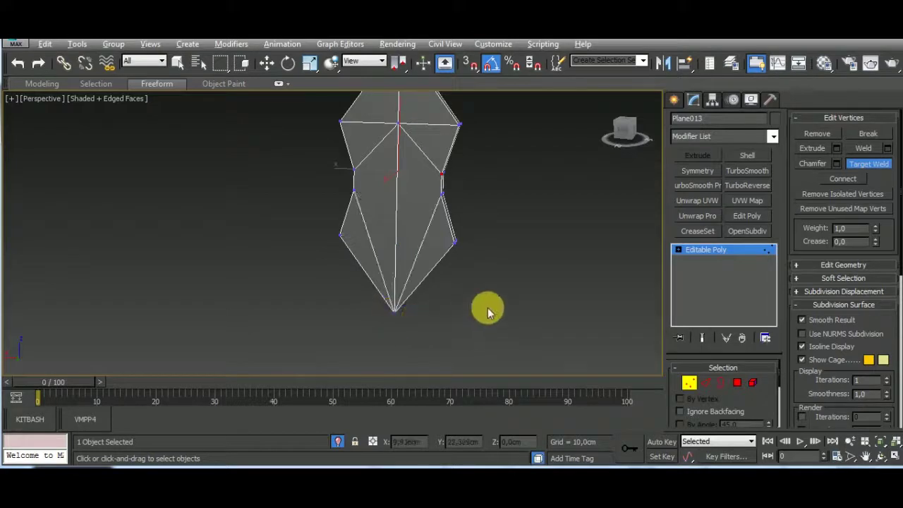
alt+middle_drag(439, 318, 397, 204)
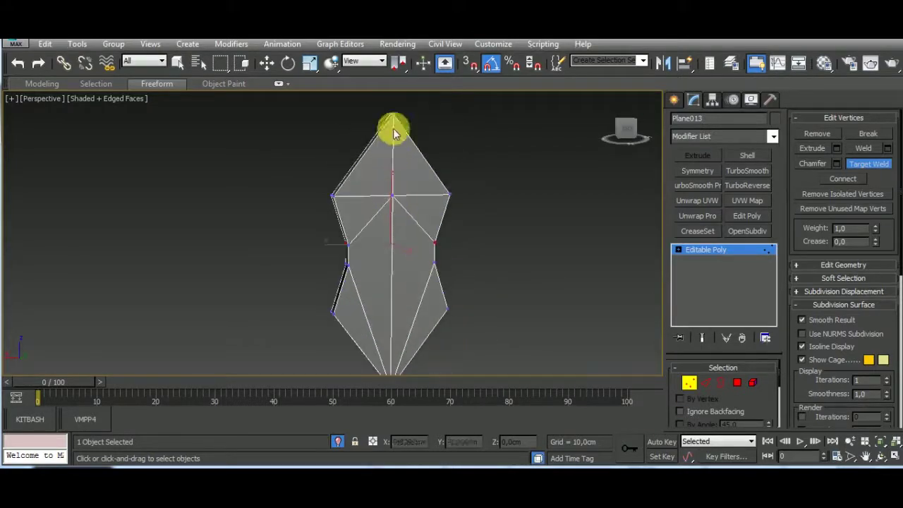
mouse_move(399, 120)
alt+middle_down()
mouse_move(445, 285)
mouse_move(565, 279)
alt+middle_up()
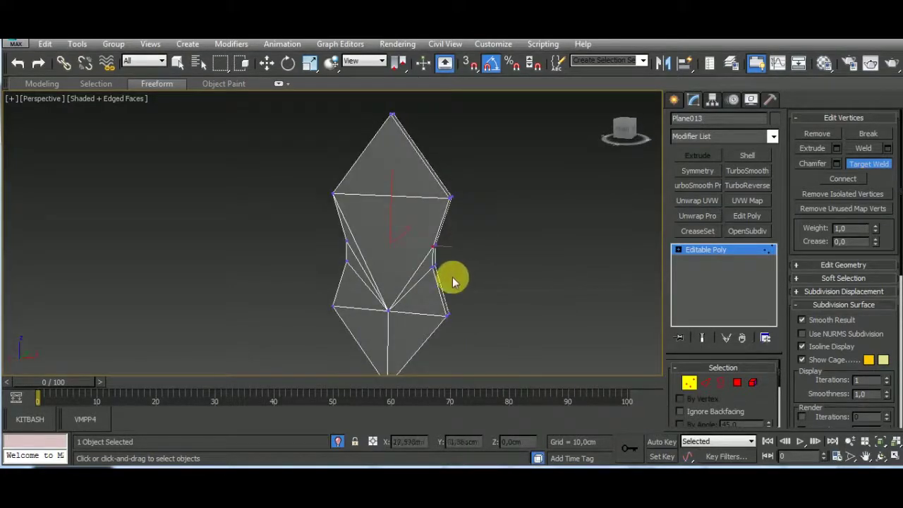
mouse_move(502, 298)
alt+middle_down()
mouse_move(503, 250)
mouse_move(530, 292)
mouse_move(451, 298)
mouse_move(467, 279)
mouse_move(508, 278)
mouse_move(443, 308)
alt+middle_up()
- Remove the extra edges from the Plane013 bracket plate
click(705, 382)
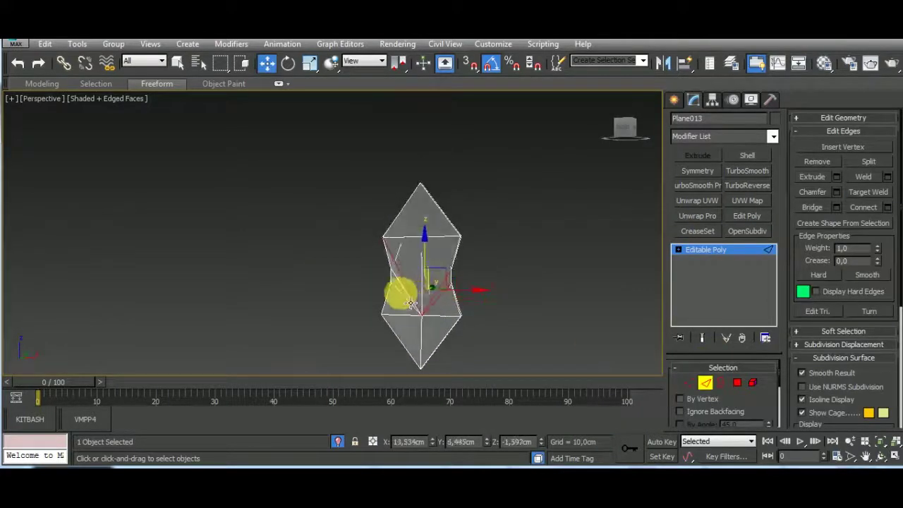
click(410, 305)
click(817, 161)
click(514, 299)
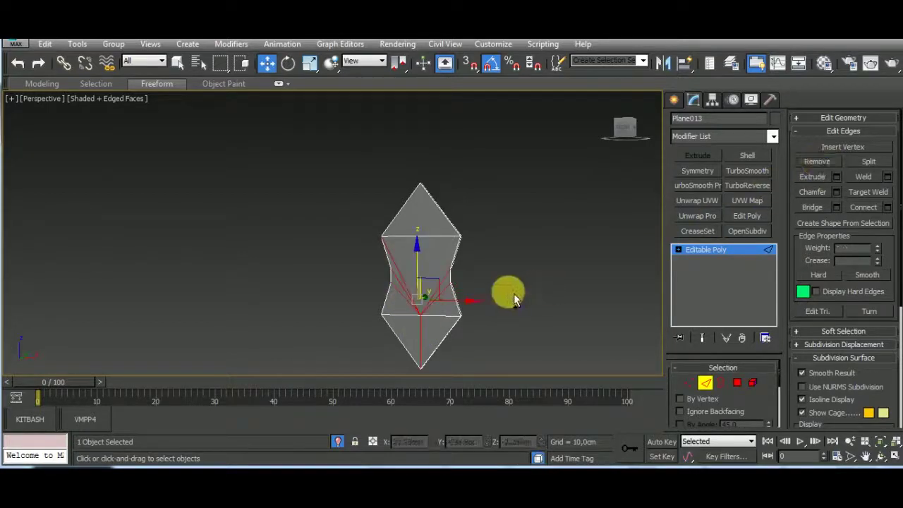
mouse_move(508, 296)
alt+middle_down()
mouse_move(355, 316)
mouse_move(520, 299)
alt+middle_up()
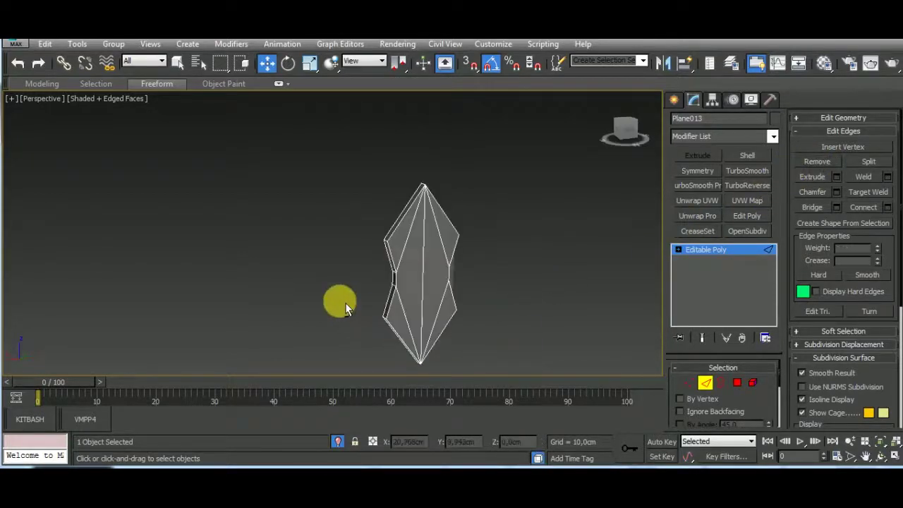
- Select the plate's left and right vertices and move them to even out its shape
click(689, 382)
alt+middle_drag(429, 332, 518, 322)
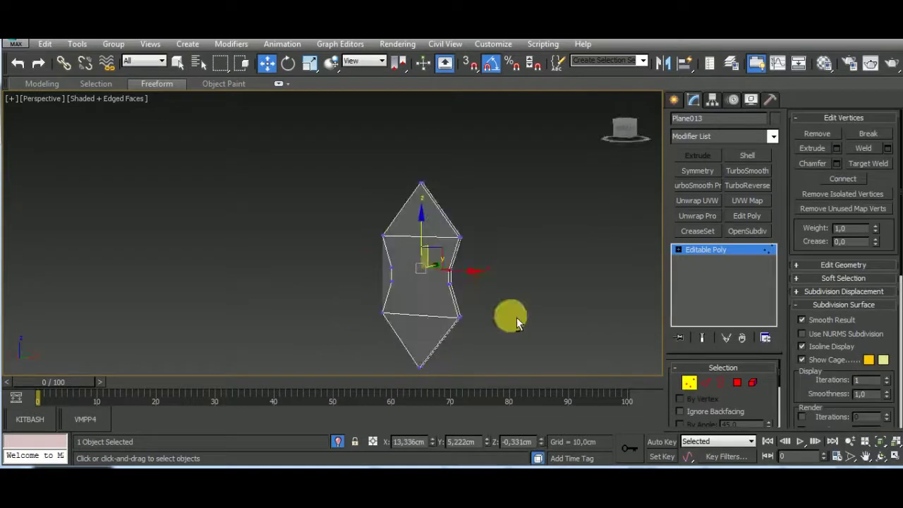
click(708, 383)
click(427, 315)
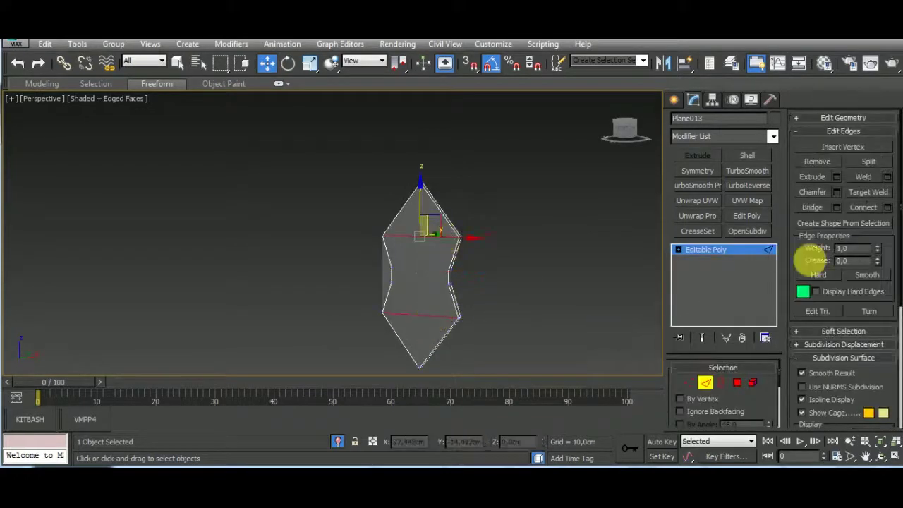
key(1)
click(452, 277)
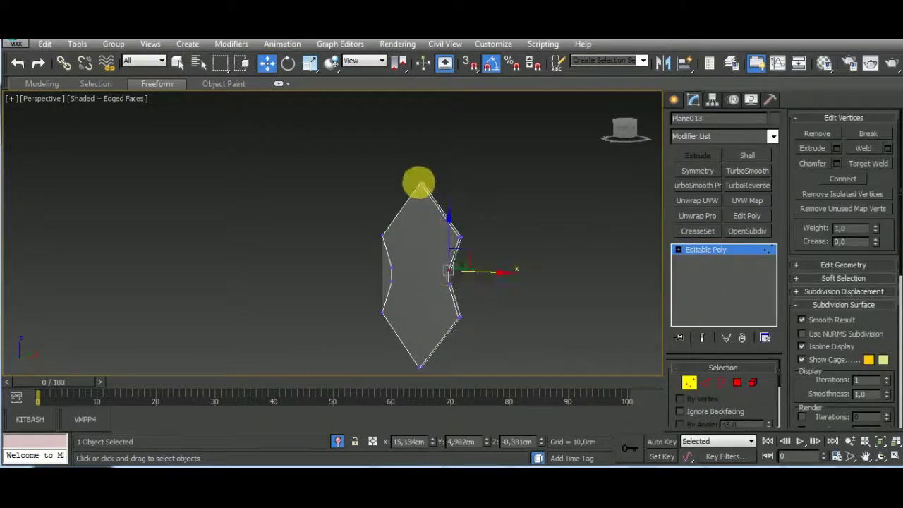
right_click(420, 265)
ctrl+click(392, 268)
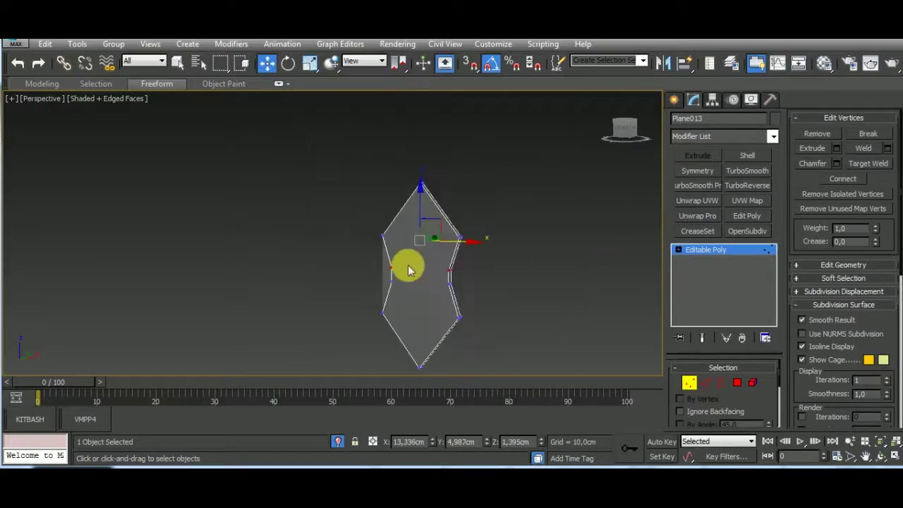
mouse_move(386, 314)
alt+middle_down()
mouse_move(524, 296)
mouse_move(434, 280)
alt+middle_up()
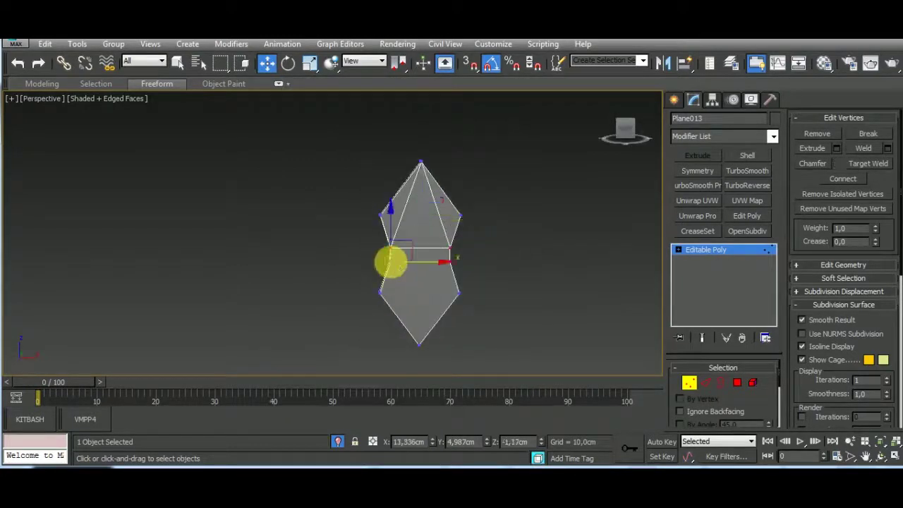
- Refine the vertices into two stacked pointed lobes, then check the plate from behind
right_click(492, 340)
click(446, 273)
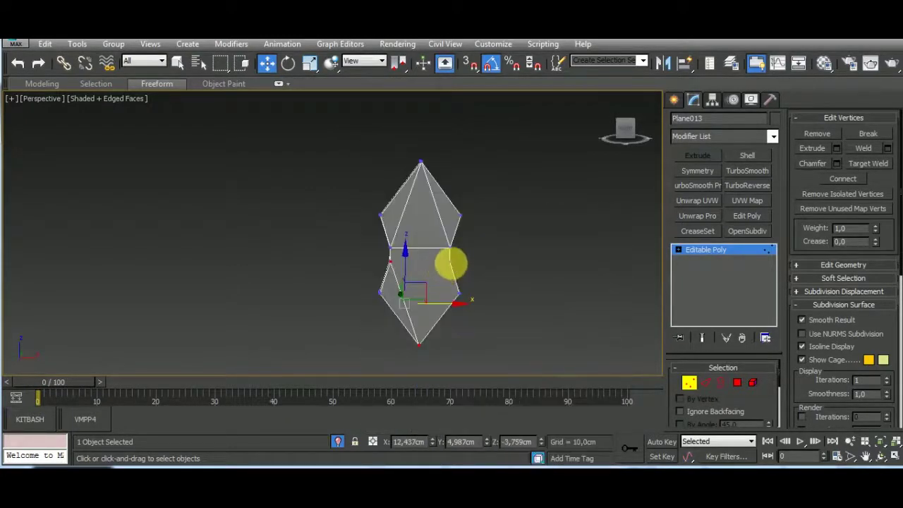
right_click(484, 330)
click(464, 377)
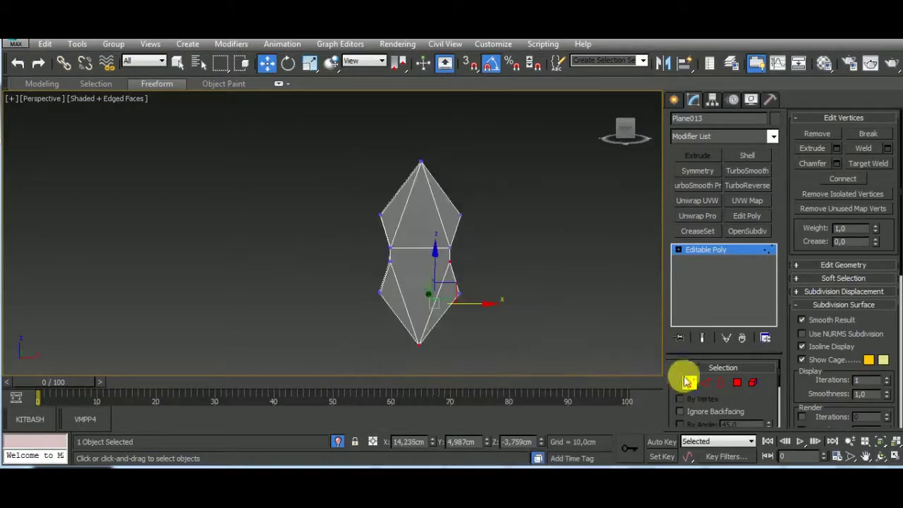
click(705, 382)
click(521, 255)
alt+middle_drag(484, 290, 690, 315)
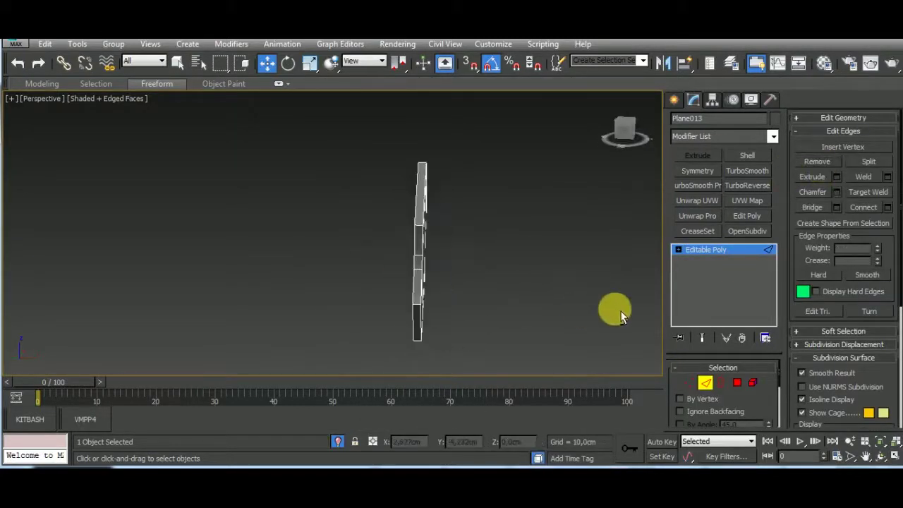
- Bring back the full scene, then isolate the cannon barrel and view its muzzle end
click(354, 443)
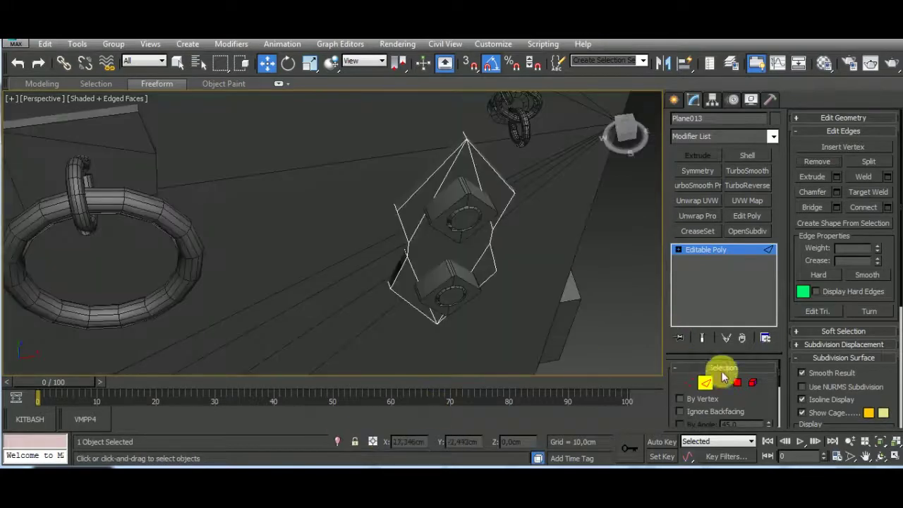
click(706, 382)
mouse_move(484, 307)
alt+middle_down()
mouse_move(447, 252)
mouse_move(471, 261)
alt+middle_up()
scroll(471, 261, down, 5)
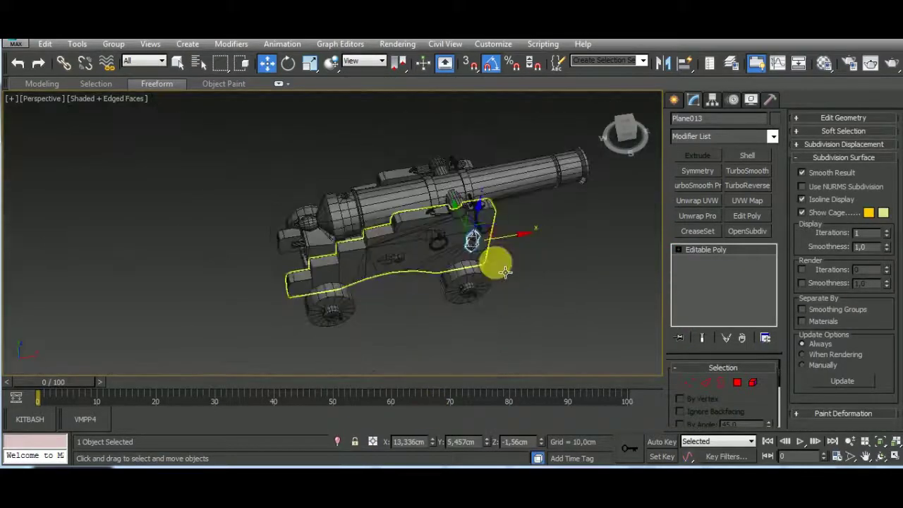
click(460, 292)
click(362, 218)
click(339, 442)
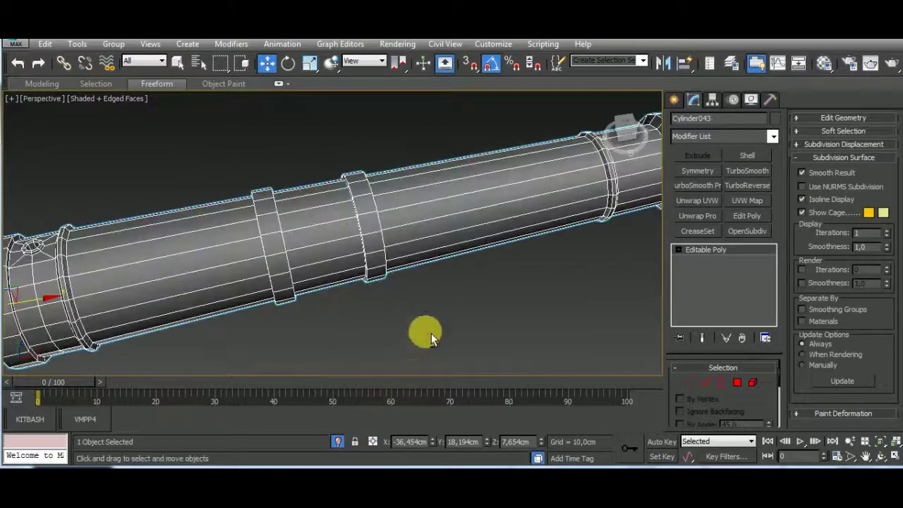
alt+middle_drag(431, 333, 526, 261)
scroll(421, 279, down, 1)
mouse_move(422, 279)
alt+middle_down()
mouse_move(470, 317)
mouse_move(452, 297)
alt+middle_up()
scroll(452, 296, up, 5)
- Select the muzzle hole's inner and side faces and clear away the leftover hole geometry
key(4)
click(450, 263)
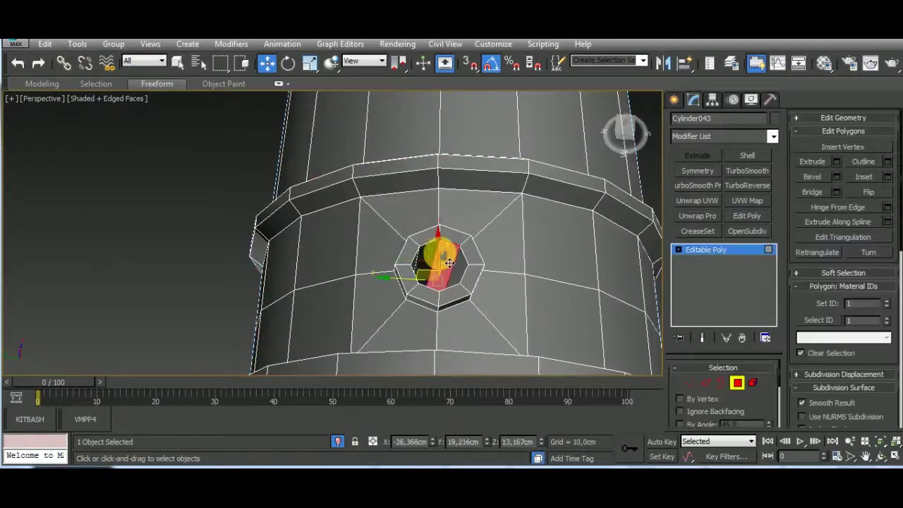
scroll(757, 404, down, 2)
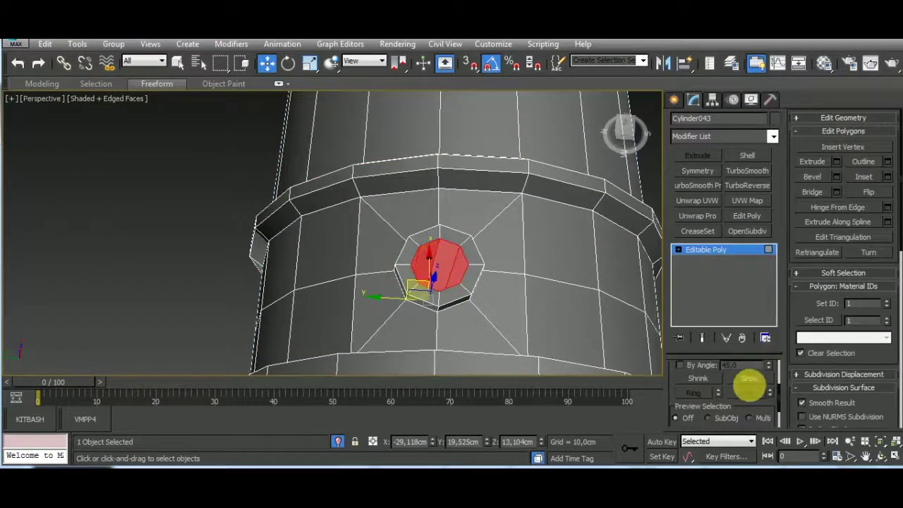
click(749, 378)
alt+middle_drag(585, 286, 635, 254)
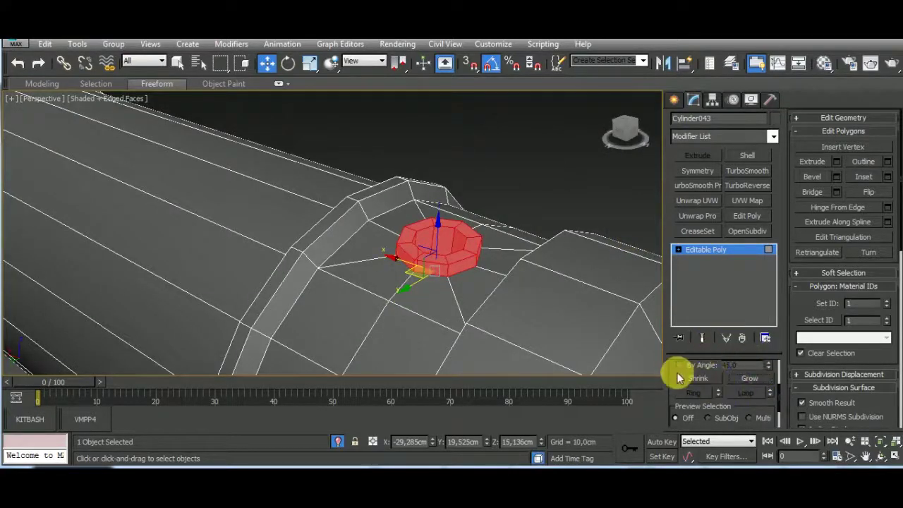
scroll(675, 393, up, 2)
click(706, 382)
click(818, 163)
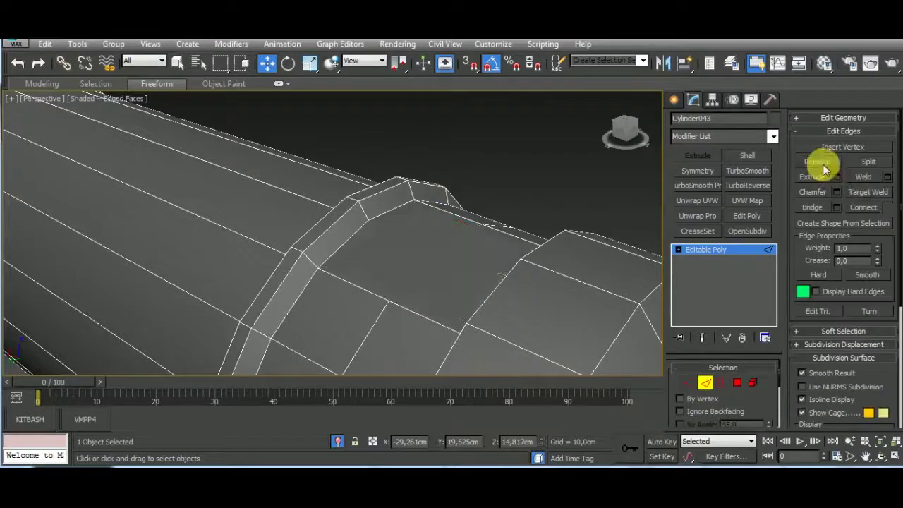
- Remove the extra edges on the barrel ring and at the barrel tip
click(684, 386)
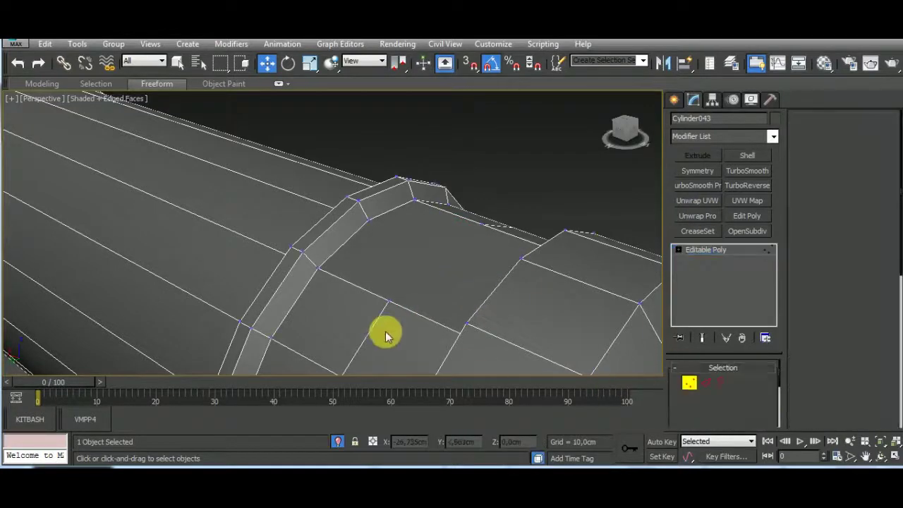
scroll(393, 293, down, 5)
mouse_move(403, 256)
alt+middle_down()
mouse_move(383, 298)
mouse_move(311, 323)
alt+middle_up()
scroll(311, 323, up, 3)
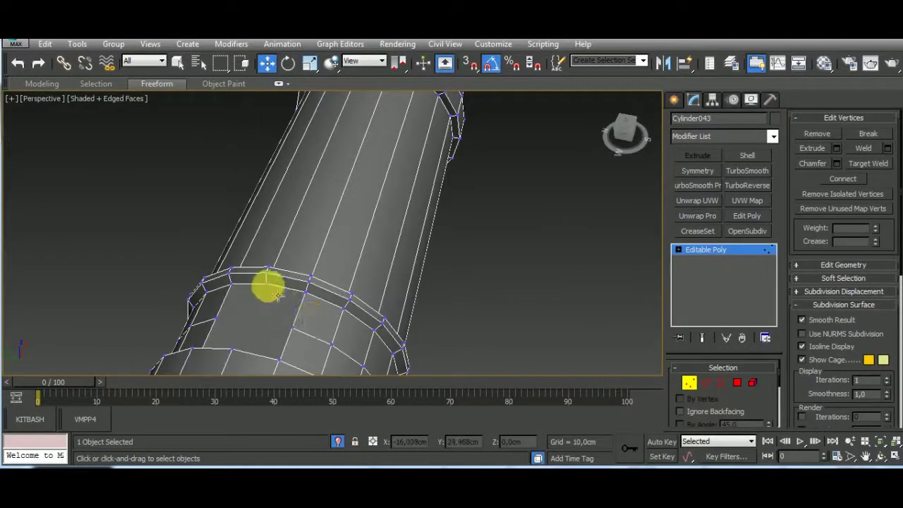
click(268, 284)
mouse_move(268, 284)
alt+middle_down()
mouse_move(228, 309)
mouse_move(184, 264)
alt+middle_up()
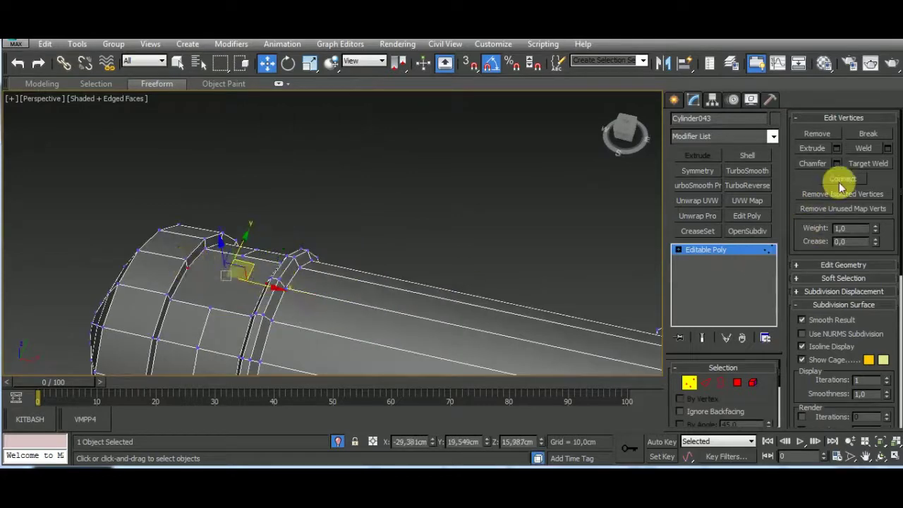
click(705, 382)
click(218, 344)
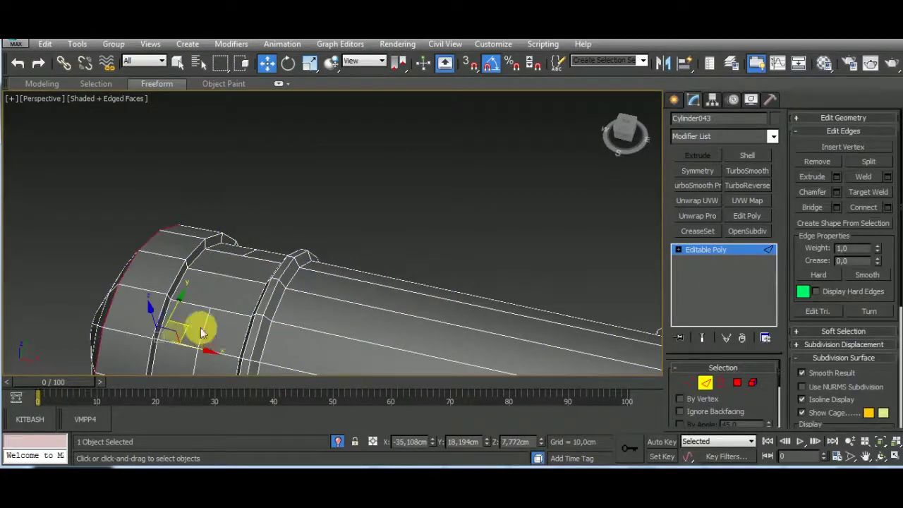
click(818, 162)
scroll(423, 306, down, 3)
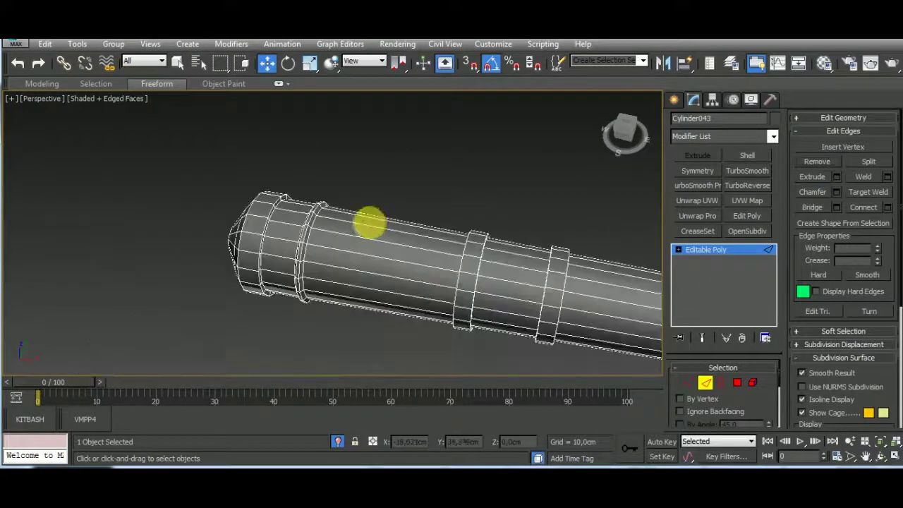
mouse_move(369, 222)
alt+middle_down()
mouse_move(411, 305)
mouse_move(338, 314)
alt+middle_up()
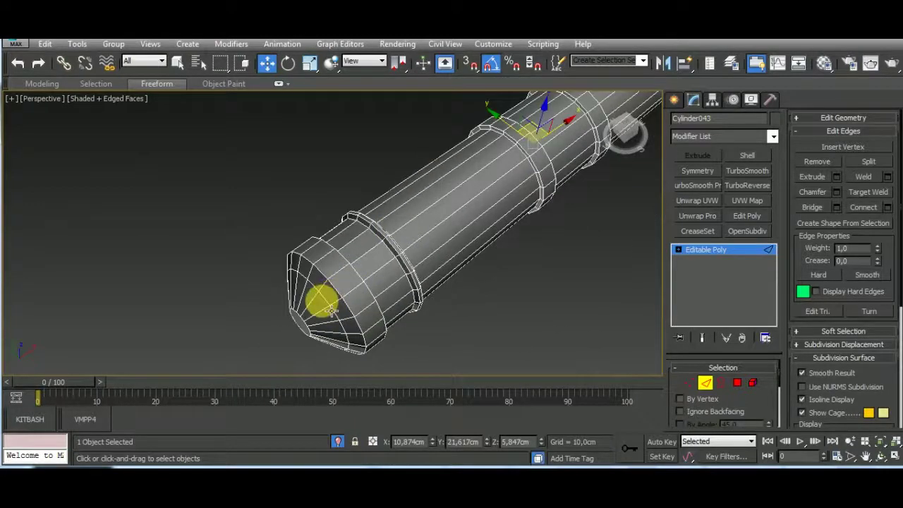
click(806, 161)
- Inset the tip cap's centre polygon and collapse it to a single point
mouse_move(489, 288)
alt+middle_down()
mouse_move(510, 244)
mouse_move(536, 275)
alt+middle_up()
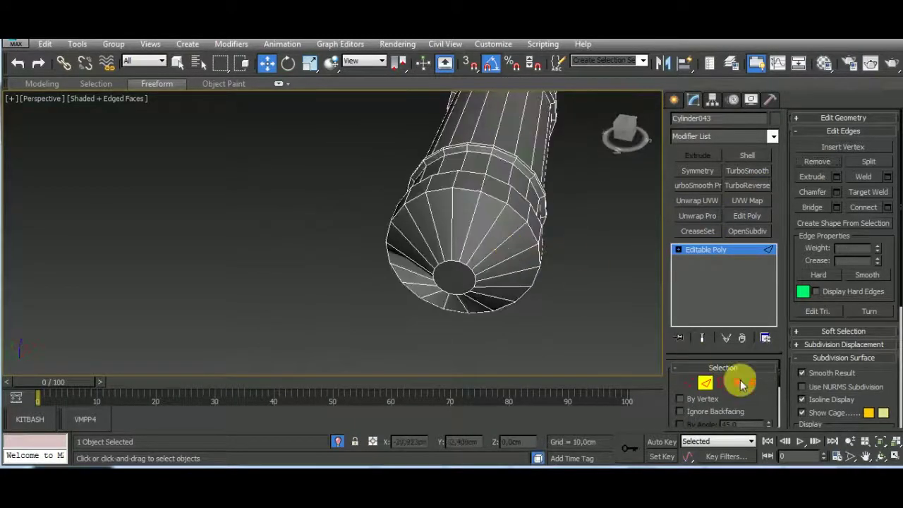
click(741, 383)
click(466, 283)
click(886, 177)
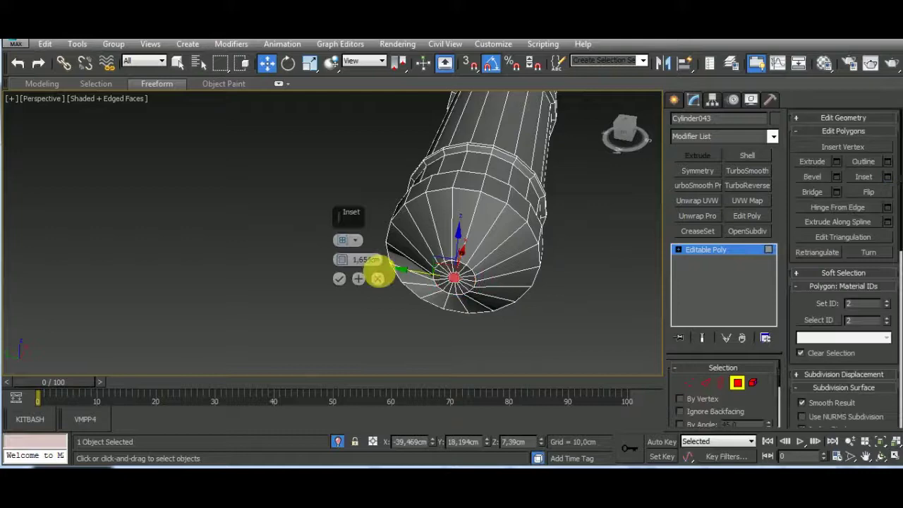
click(339, 278)
right_click(364, 308)
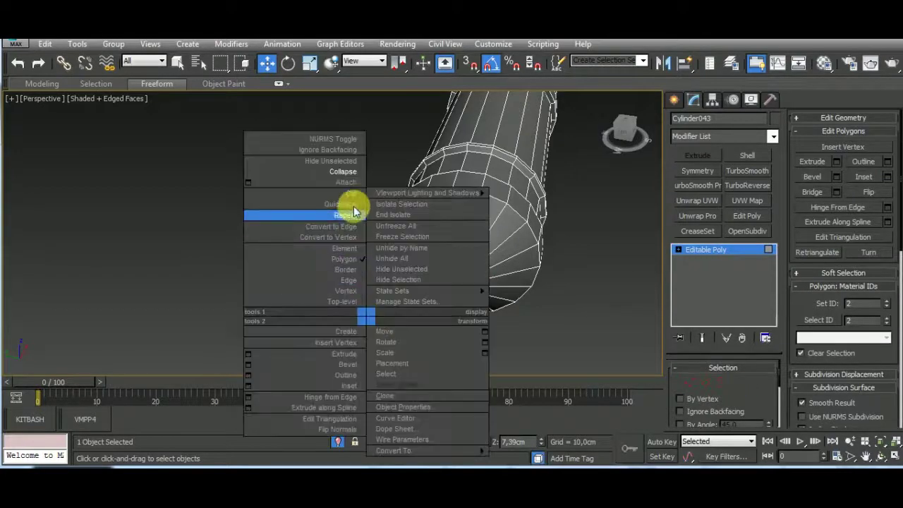
click(352, 202)
- Orbit around the cylinder in edge mode to inspect its cone end and capped end
mouse_move(539, 309)
alt+middle_down()
mouse_move(406, 298)
mouse_move(478, 237)
alt+middle_up()
scroll(477, 240, up, 5)
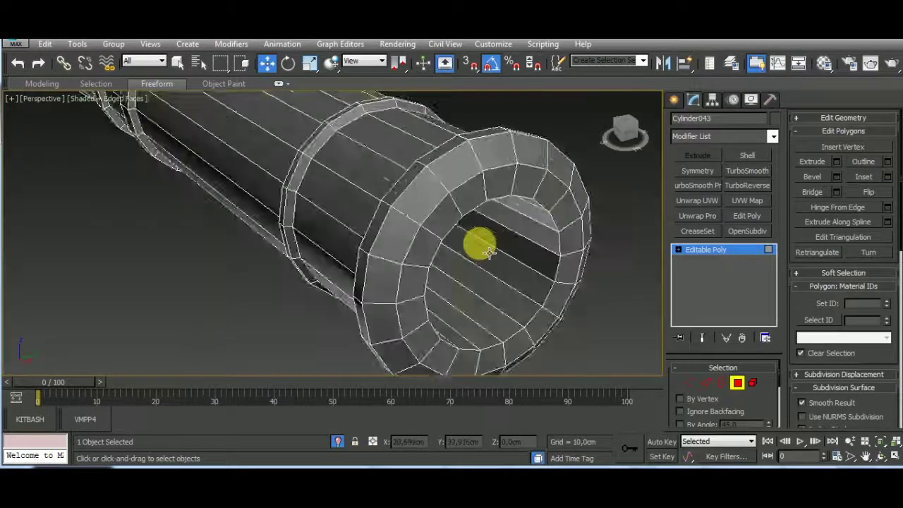
scroll(487, 297, down, 2)
scroll(499, 318, down, 3)
mouse_move(524, 326)
alt+middle_down()
mouse_move(574, 343)
mouse_move(468, 282)
alt+middle_up()
scroll(468, 282, up, 2)
key(2)
mouse_move(595, 369)
alt+middle_down()
mouse_move(470, 294)
mouse_move(503, 304)
alt+middle_up()
scroll(270, 292, up, 3)
scroll(441, 284, down, 3)
scroll(429, 306, down, 2)
scroll(445, 233, up, 3)
scroll(451, 235, up, 4)
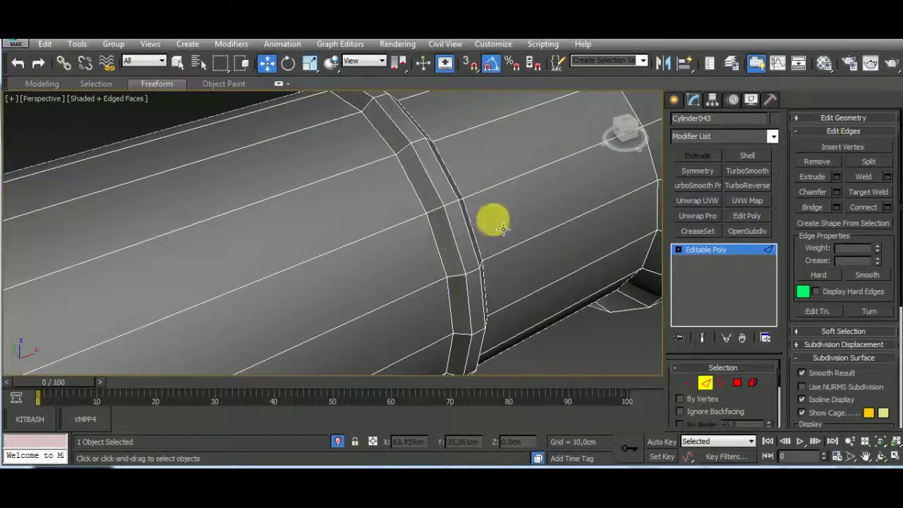
scroll(502, 227, down, 4)
scroll(520, 218, down, 3)
mouse_move(475, 296)
alt+middle_down()
mouse_move(537, 256)
mouse_move(427, 241)
alt+middle_up()
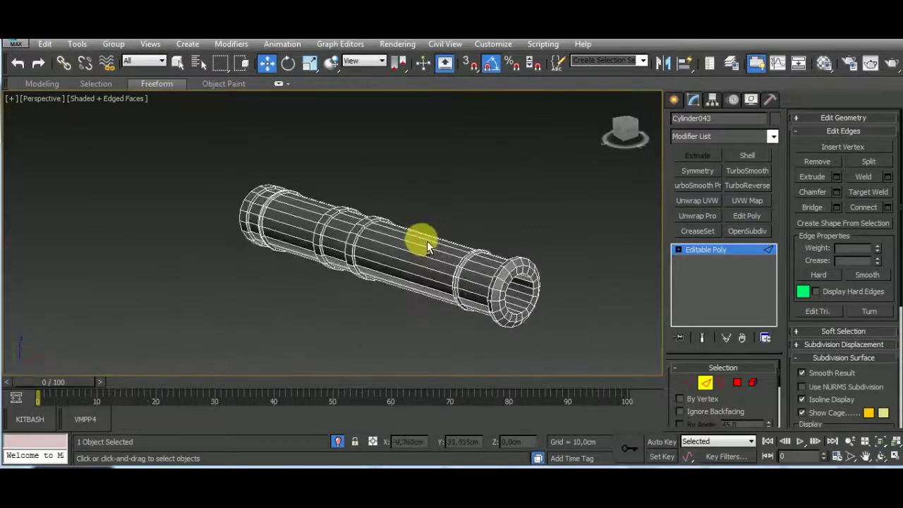
scroll(504, 288, up, 2)
scroll(514, 287, up, 3)
scroll(512, 283, down, 5)
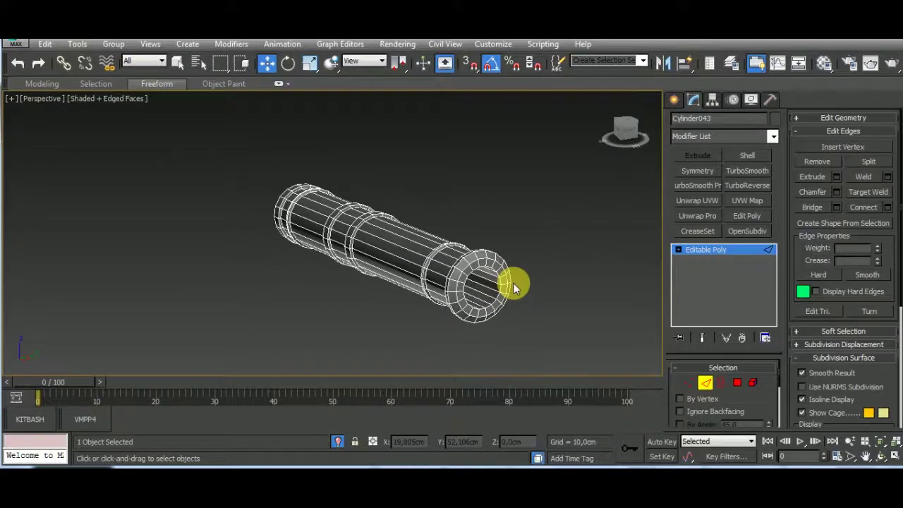
scroll(513, 283, up, 1)
scroll(508, 286, up, 3)
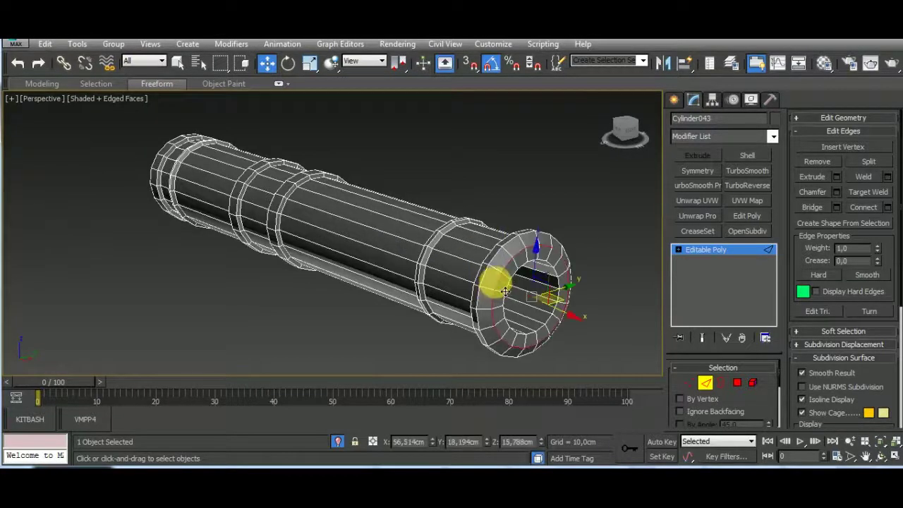
mouse_move(505, 291)
alt+middle_down()
mouse_move(561, 290)
mouse_move(444, 305)
mouse_move(533, 273)
mouse_move(438, 257)
mouse_move(413, 195)
mouse_move(373, 262)
mouse_move(343, 256)
alt+middle_up()
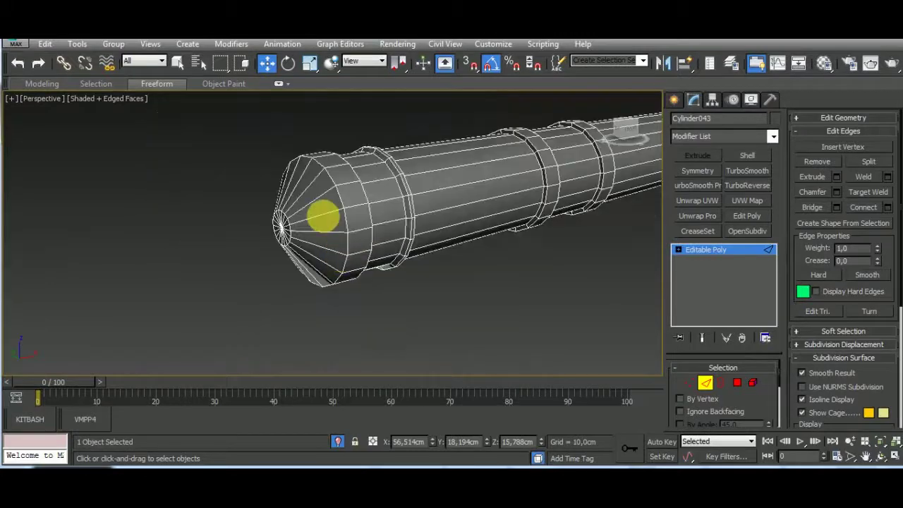
- Remove the selected lengthwise cylinder edges and exit isolation to show the whole cannon
click(323, 216)
alt+middle_drag(321, 193, 484, 243)
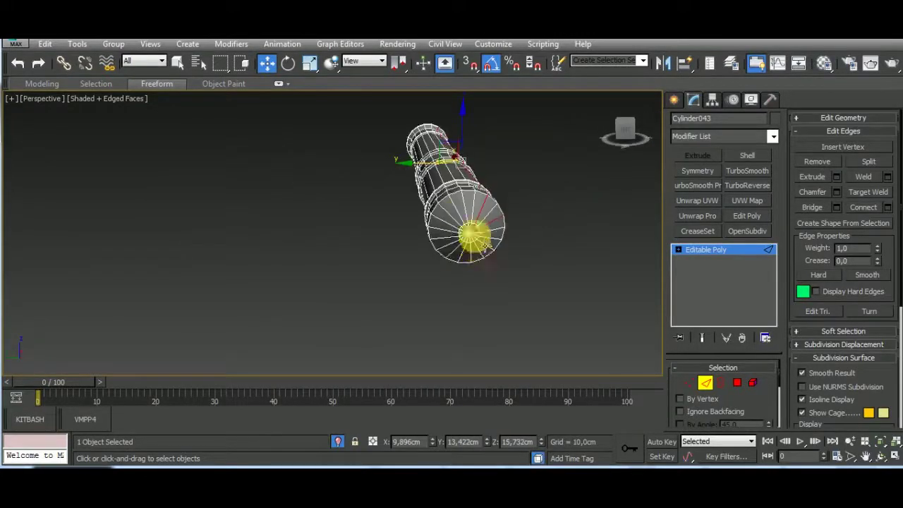
mouse_move(471, 213)
mouse_down()
mouse_move(460, 224)
mouse_move(636, 203)
mouse_up()
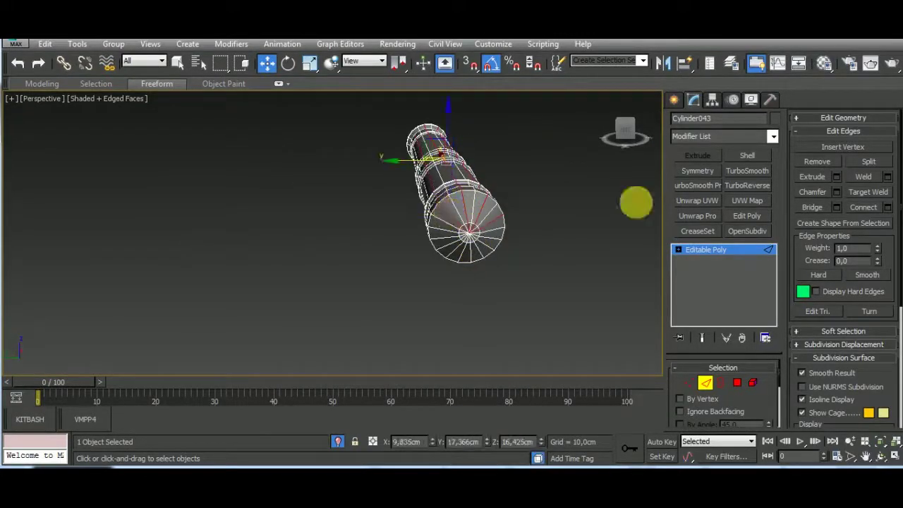
click(706, 382)
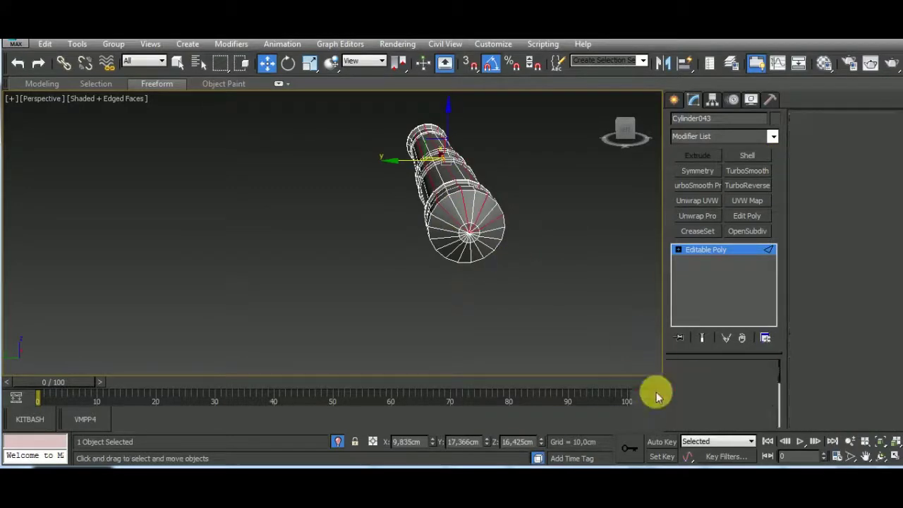
click(333, 443)
- Isolate Cylinder047, the pin the chain hangs from
click(560, 322)
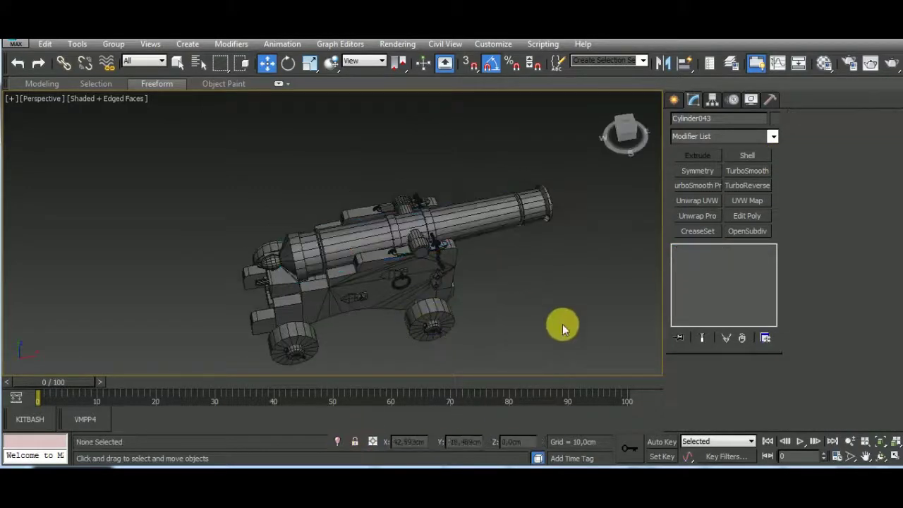
alt+middle_drag(562, 324, 528, 275)
scroll(419, 258, up, 5)
scroll(439, 248, up, 3)
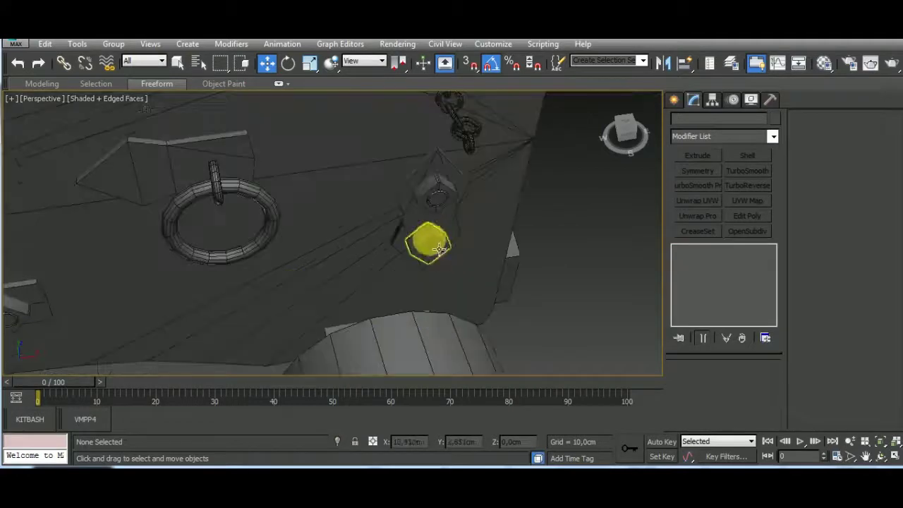
scroll(560, 253, down, 3)
click(487, 187)
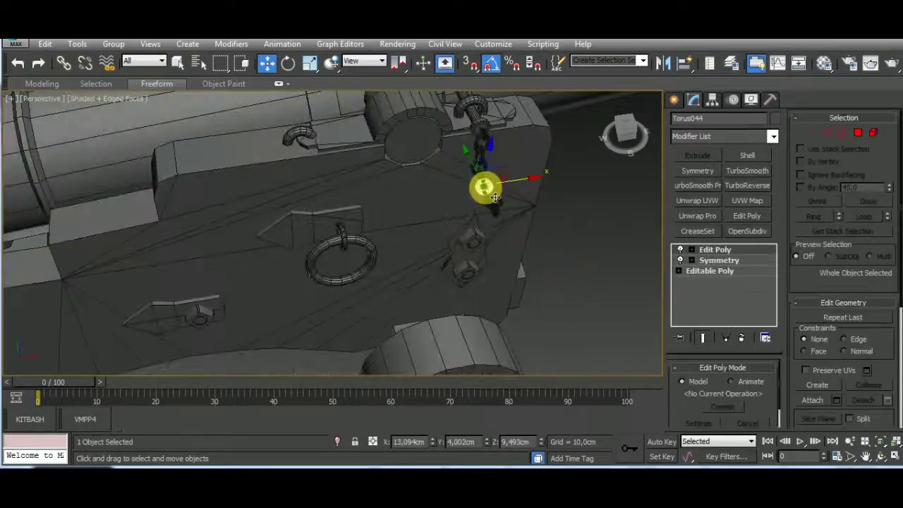
mouse_move(576, 292)
alt+middle_down()
mouse_move(550, 296)
mouse_move(548, 282)
alt+middle_up()
scroll(498, 137, up, 3)
scroll(495, 262, up, 3)
click(495, 262)
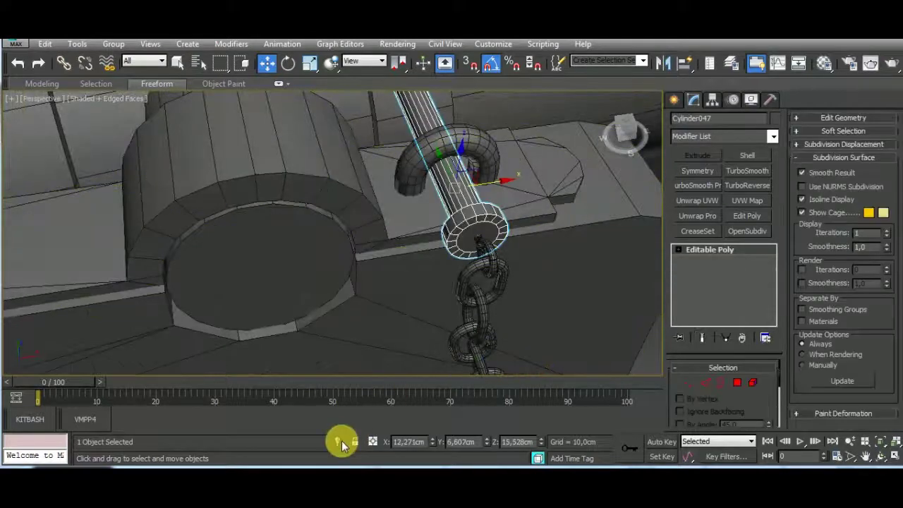
click(341, 440)
middle_drag(456, 346, 459, 286)
- Select the pin's near end cap polygon and inset it
click(393, 316)
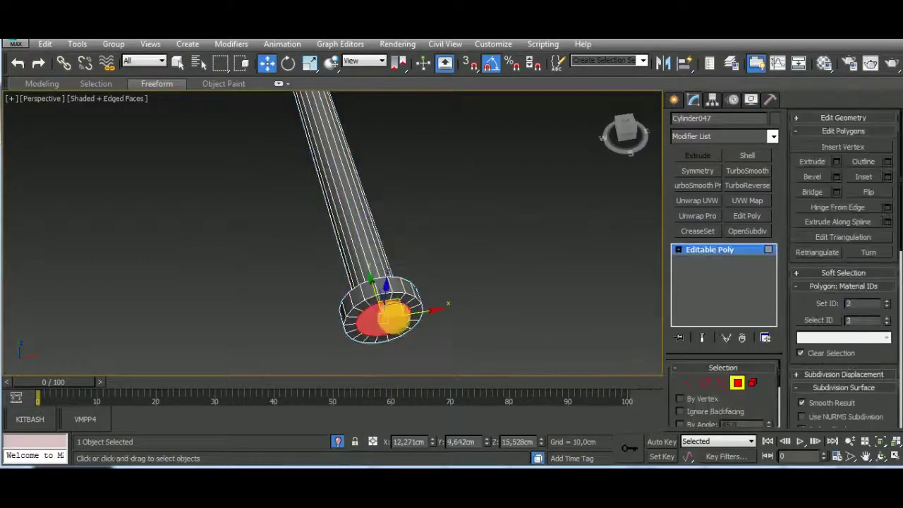
right_click(495, 348)
click(529, 306)
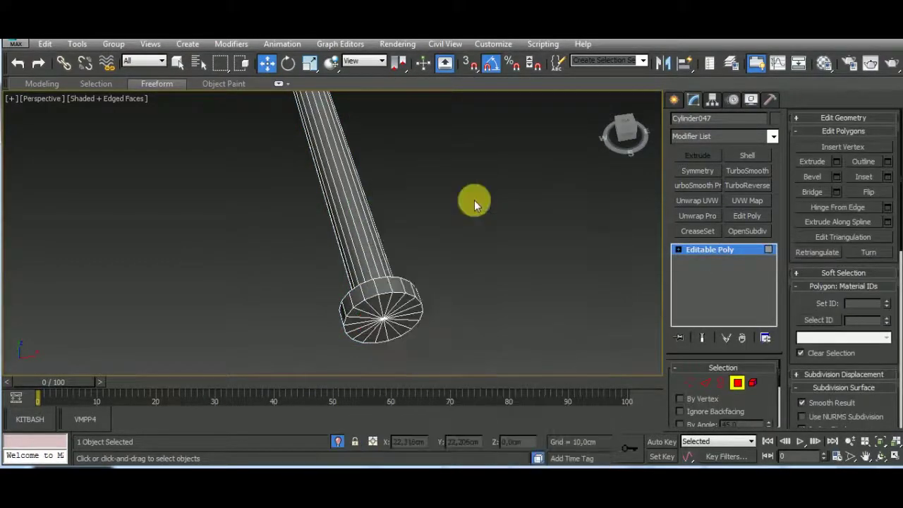
mouse_move(474, 202)
alt+middle_down()
mouse_move(560, 259)
mouse_move(475, 281)
mouse_move(575, 258)
mouse_move(323, 221)
alt+middle_up()
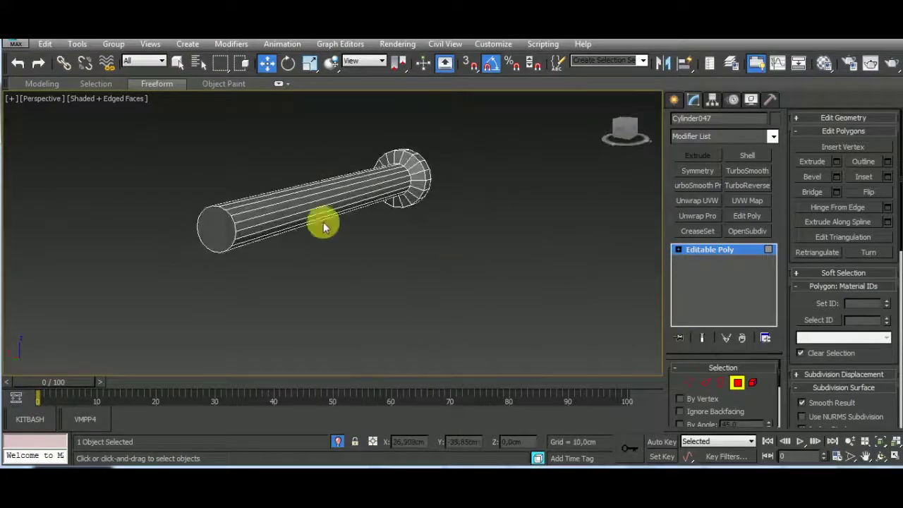
click(217, 229)
right_click(374, 295)
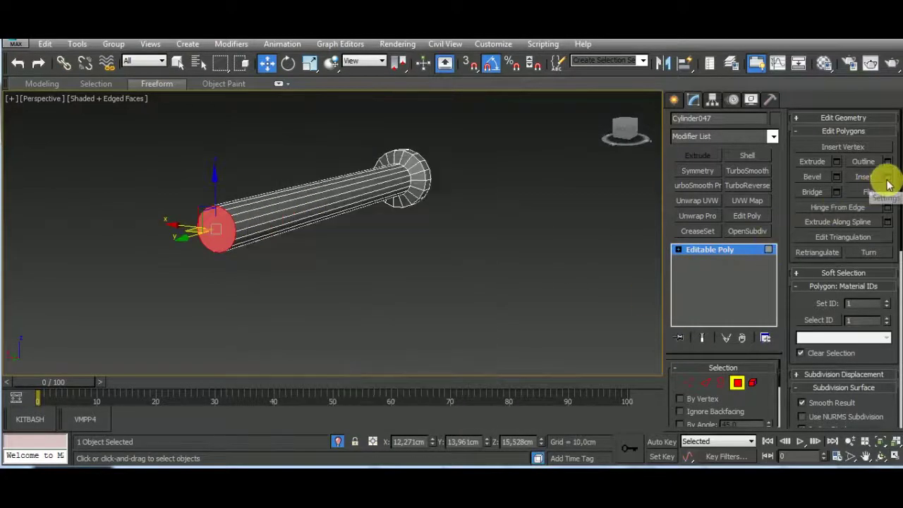
click(887, 176)
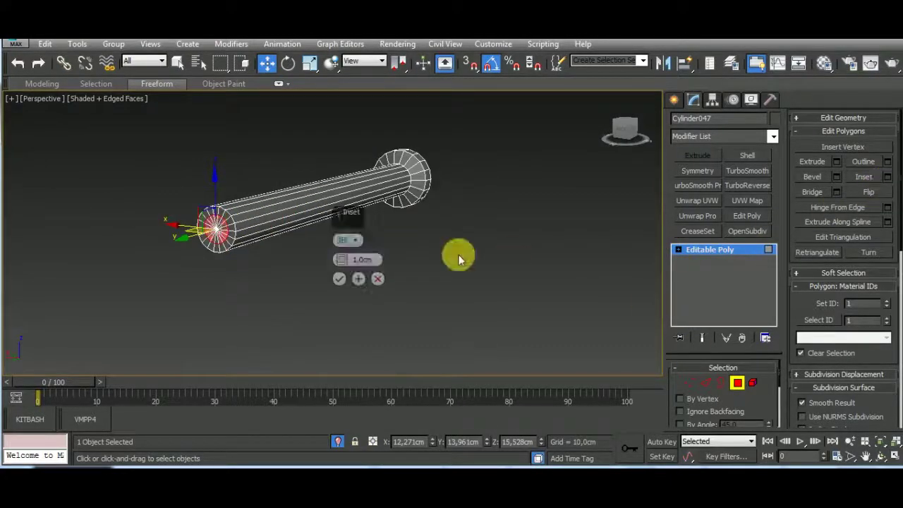
click(346, 278)
- Collapse the inset cap to a centre point and return to the full cannon
right_click(352, 282)
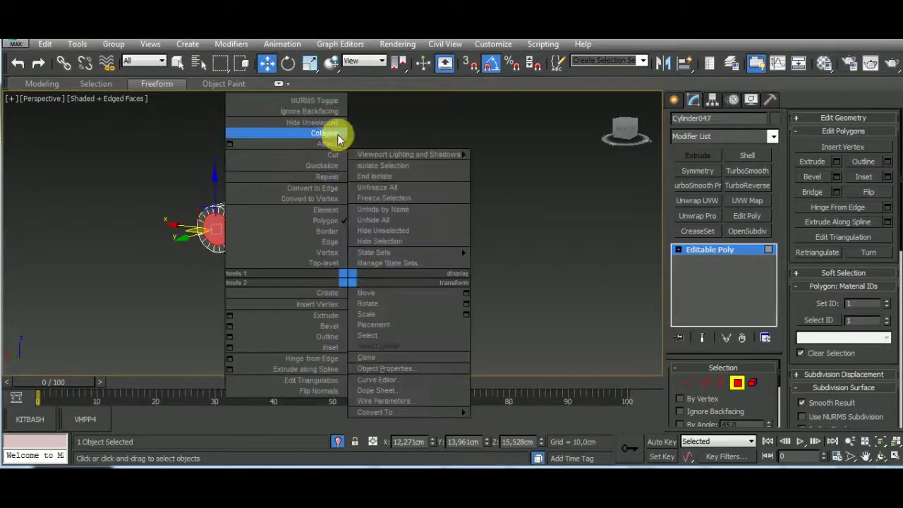
click(332, 133)
mouse_move(332, 132)
alt+middle_down()
mouse_move(473, 287)
mouse_move(432, 312)
mouse_move(438, 187)
mouse_move(403, 246)
mouse_move(395, 237)
alt+middle_up()
click(735, 381)
key(alt+q)
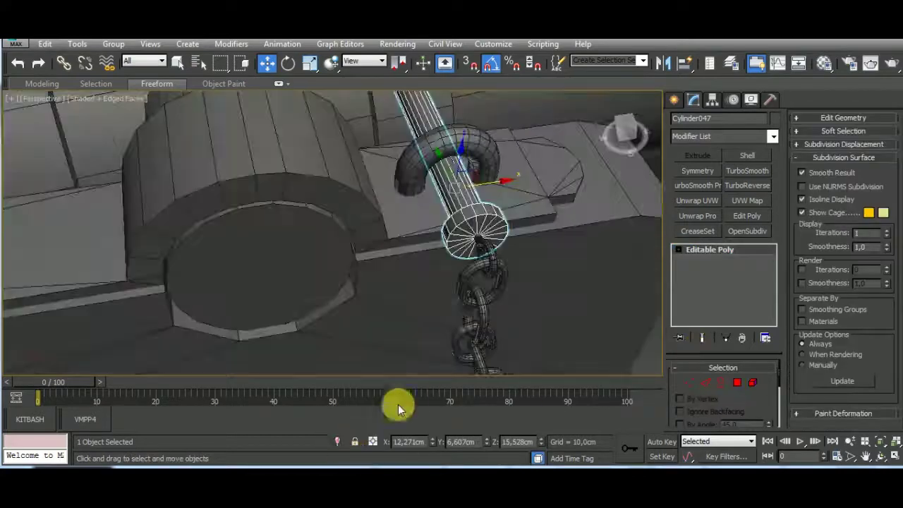
scroll(403, 258, down, 5)
alt+middle_drag(490, 319, 536, 276)
- Isolate Cylinder052 beside the barrel and select its end cap polygon
click(494, 331)
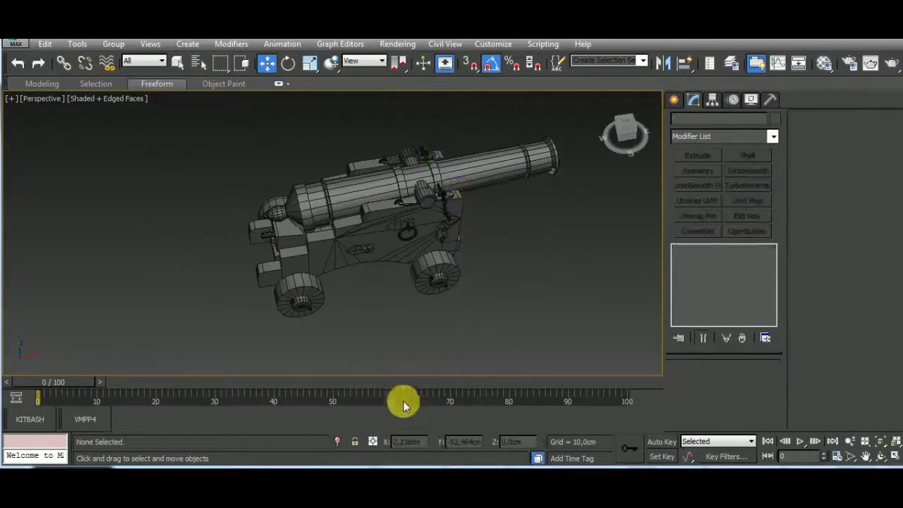
scroll(426, 232, up, 5)
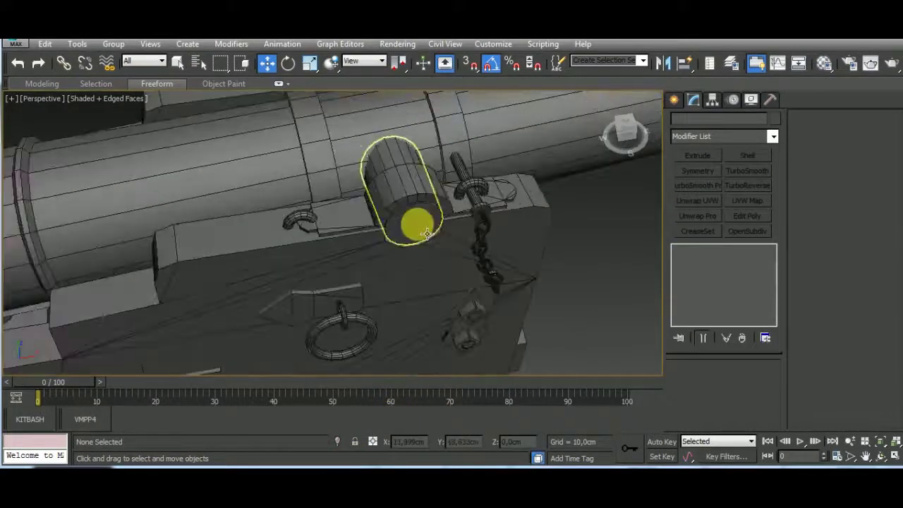
click(426, 233)
click(338, 442)
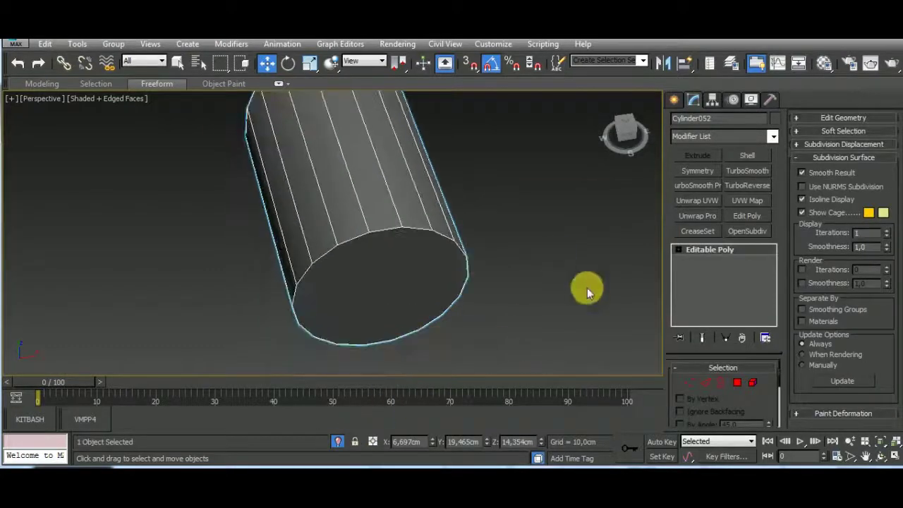
click(733, 383)
click(376, 282)
mouse_move(376, 283)
alt+middle_down()
mouse_move(478, 214)
mouse_move(141, 238)
alt+middle_up()
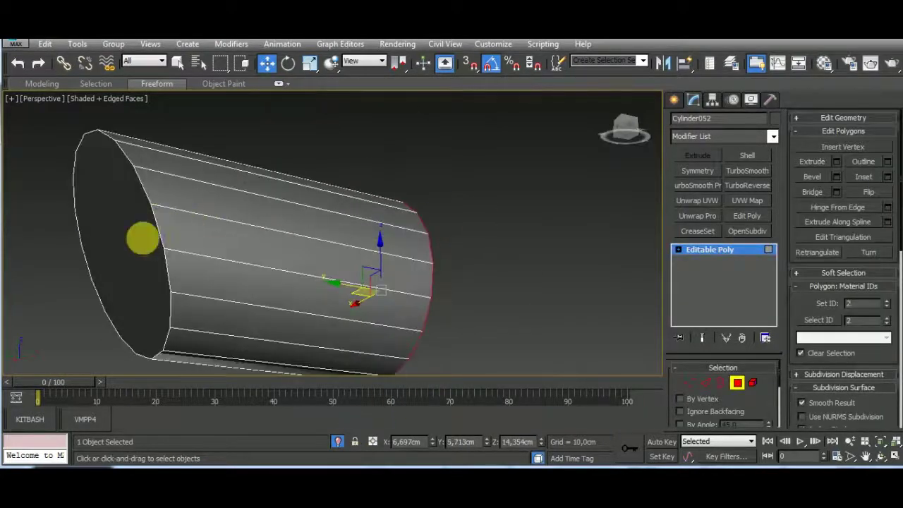
- Inset the cap, collapse it to its centre, then deselect and view the whole cannon
click(887, 178)
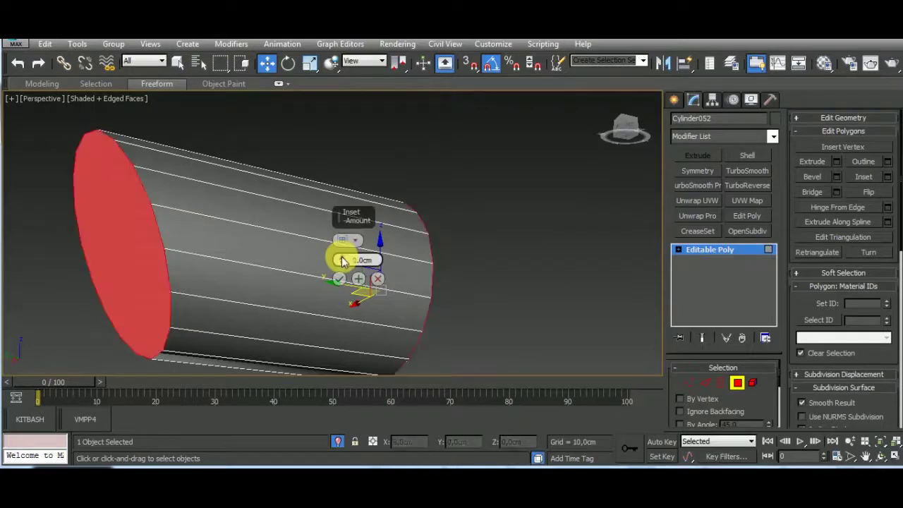
click(339, 278)
right_click(332, 281)
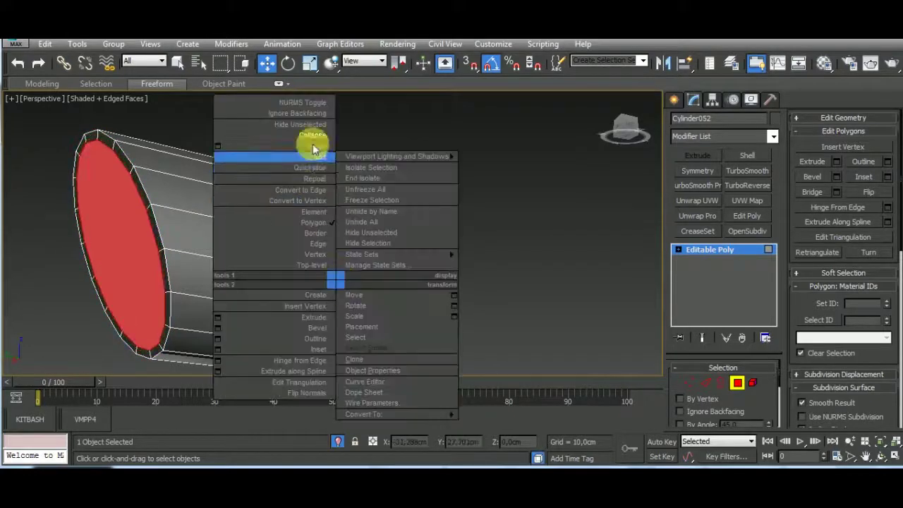
click(313, 144)
scroll(621, 309, down, 5)
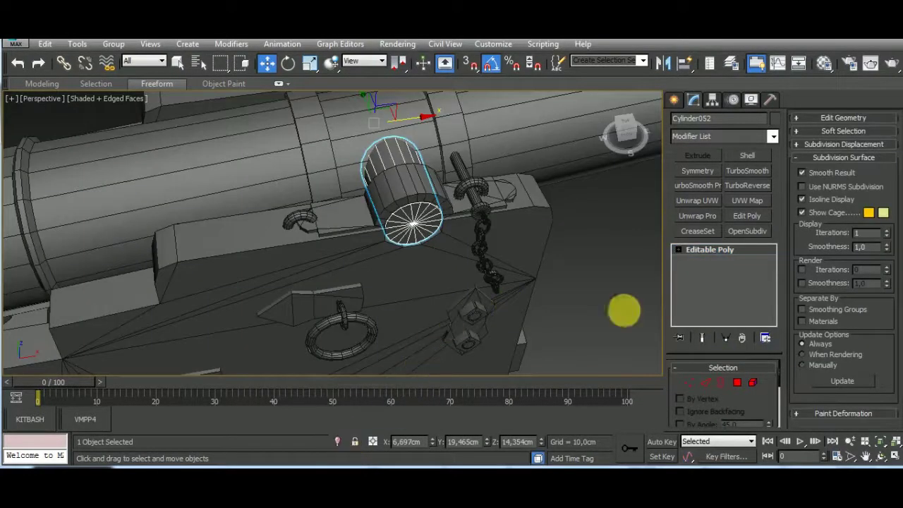
click(621, 308)
mouse_move(621, 308)
alt+middle_down()
mouse_move(588, 258)
mouse_move(558, 307)
mouse_move(454, 353)
alt+middle_up()
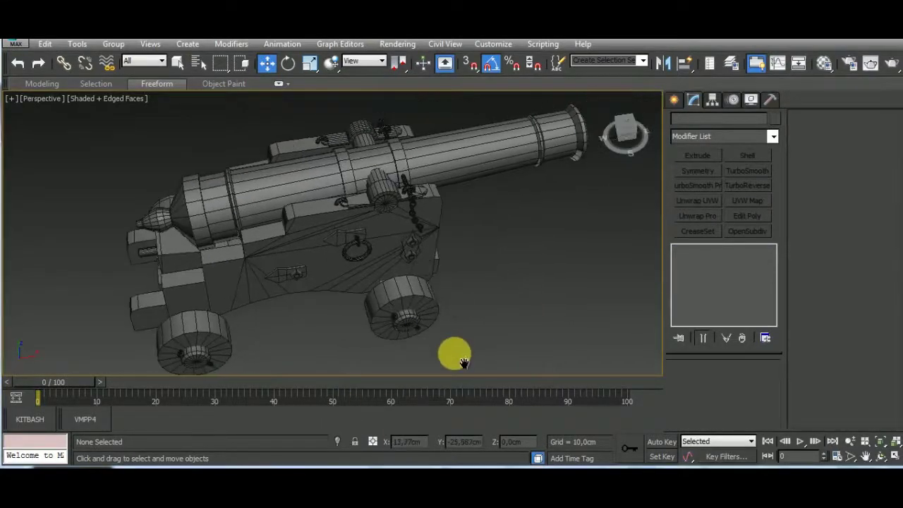
- Orbit slightly so the simplified cannon faces the viewer from the front
mouse_move(477, 322)
alt+middle_down()
mouse_move(491, 287)
mouse_move(478, 304)
alt+middle_up()
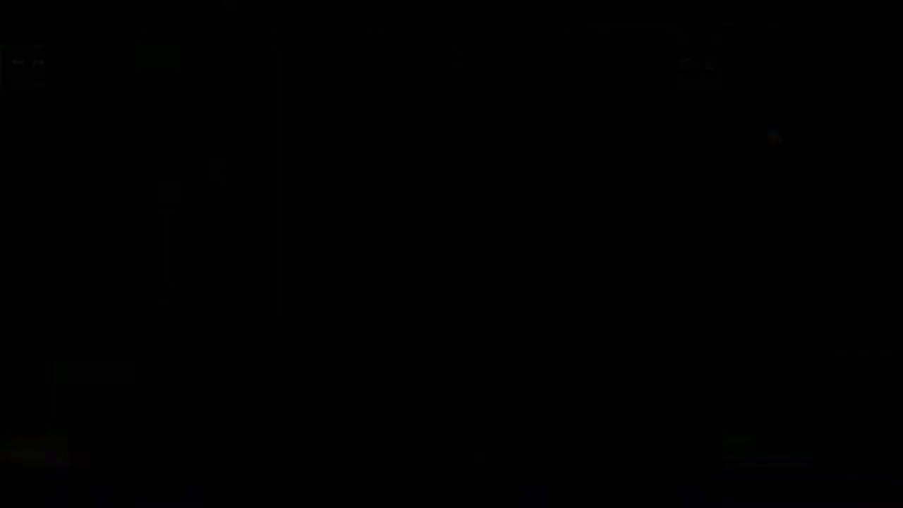